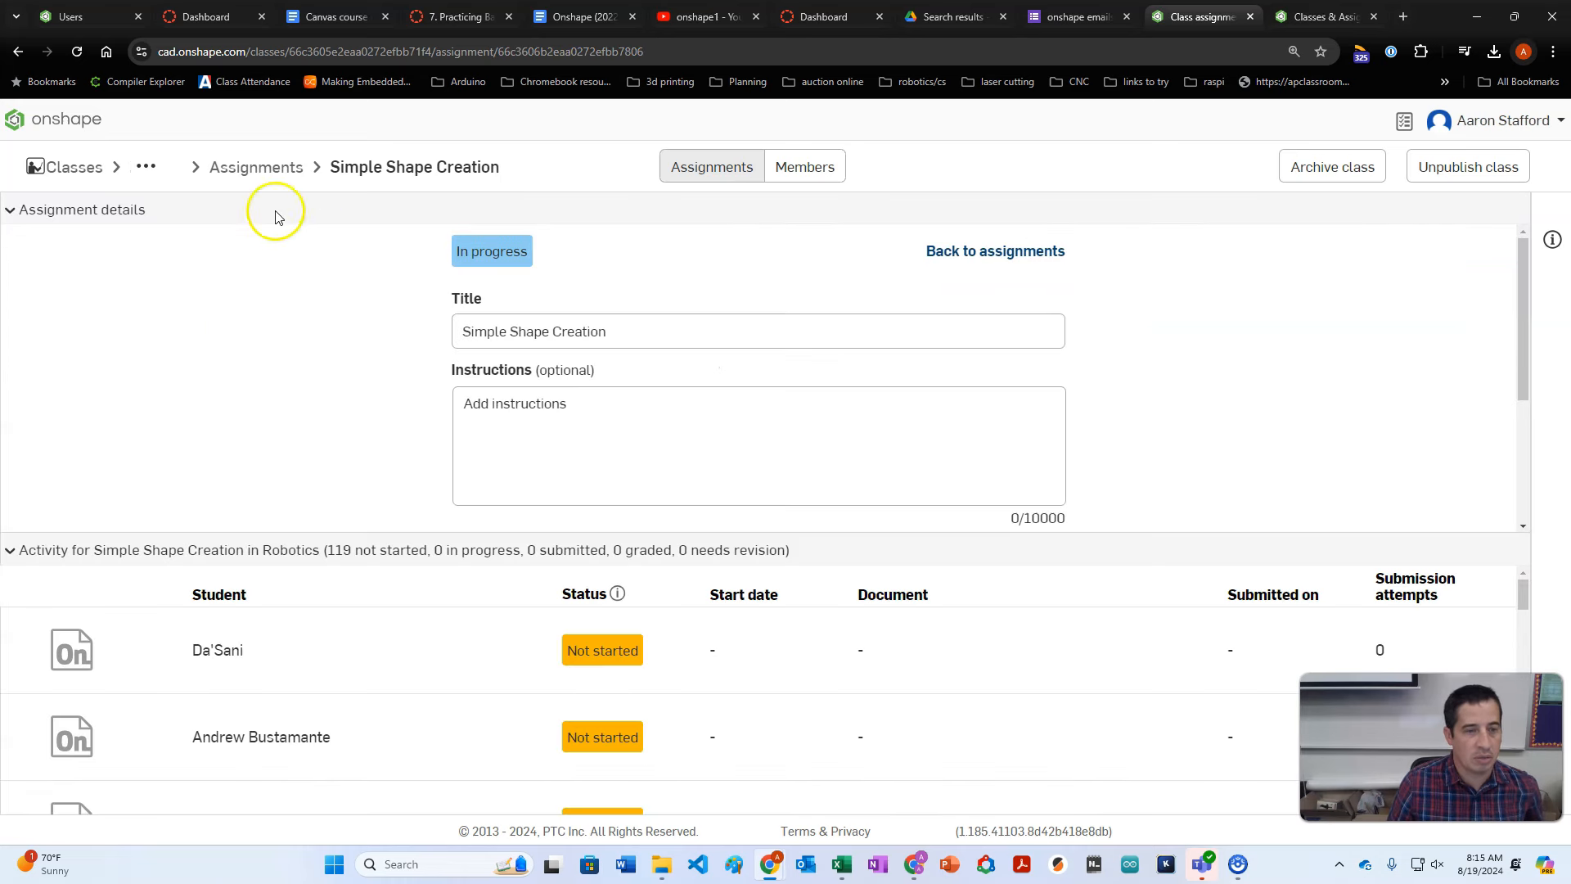
# Leave the Simple Shape Creation assignment and open the Simple shapes practice document from the Robotics RCHS documents
pyautogui.click(17, 50)
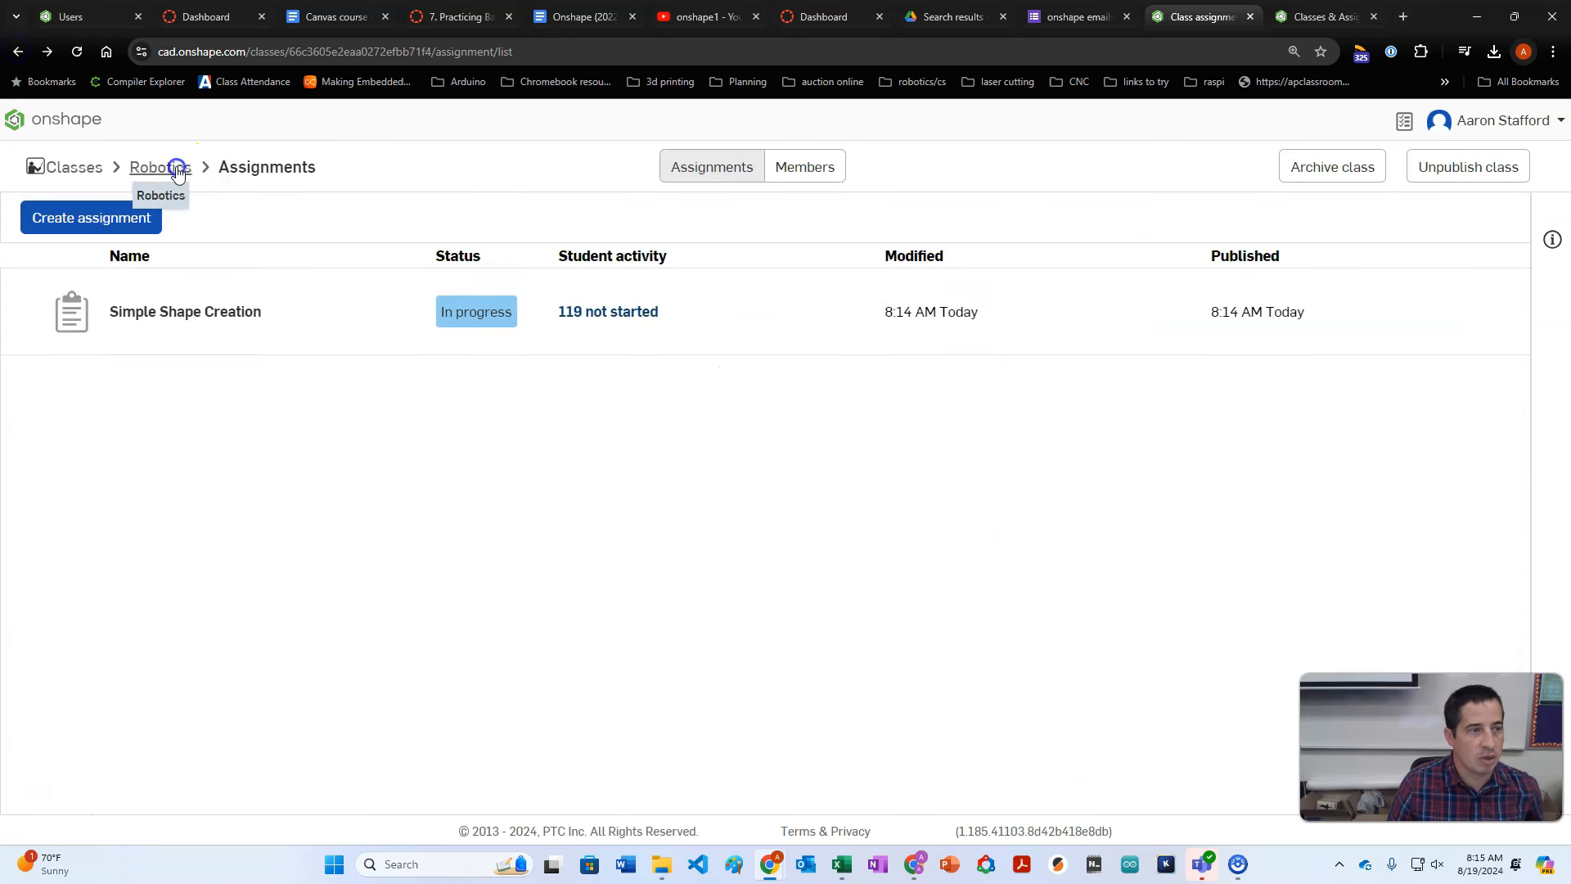
pyautogui.click(78, 172)
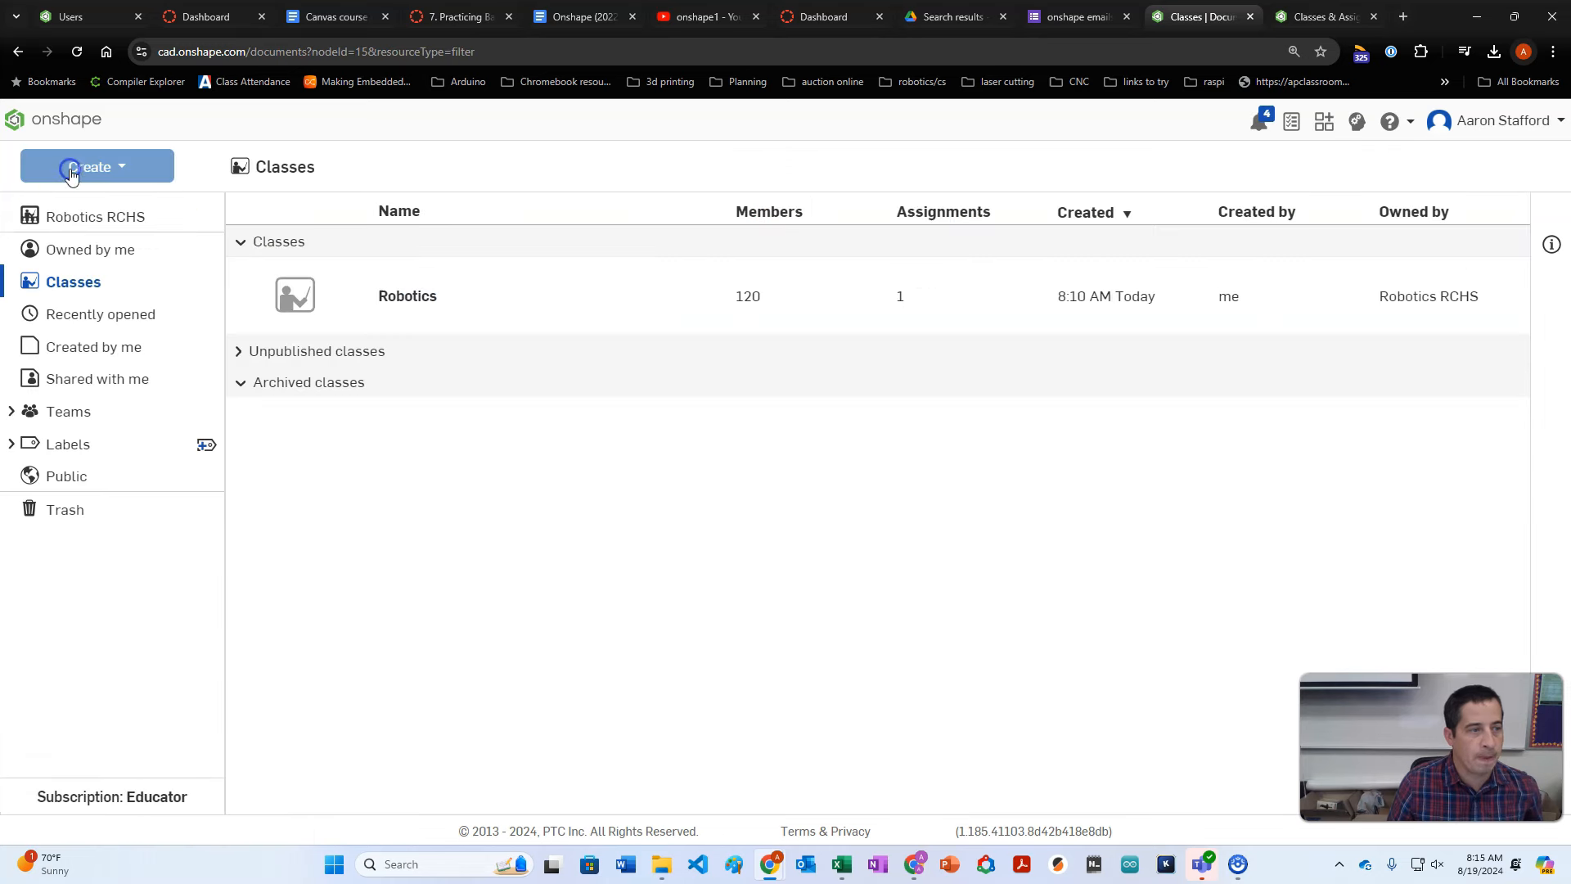
pyautogui.click(85, 221)
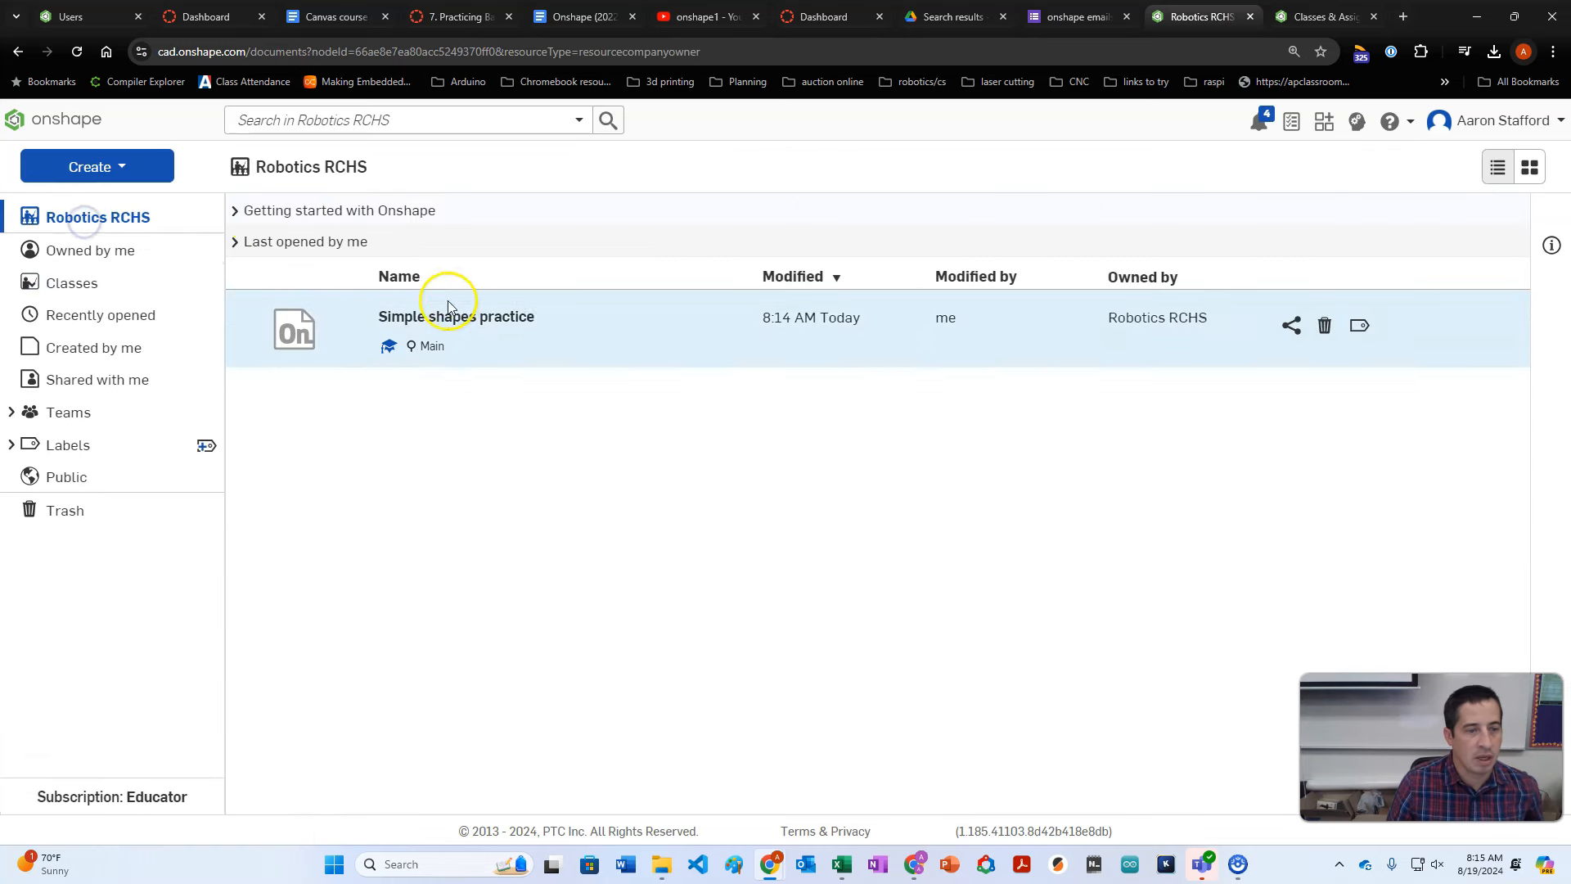
pyautogui.click(449, 318)
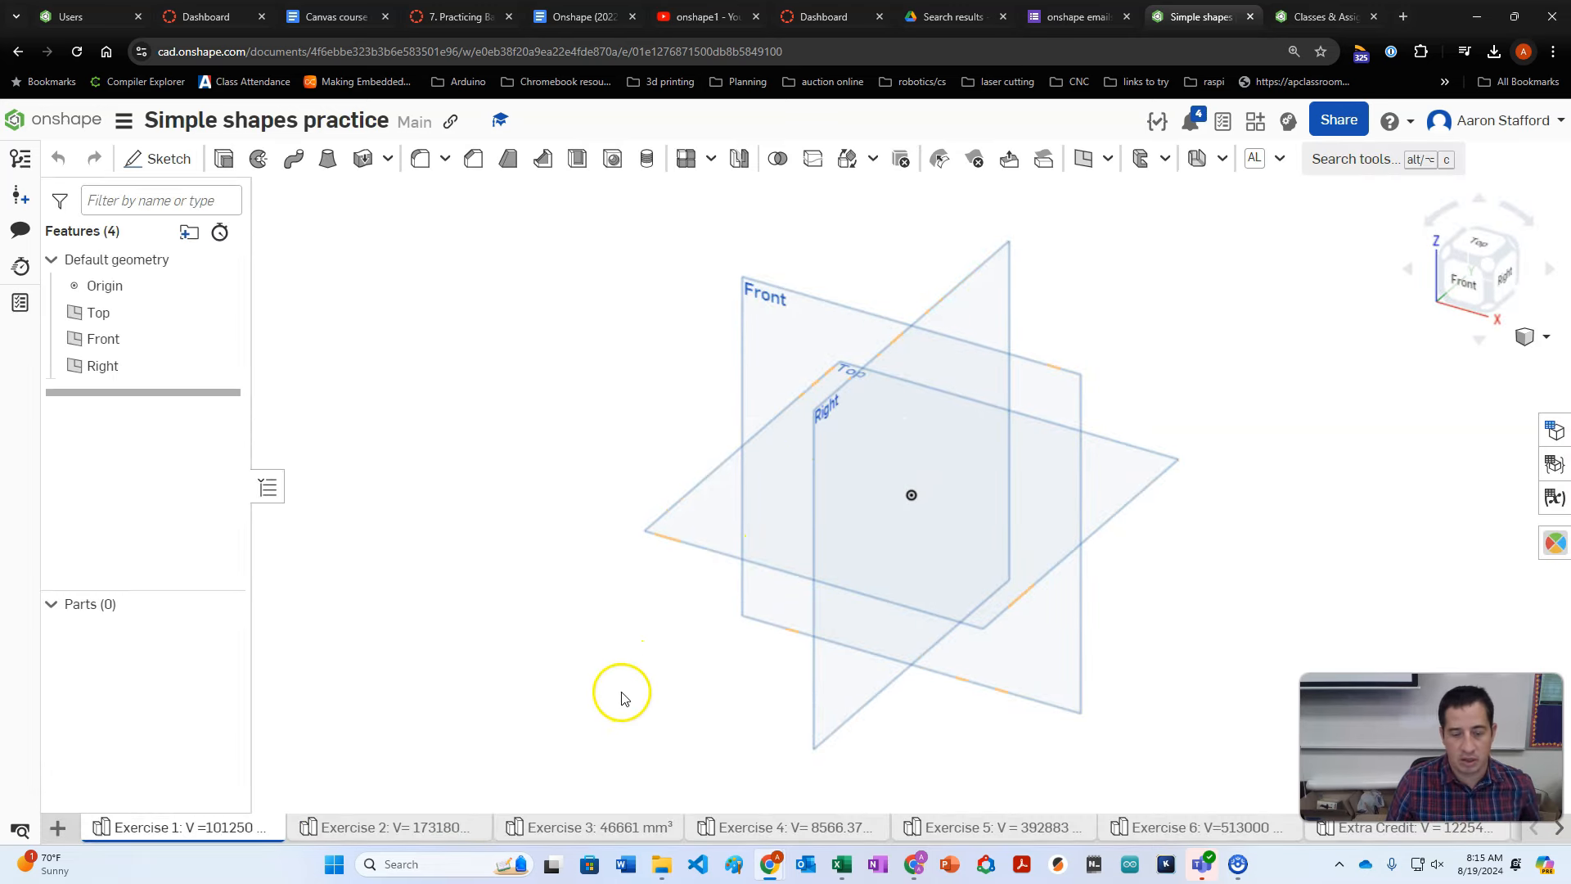
# Look through the Exercise 1 to Exercise 6 part studios and the target volumes in their names
pyautogui.click(363, 822)
pyautogui.click(606, 823)
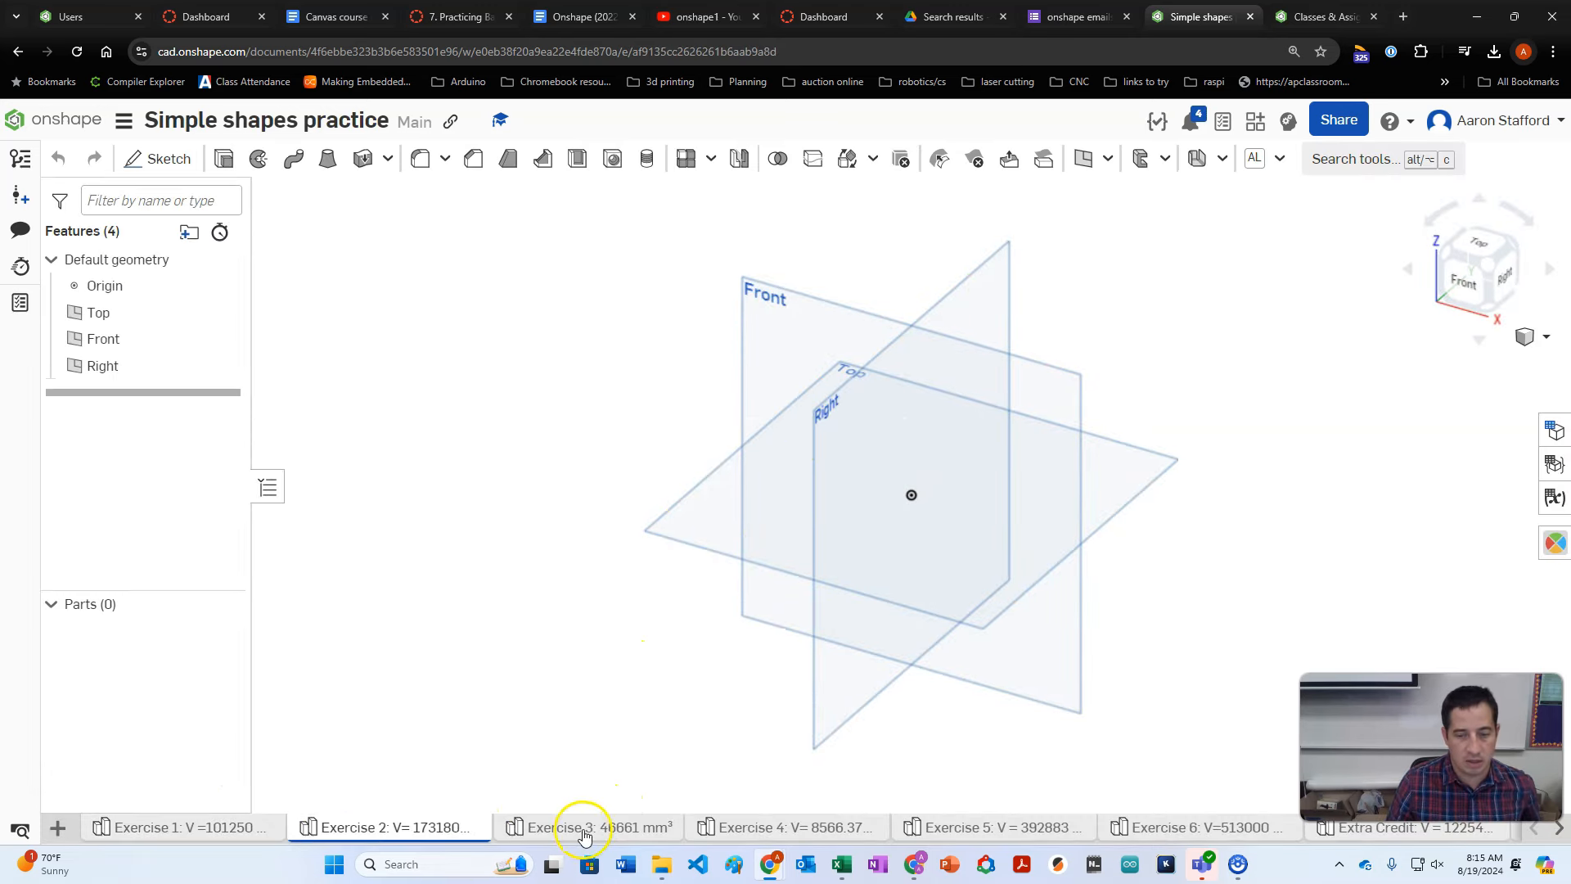
pyautogui.click(210, 827)
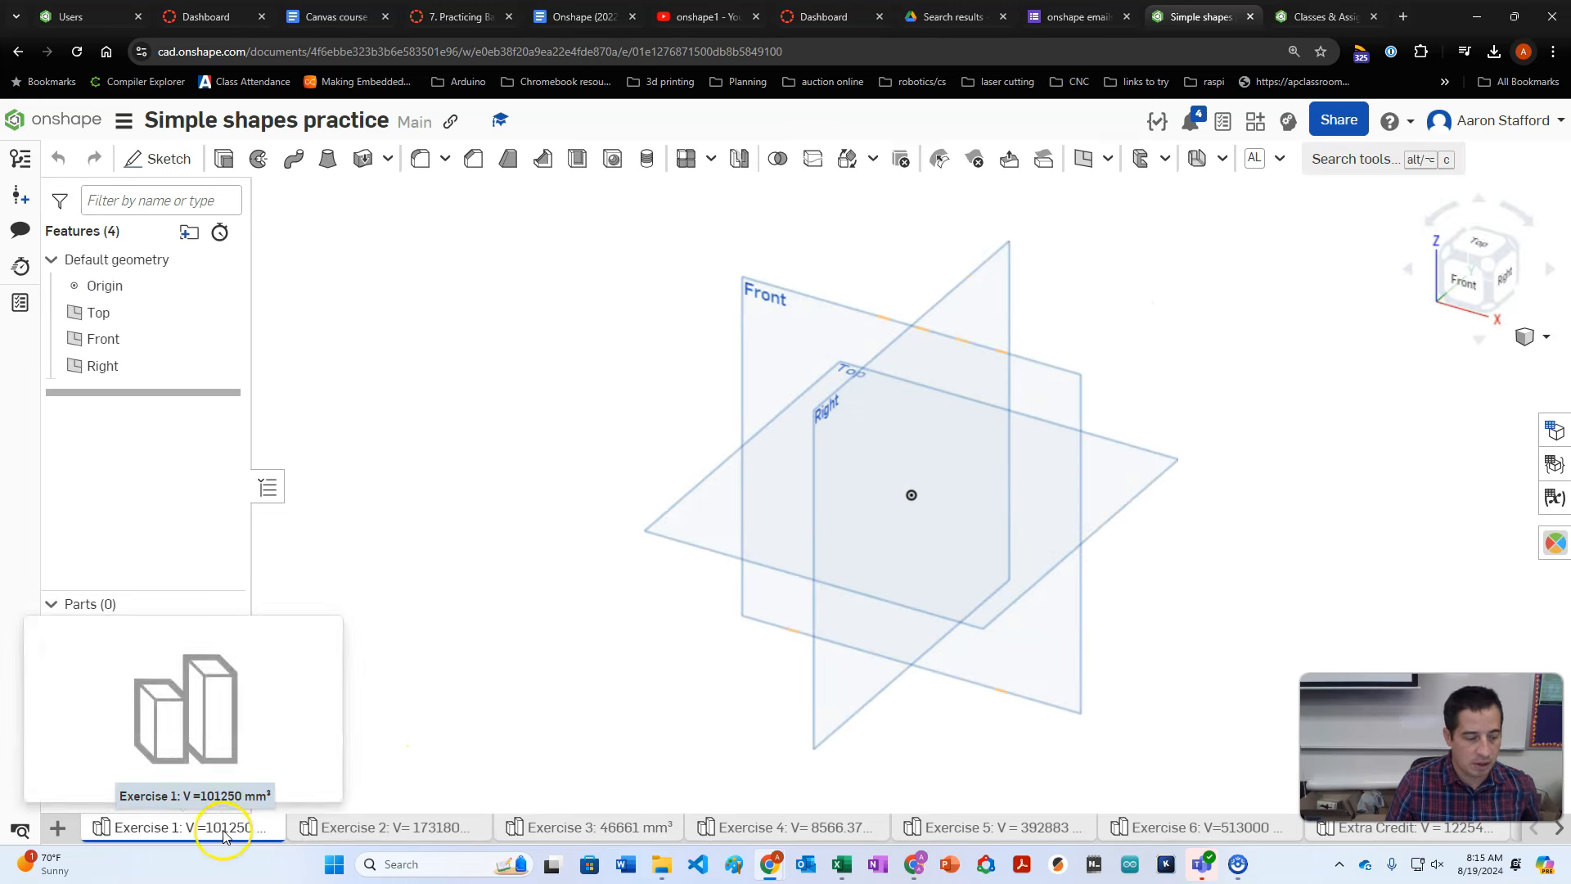
pyautogui.click(223, 828)
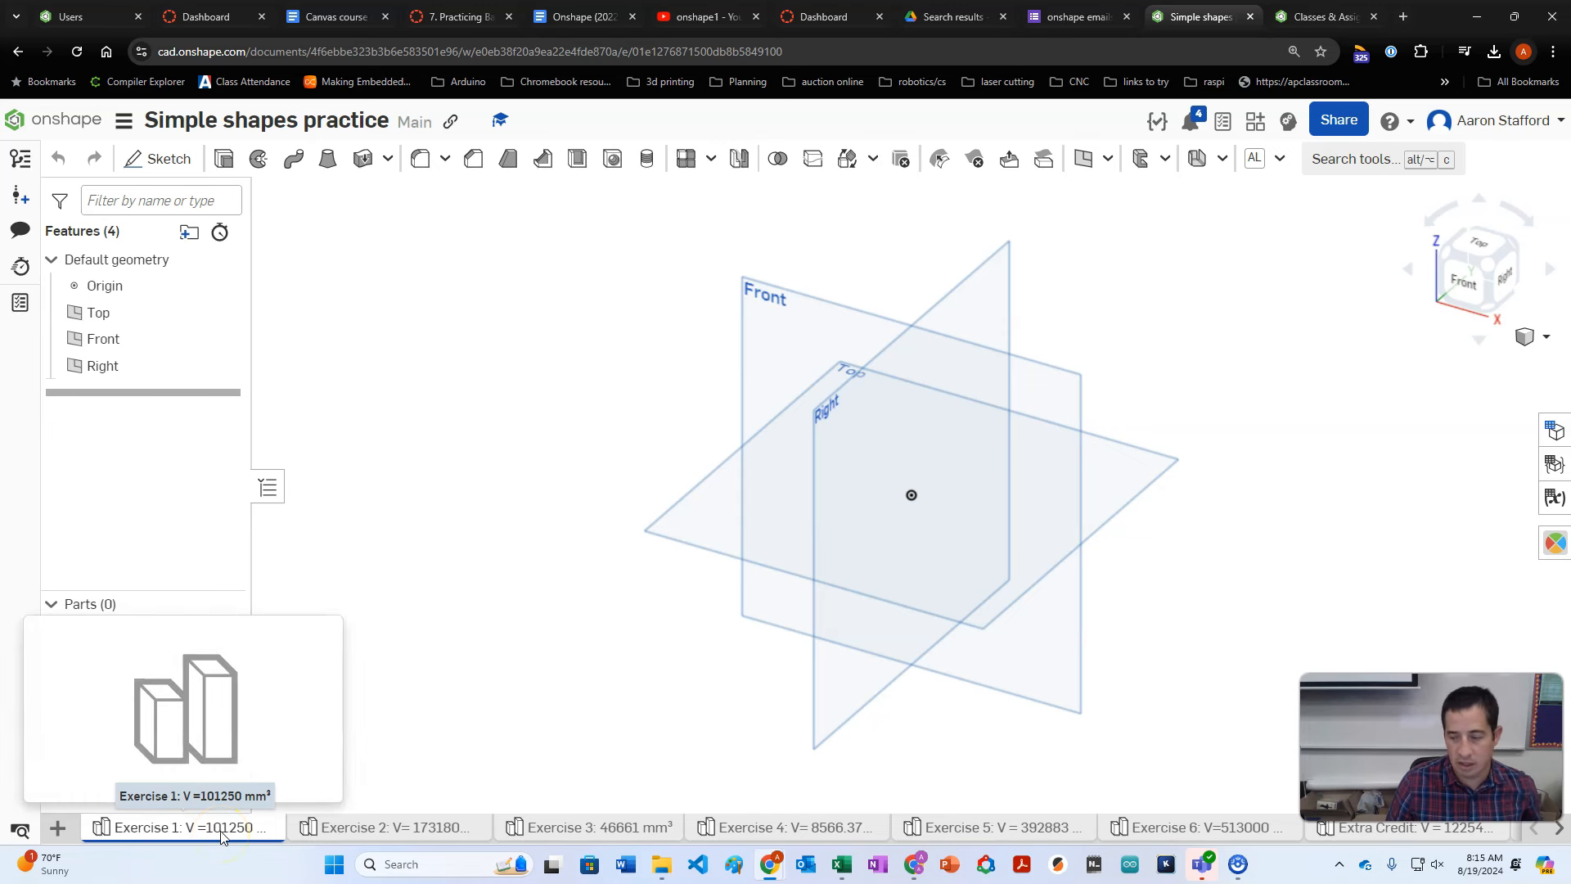
pyautogui.click(580, 826)
pyautogui.click(790, 828)
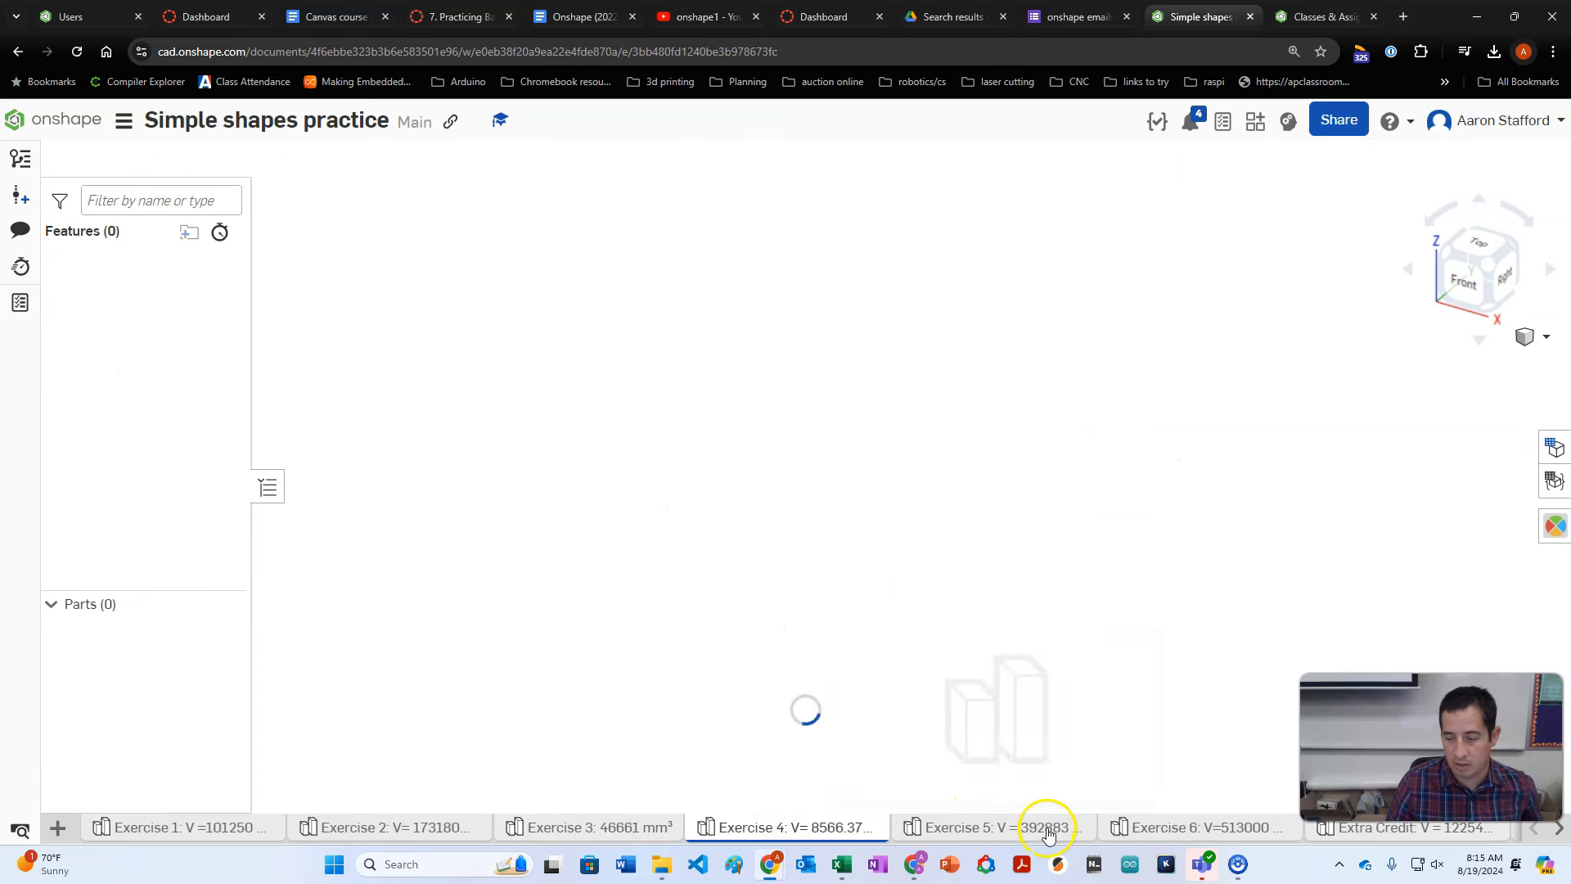
pyautogui.click(1047, 829)
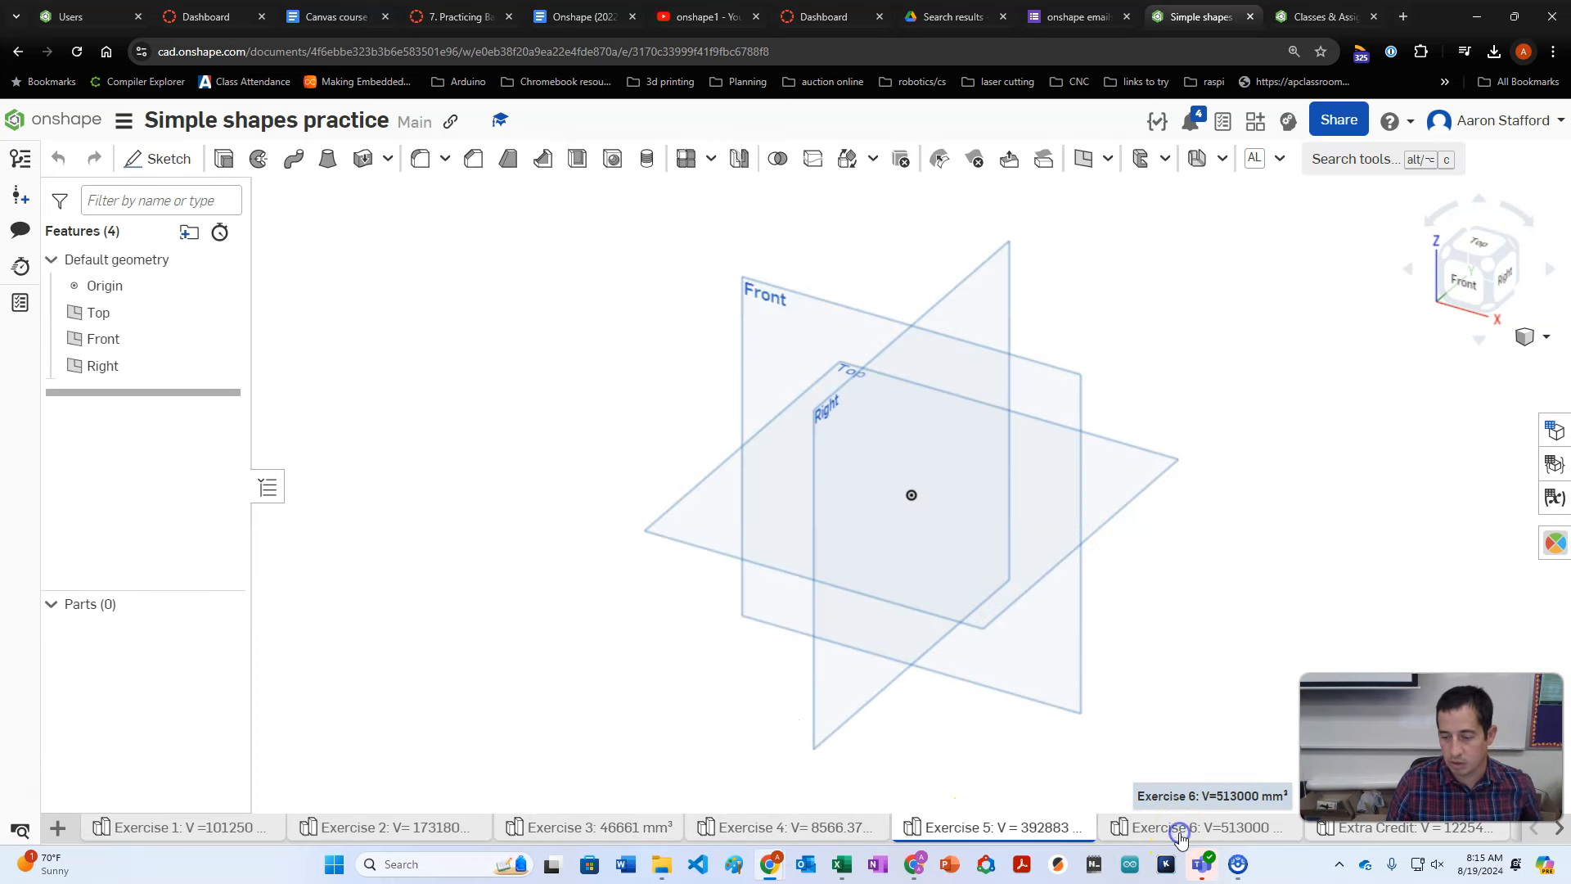
pyautogui.click(1179, 830)
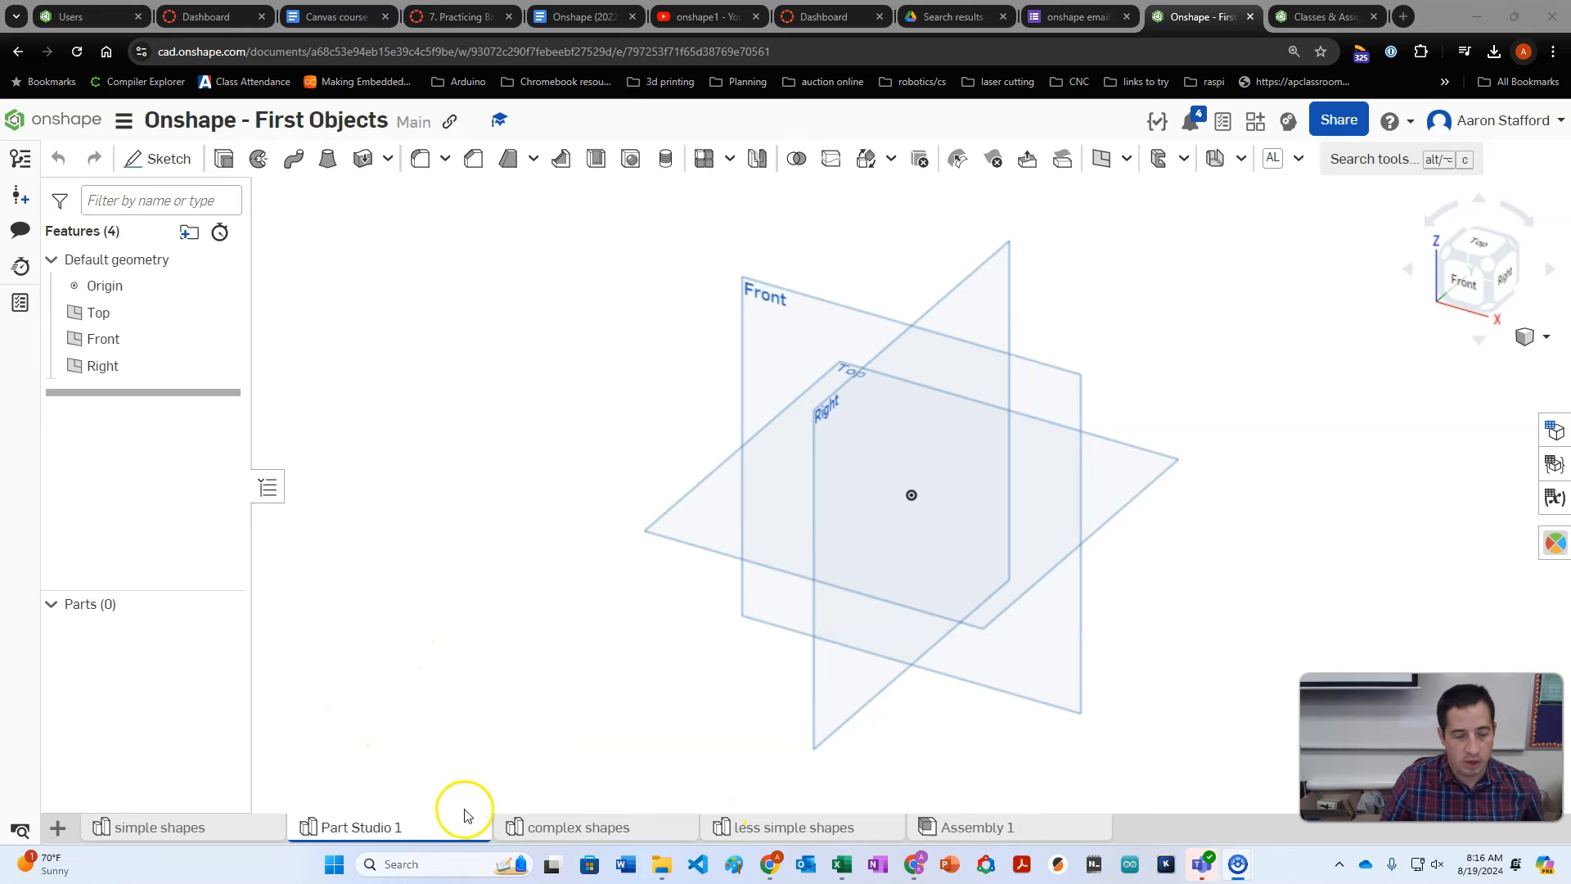
# Start a sketch on the Top plane of Part Studio 1 and draw a rectangle about 104 by 86 mm around the origin
pyautogui.click(127, 157)
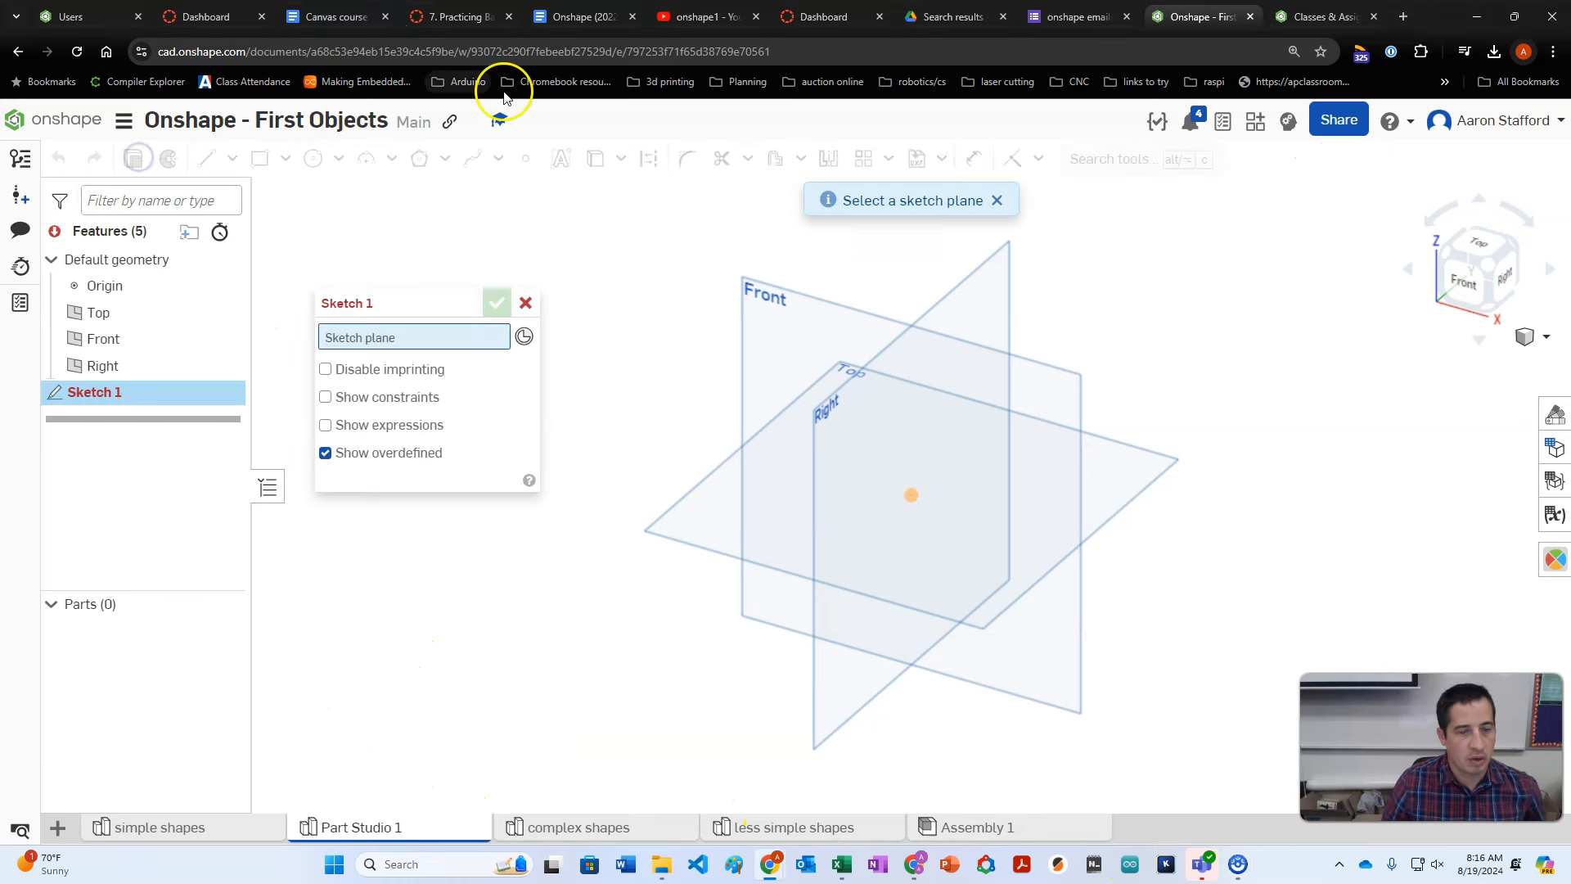
pyautogui.click(751, 528)
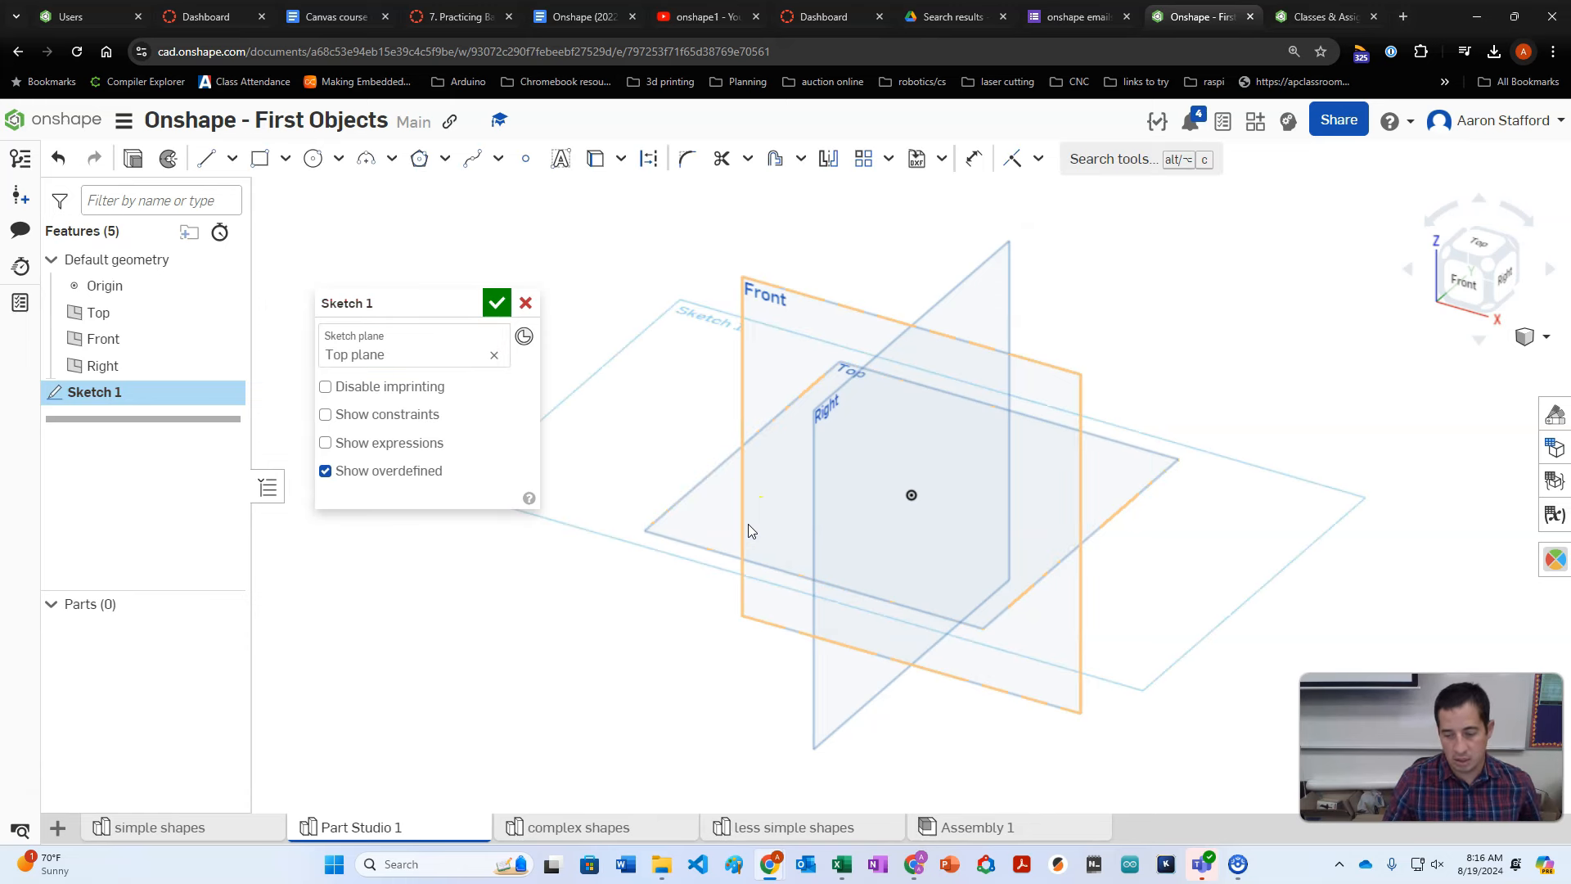
pyautogui.click(1166, 866)
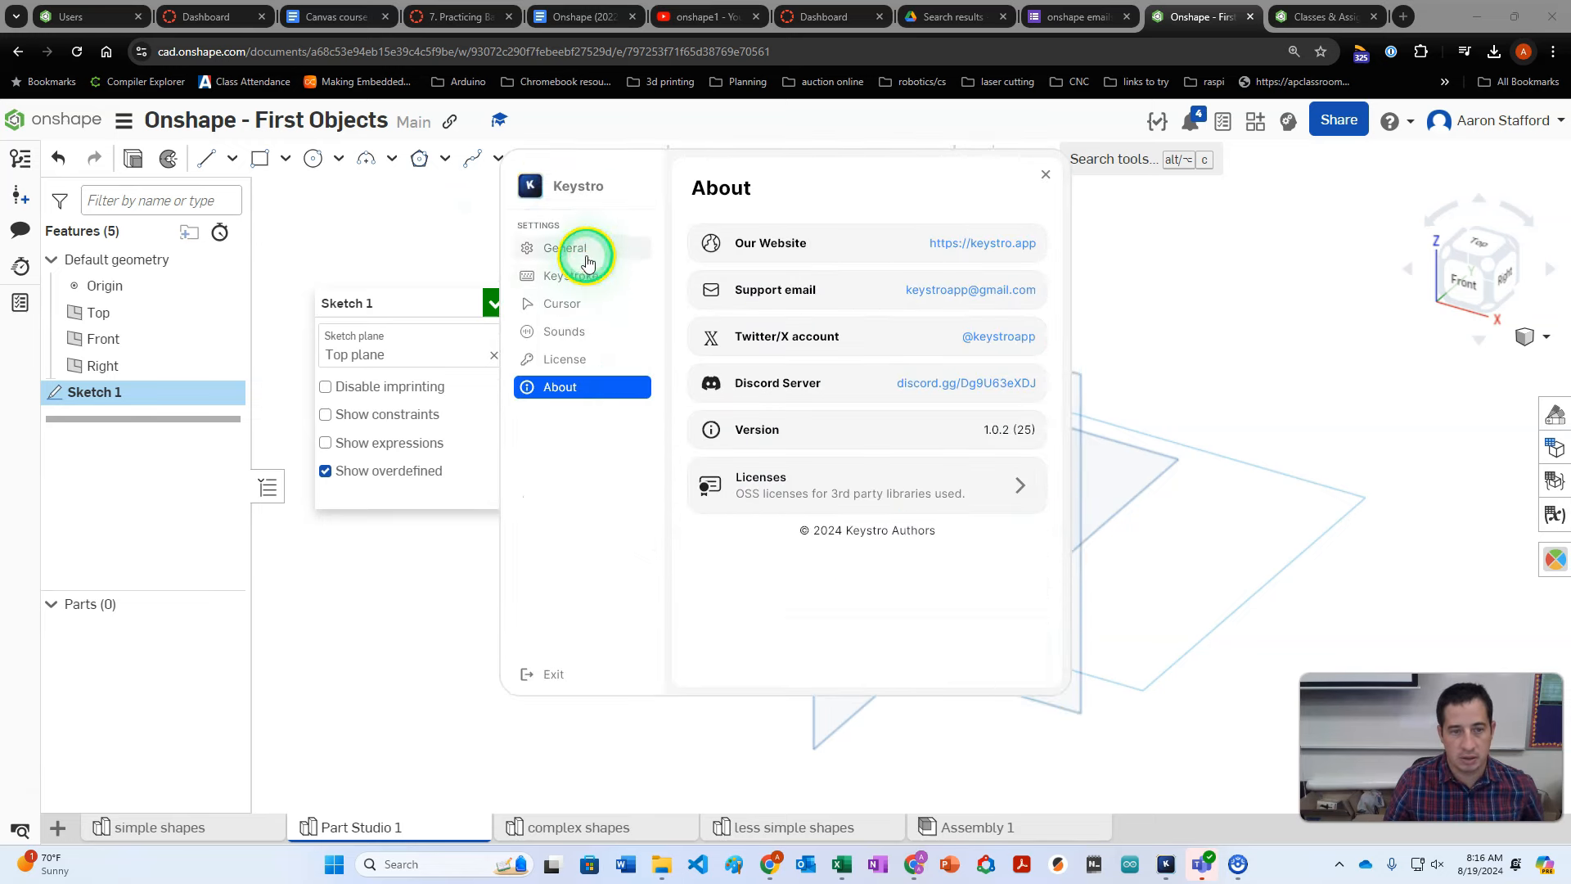
pyautogui.click(442, 232)
pyautogui.press('n')
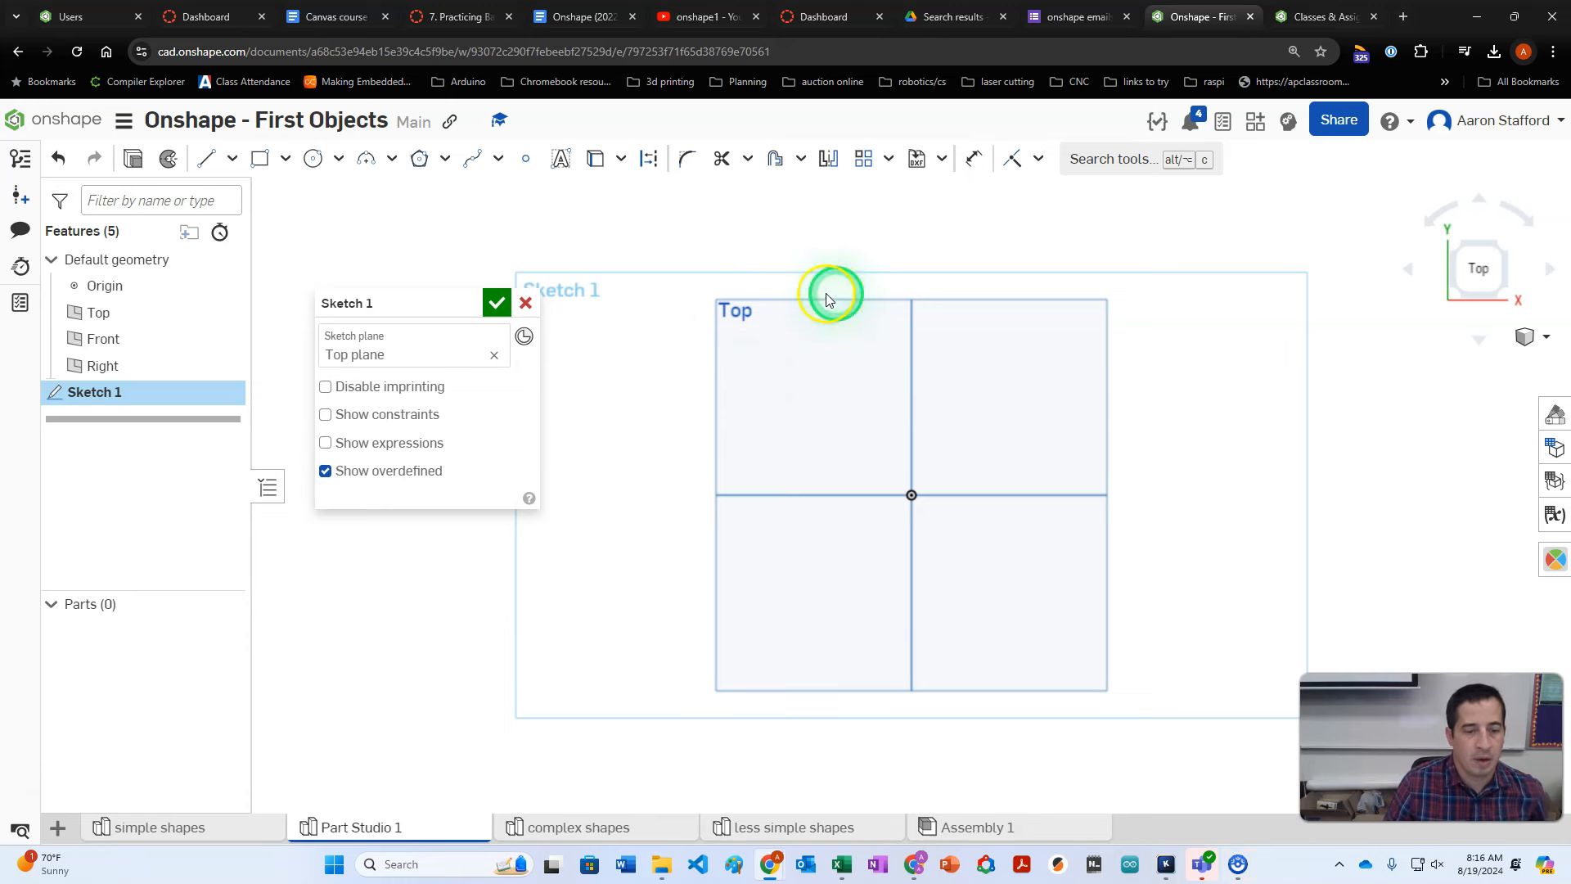
pyautogui.click(261, 162)
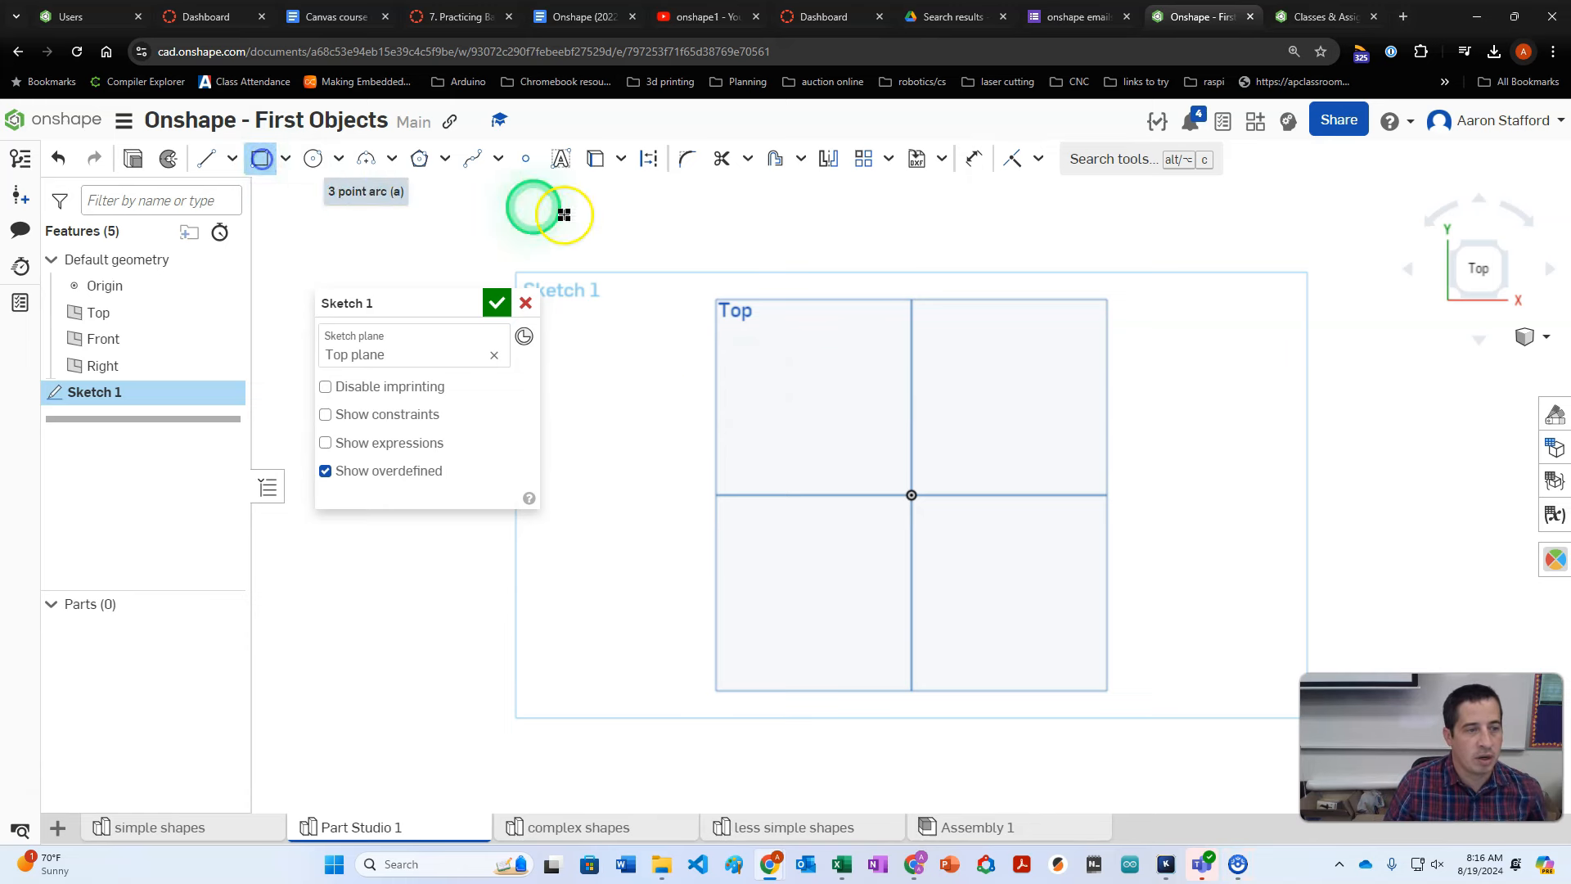
pyautogui.moveTo(788, 363)
pyautogui.mouseDown()
pyautogui.moveTo(916, 543)
pyautogui.moveTo(1059, 587)
pyautogui.mouseUp()
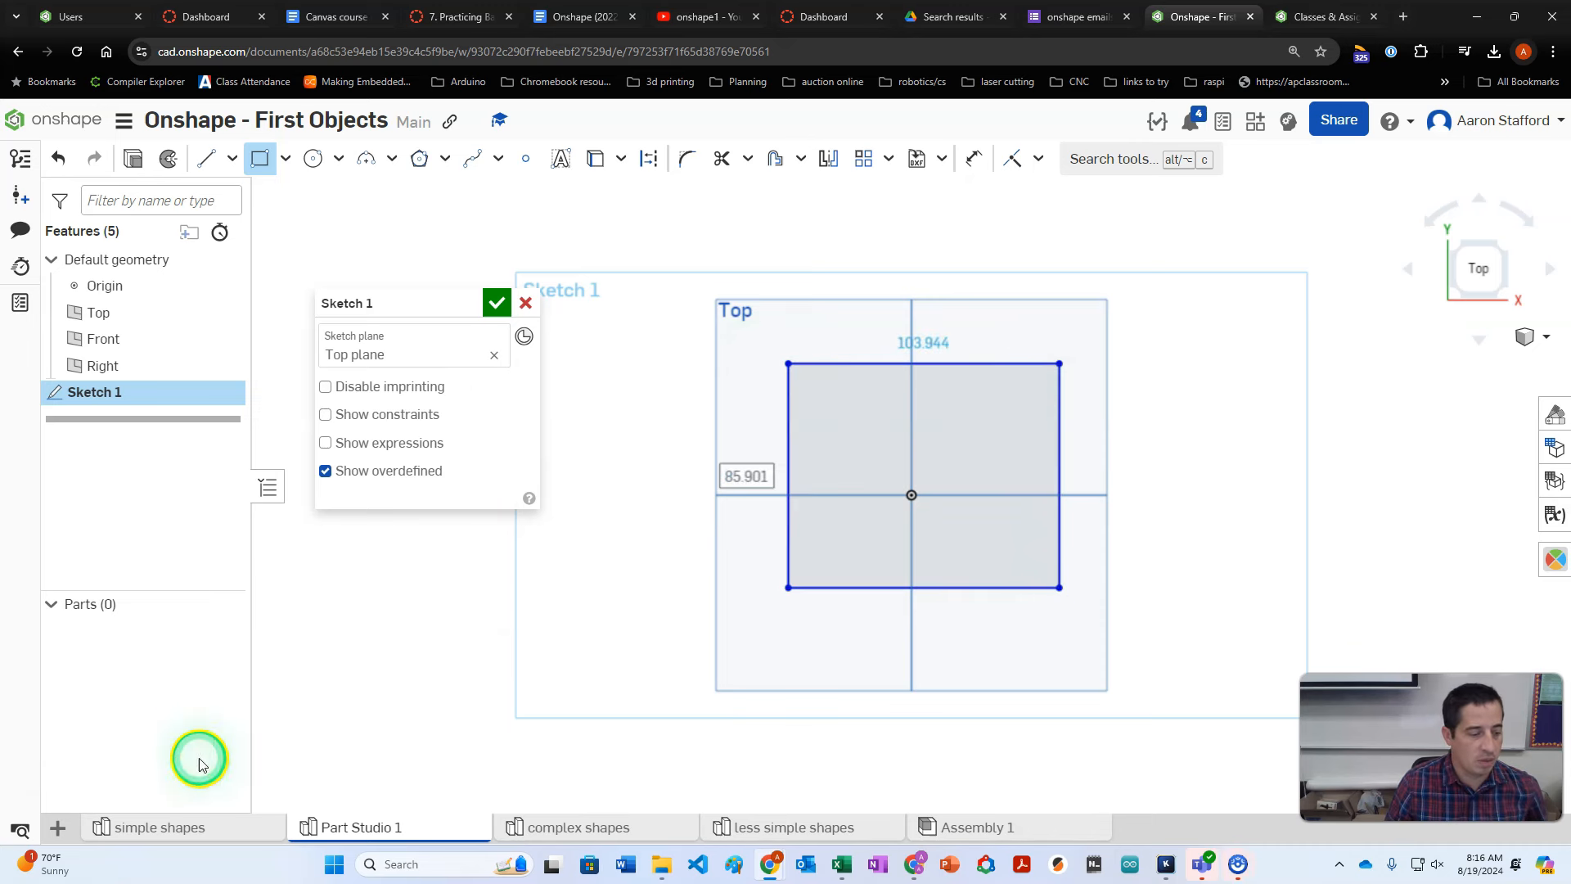
# Dimension the rectangle's upper edge and set its length to 120 mm
pyautogui.click(976, 160)
pyautogui.click(985, 360)
pyautogui.click(986, 258)
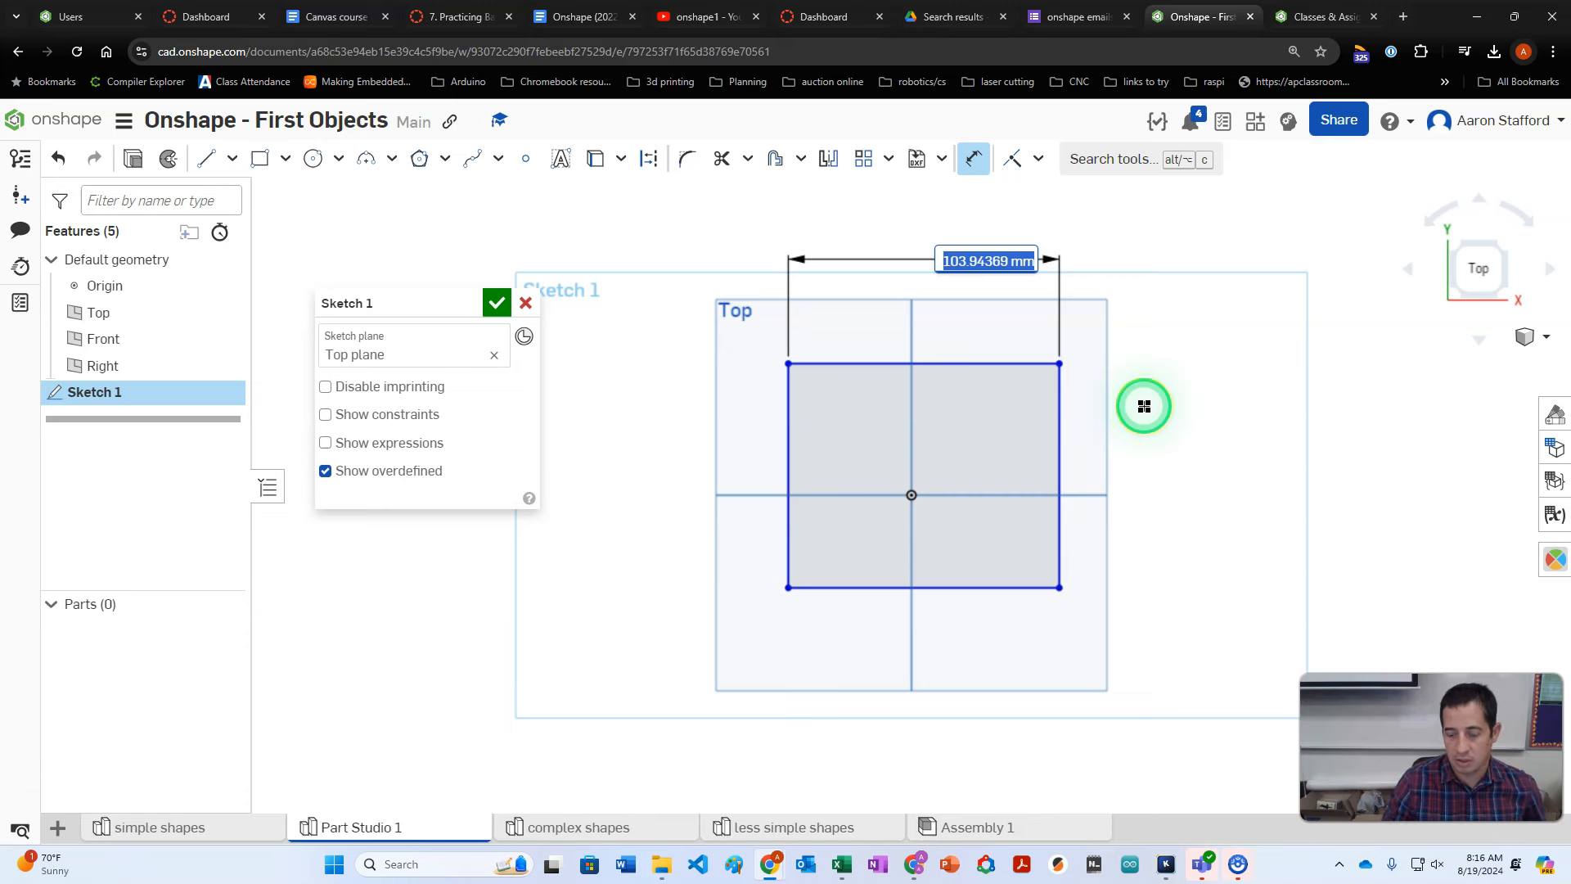
pyautogui.press('Return')
pyautogui.doubleClick(993, 259)
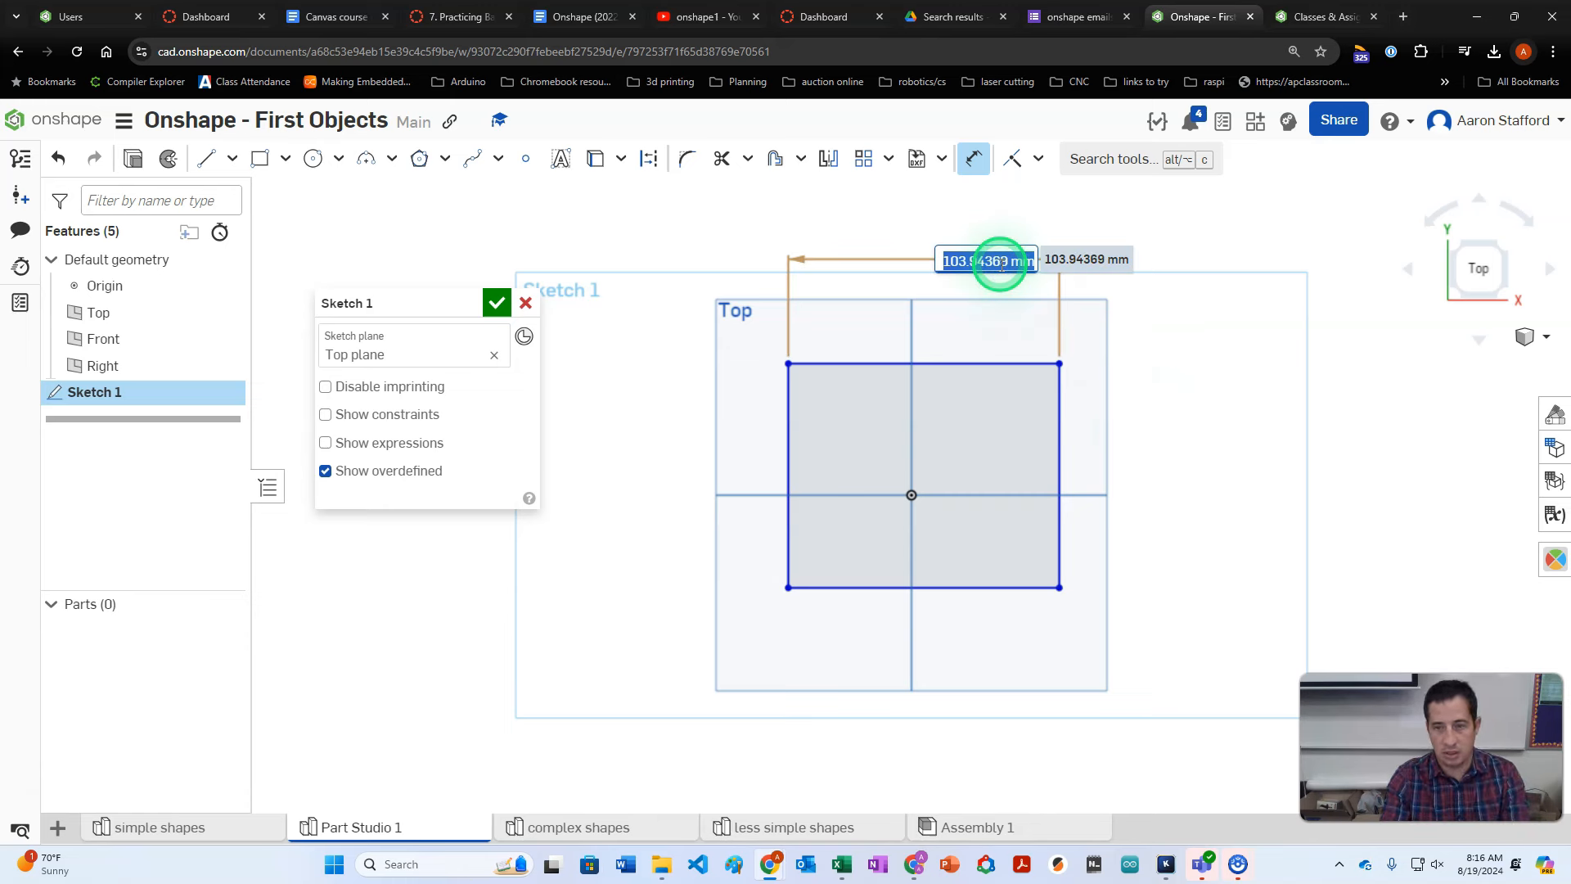
pyautogui.write('120')
pyautogui.press('Return')
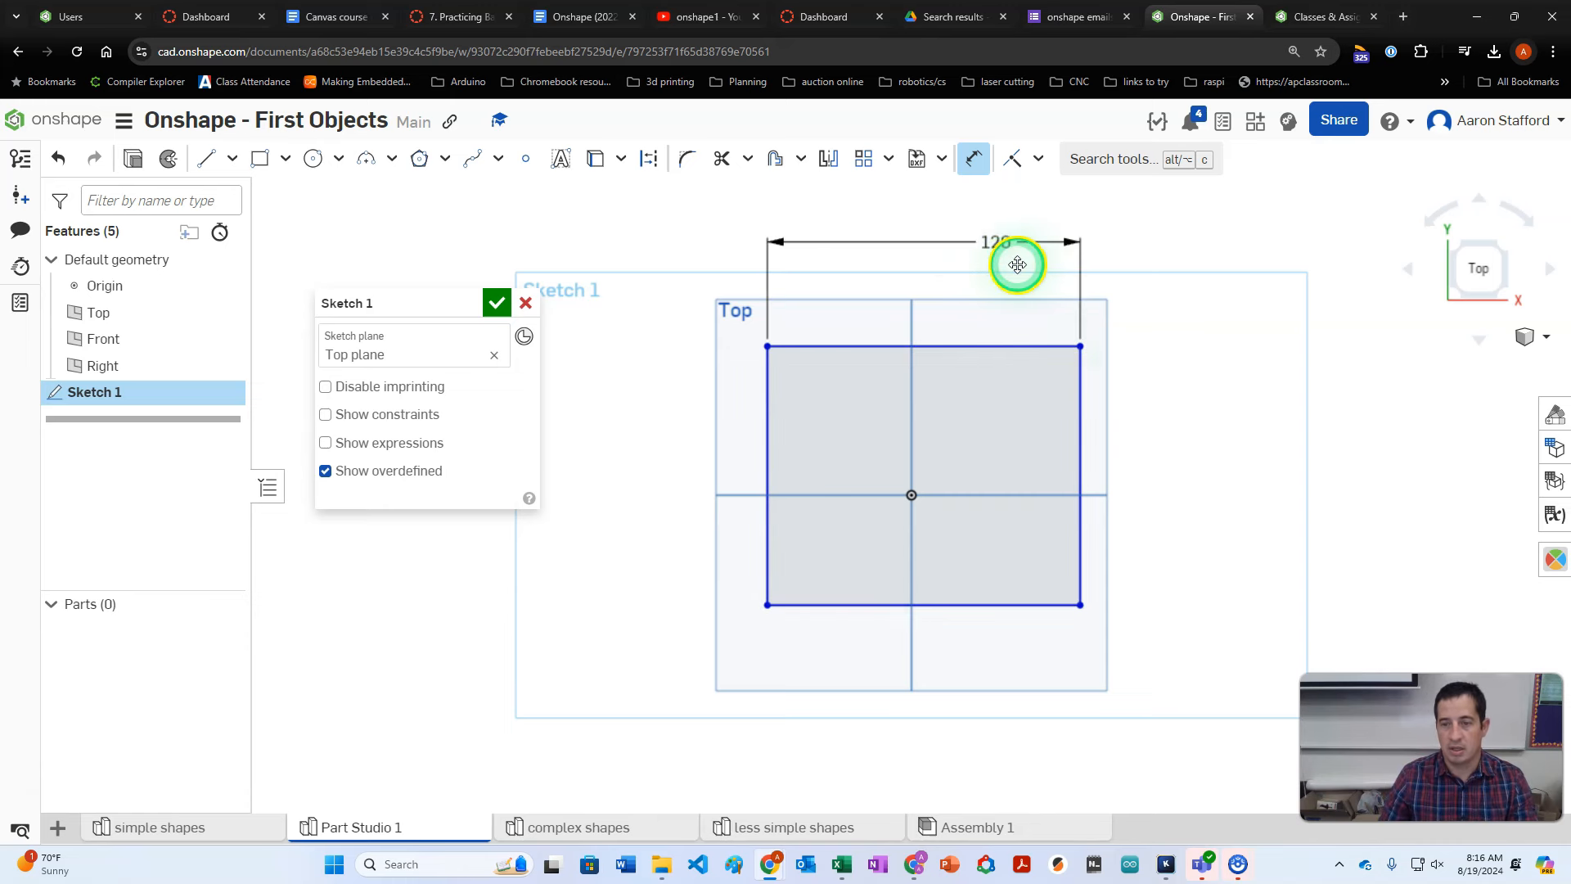
# Try dimensioning the rectangle's height by its right edge alone, and undo each dimension placed
pyautogui.click(1078, 404)
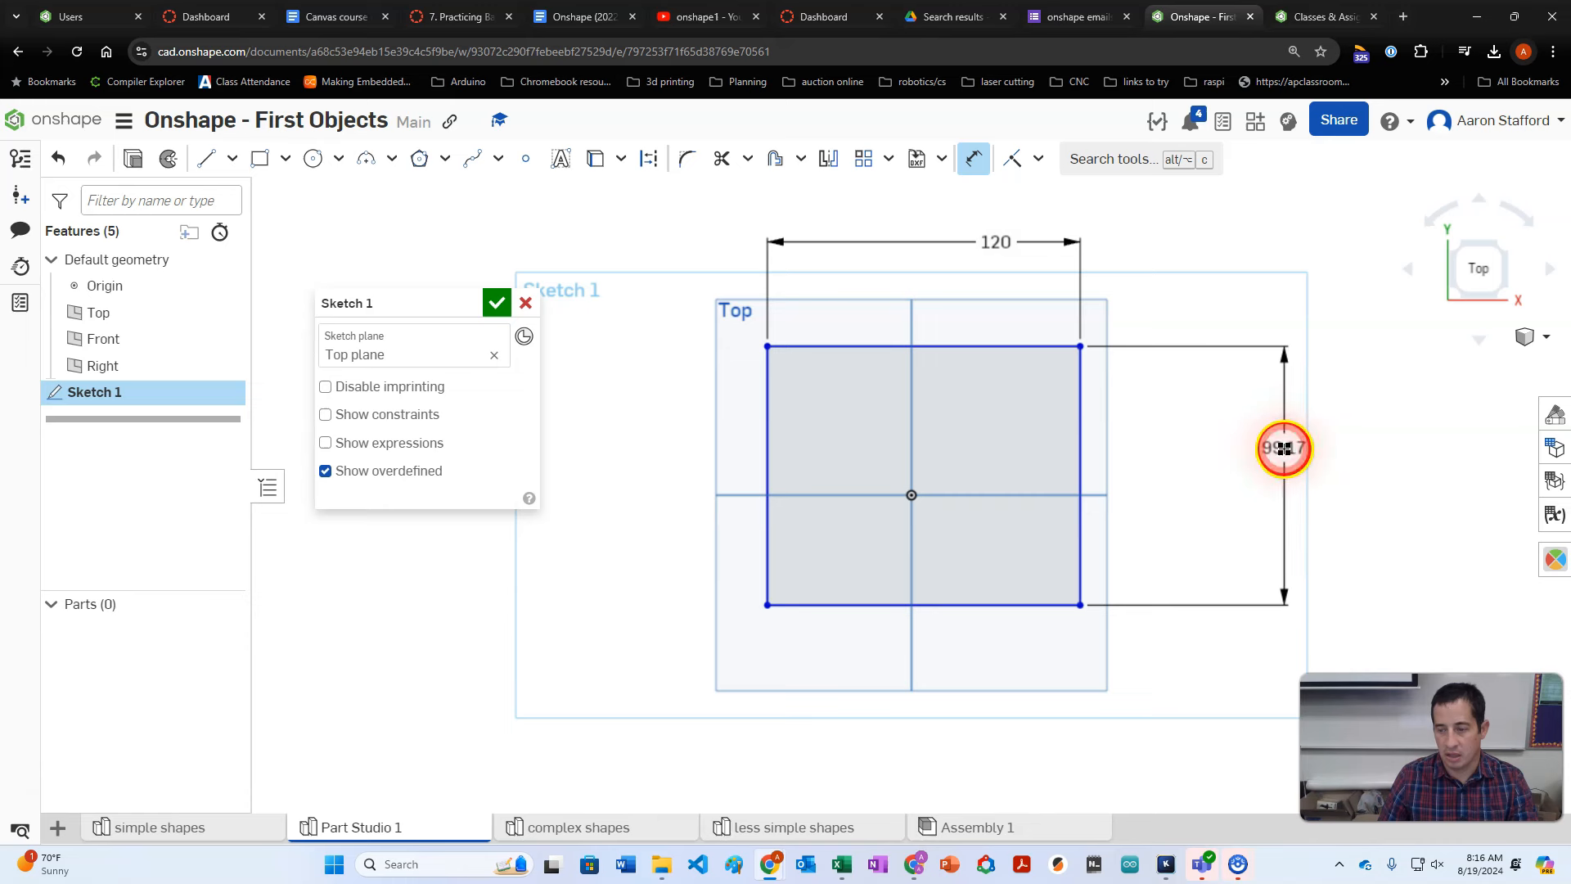
pyautogui.click(1284, 448)
pyautogui.press('Escape')
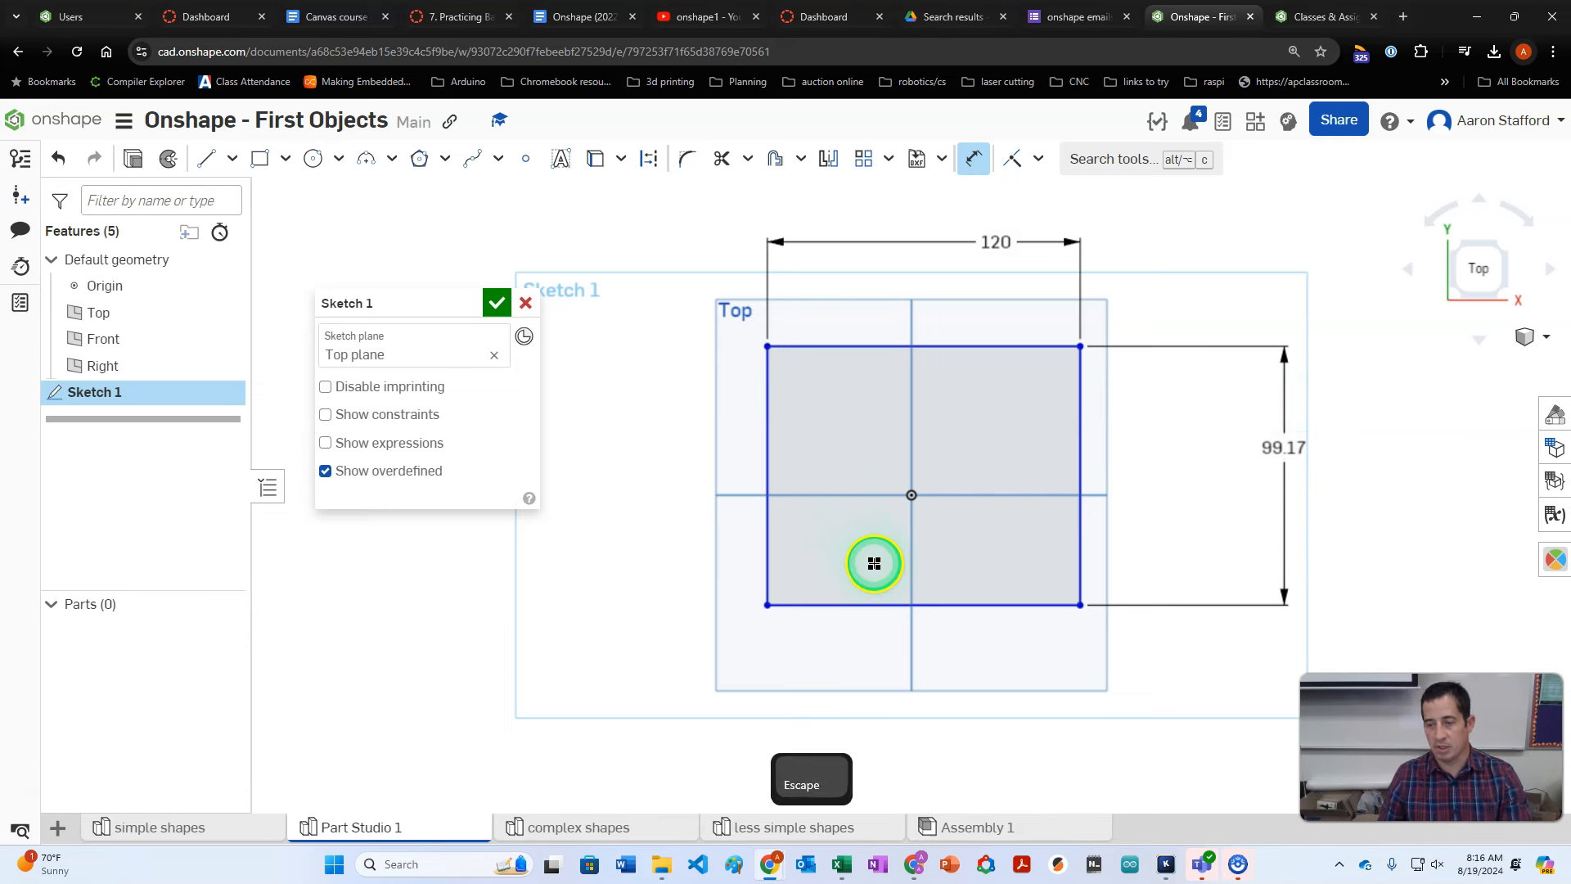
pyautogui.hotkey('ctrl', 'z')
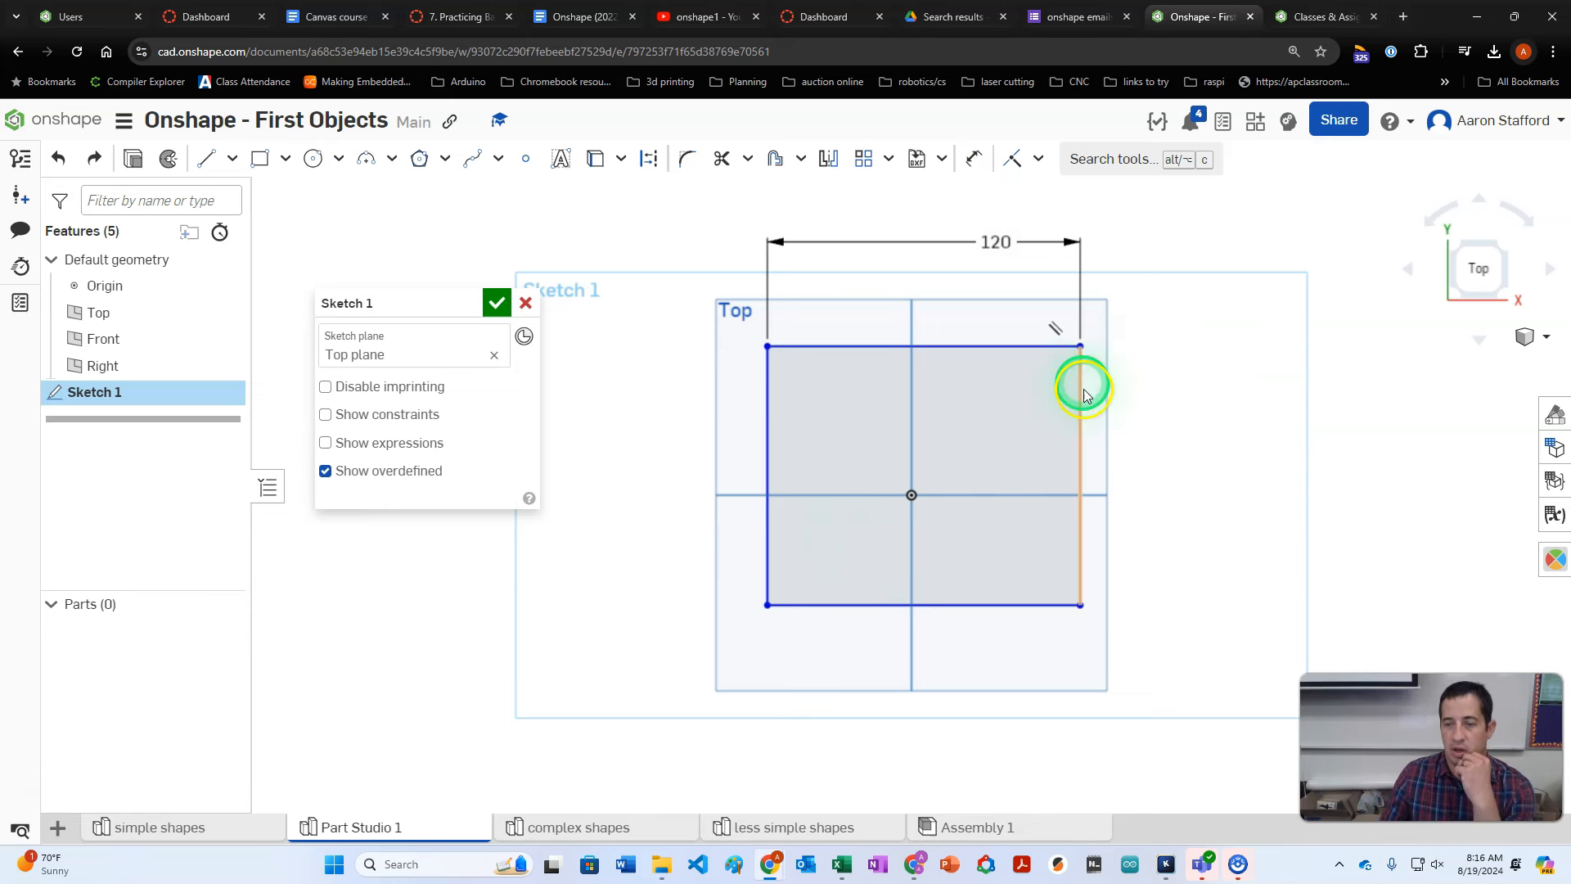
pyautogui.click(972, 158)
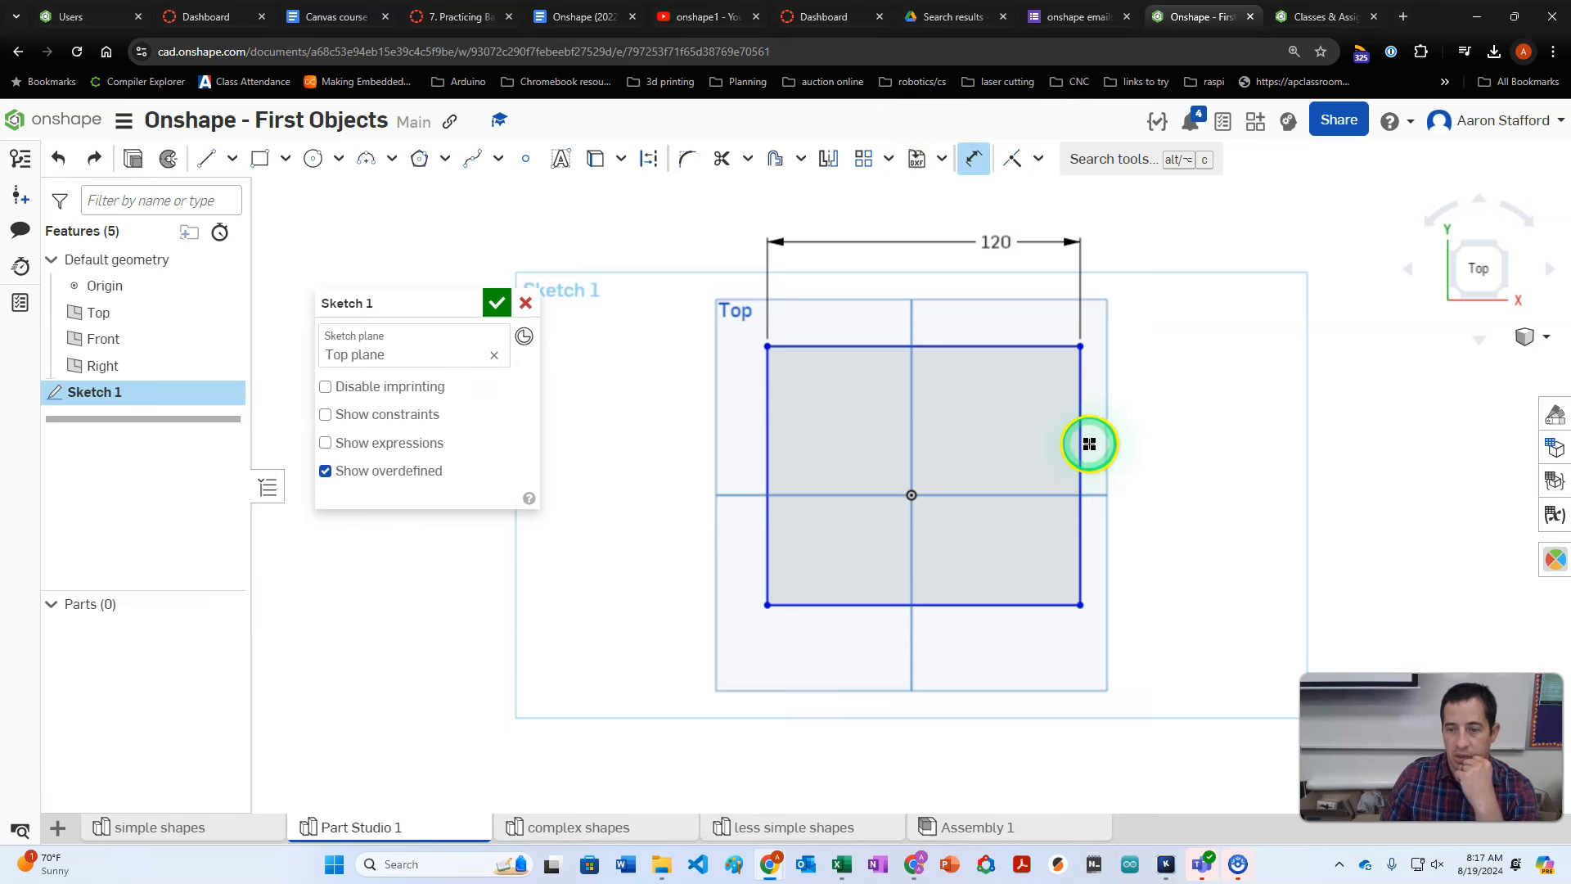
pyautogui.moveTo(1083, 443); pyautogui.dragTo(1230, 428)
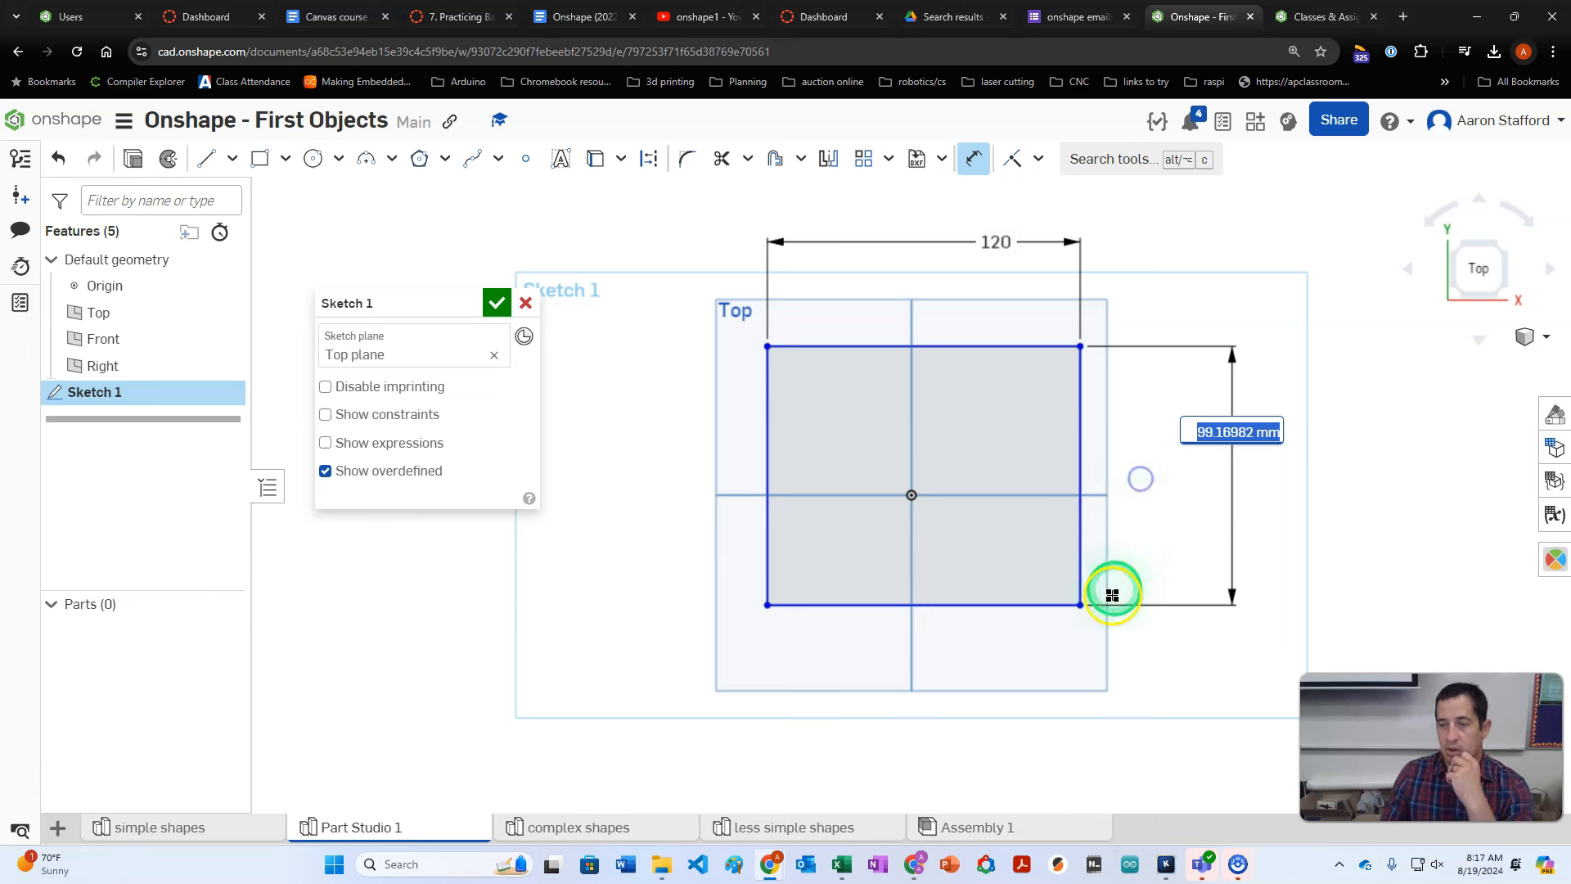
pyautogui.hotkey('ctrl', 'z')
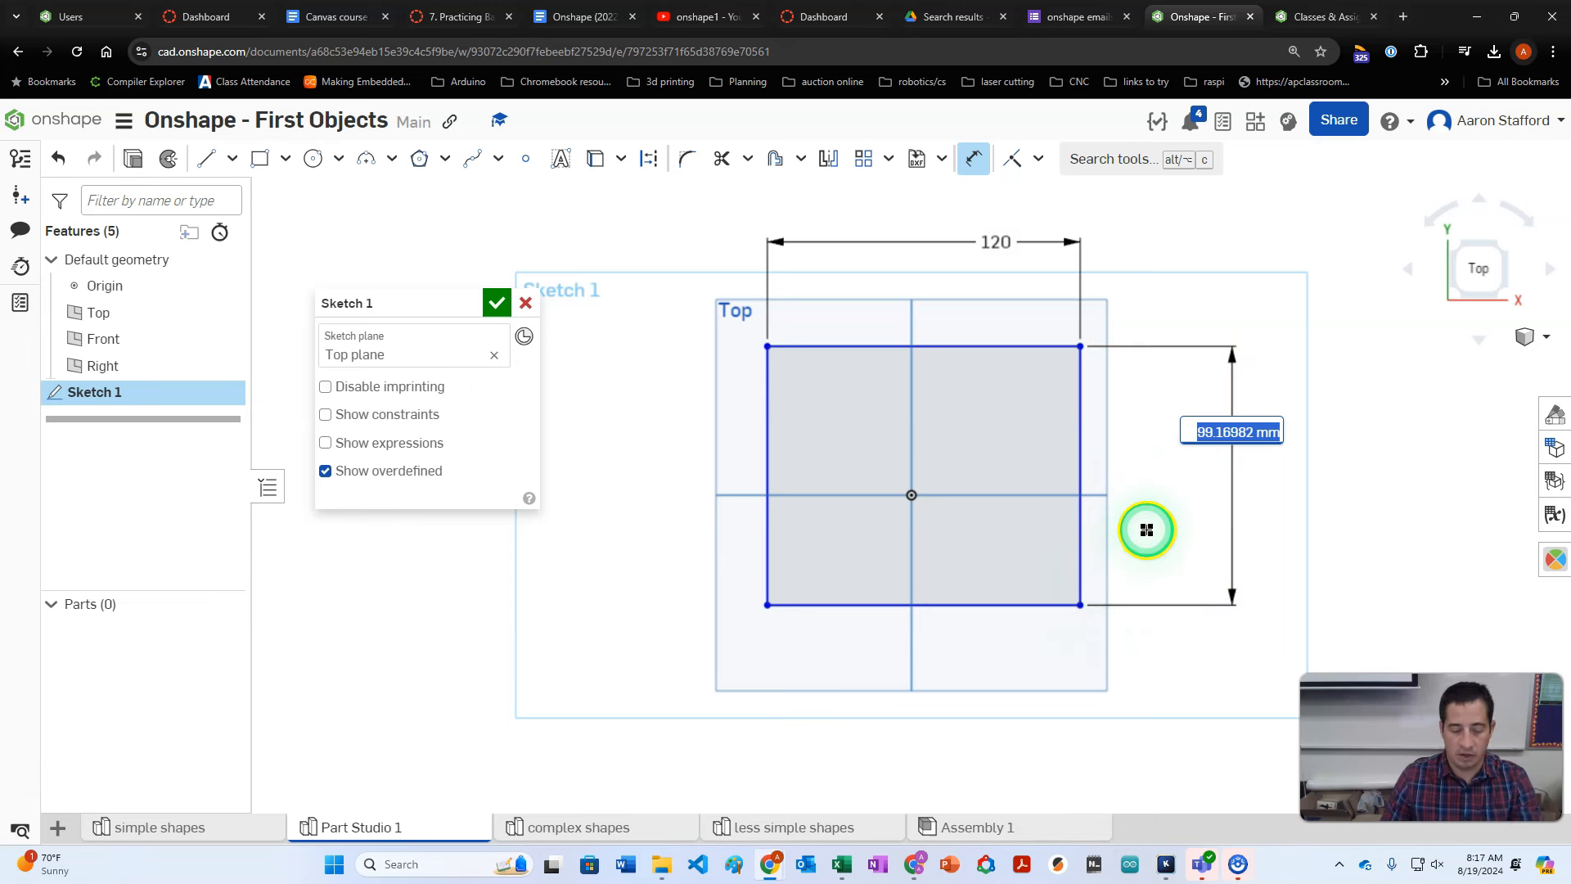
pyautogui.press('Escape')
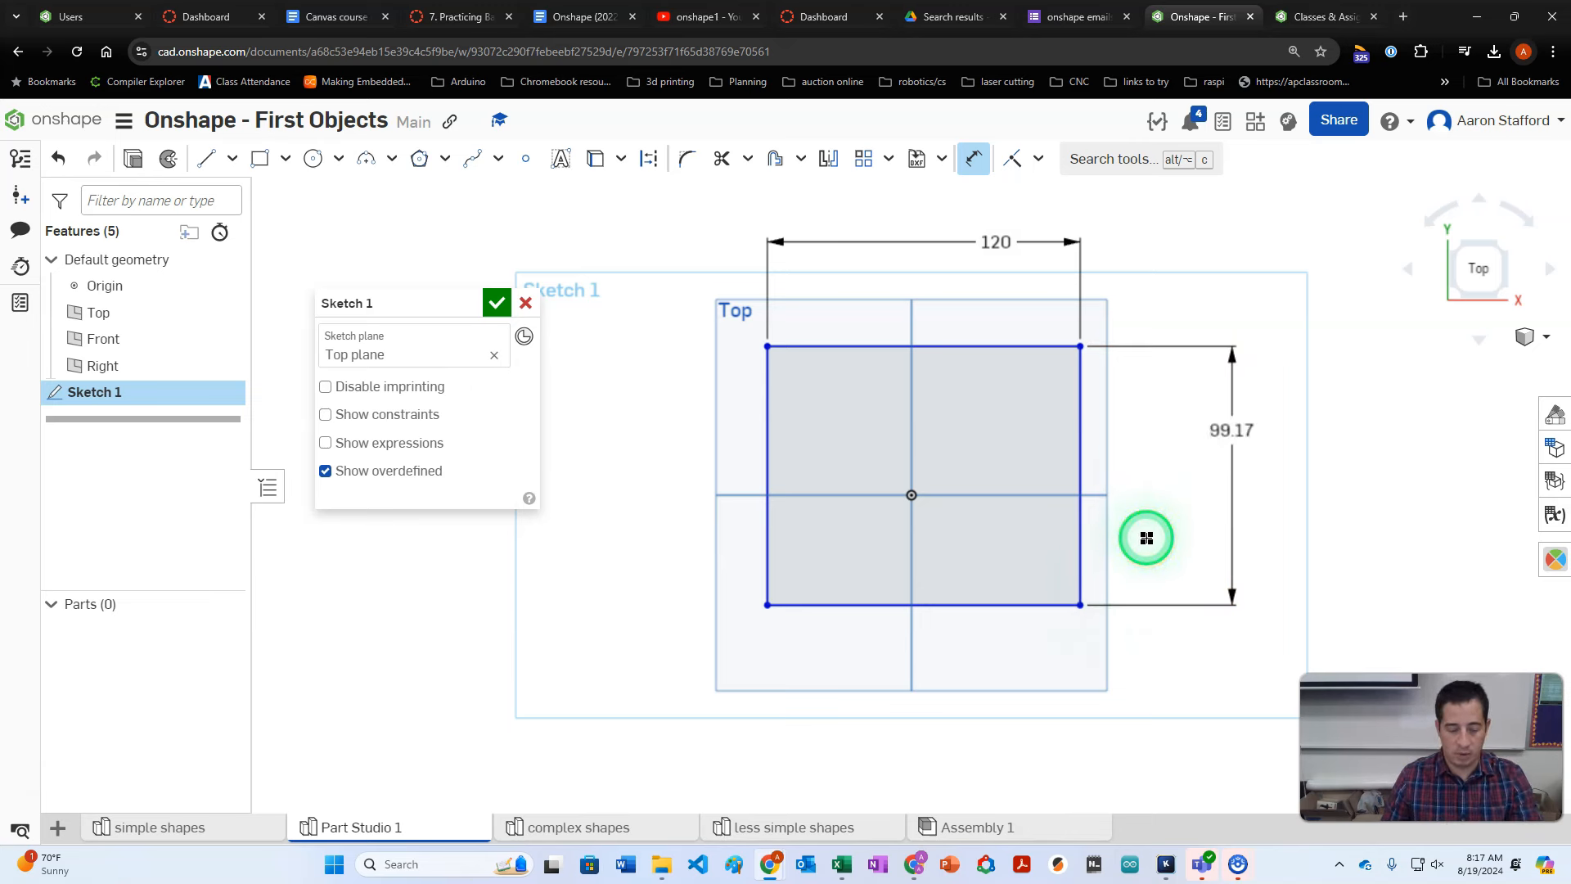
pyautogui.hotkey('ctrl', 'z')
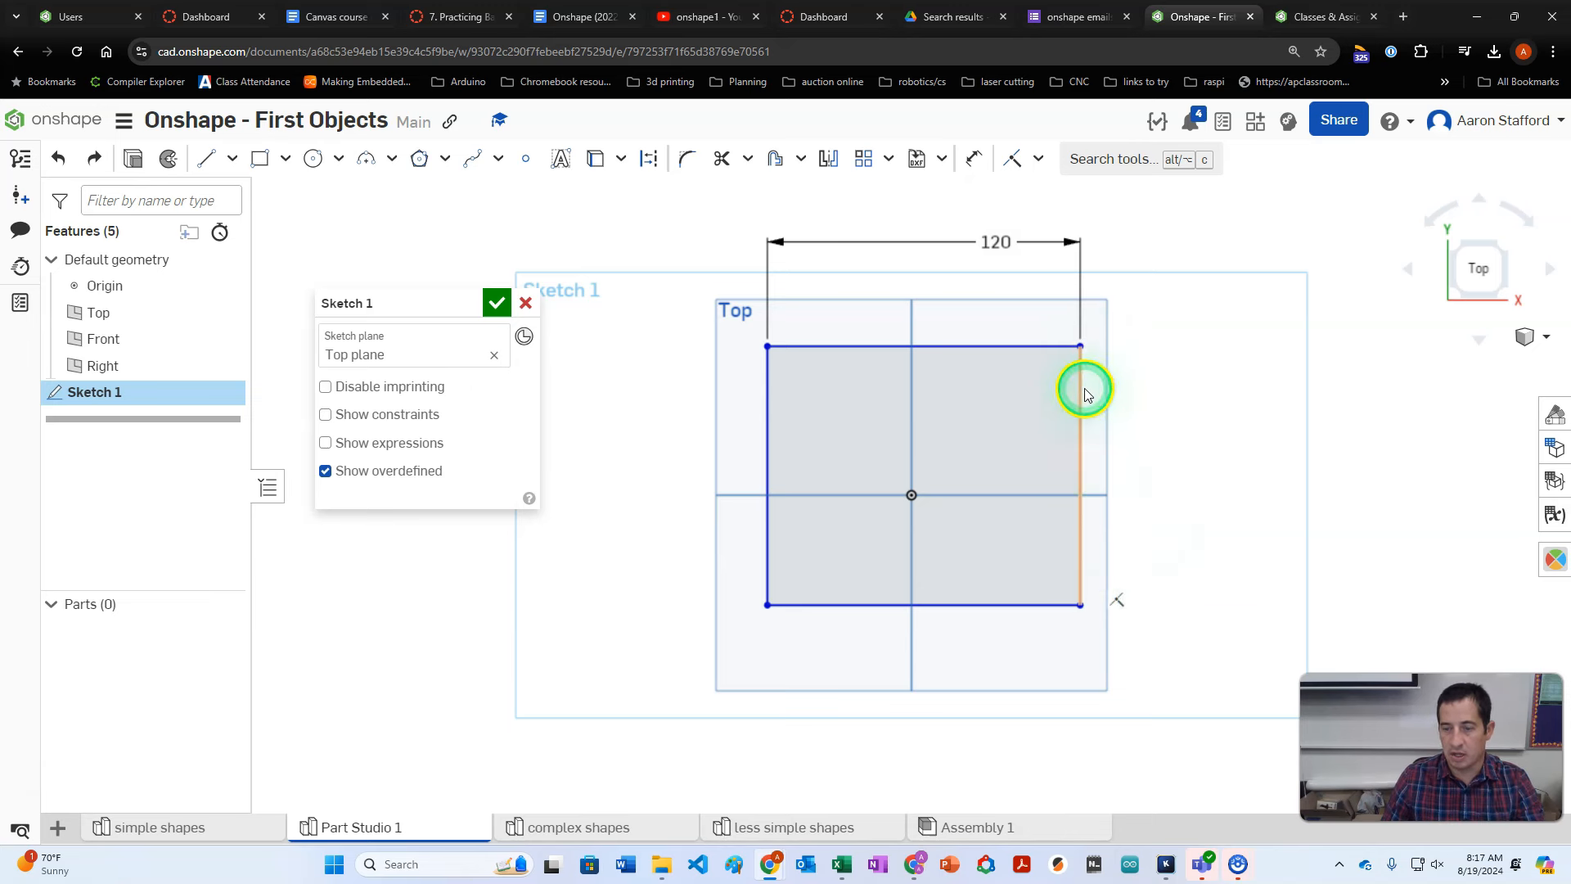
# Dimension the rectangle's height as the distance between its upper and lower edges, accepting the current value
pyautogui.click(976, 158)
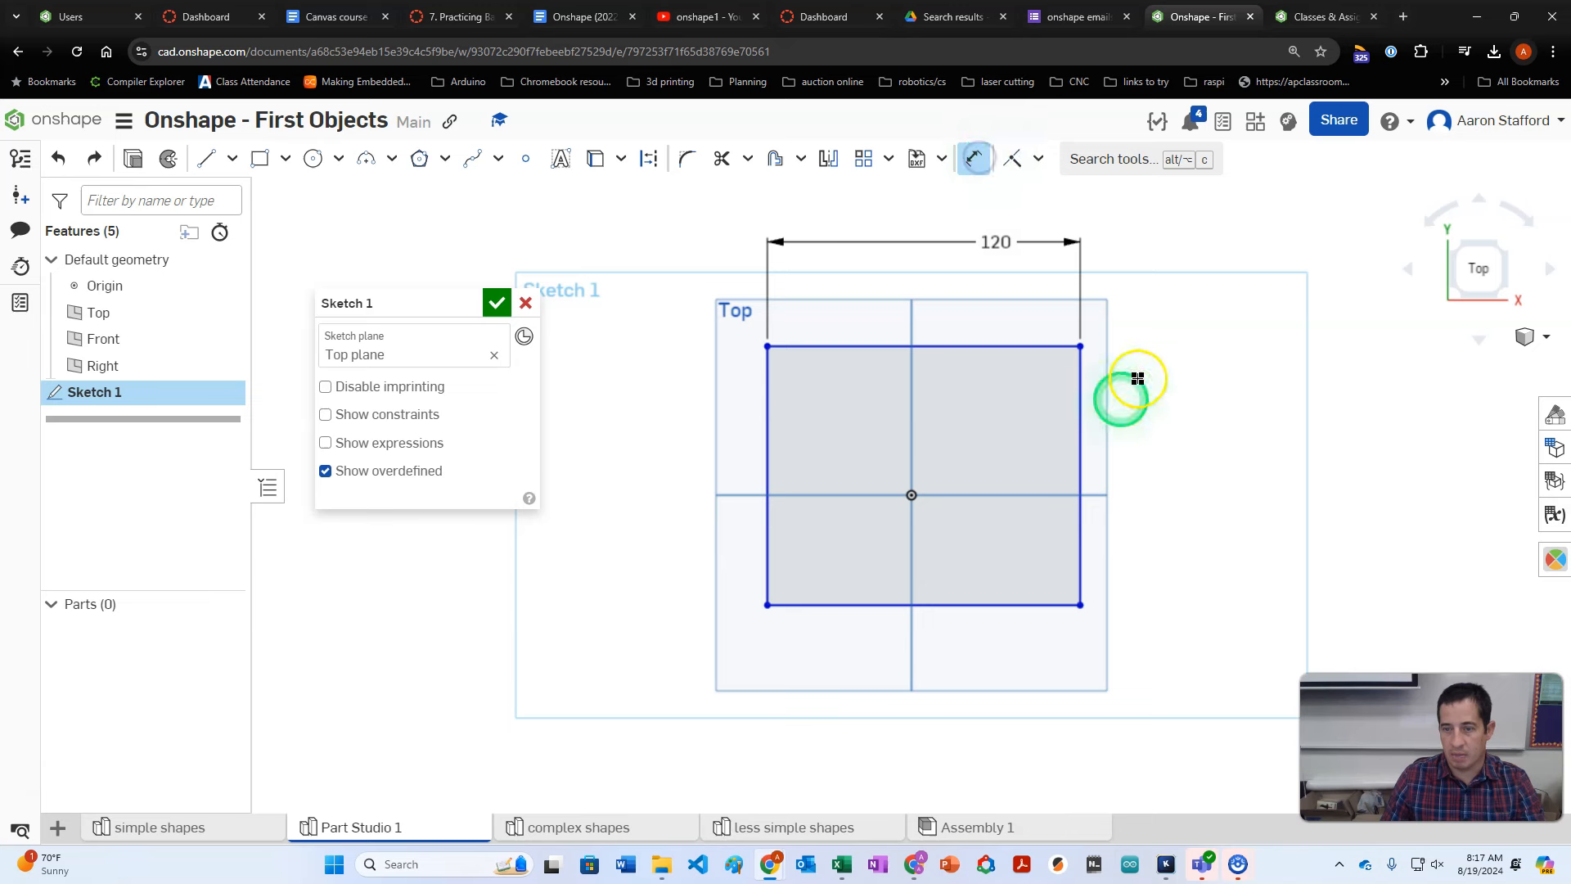
pyautogui.click(1053, 343)
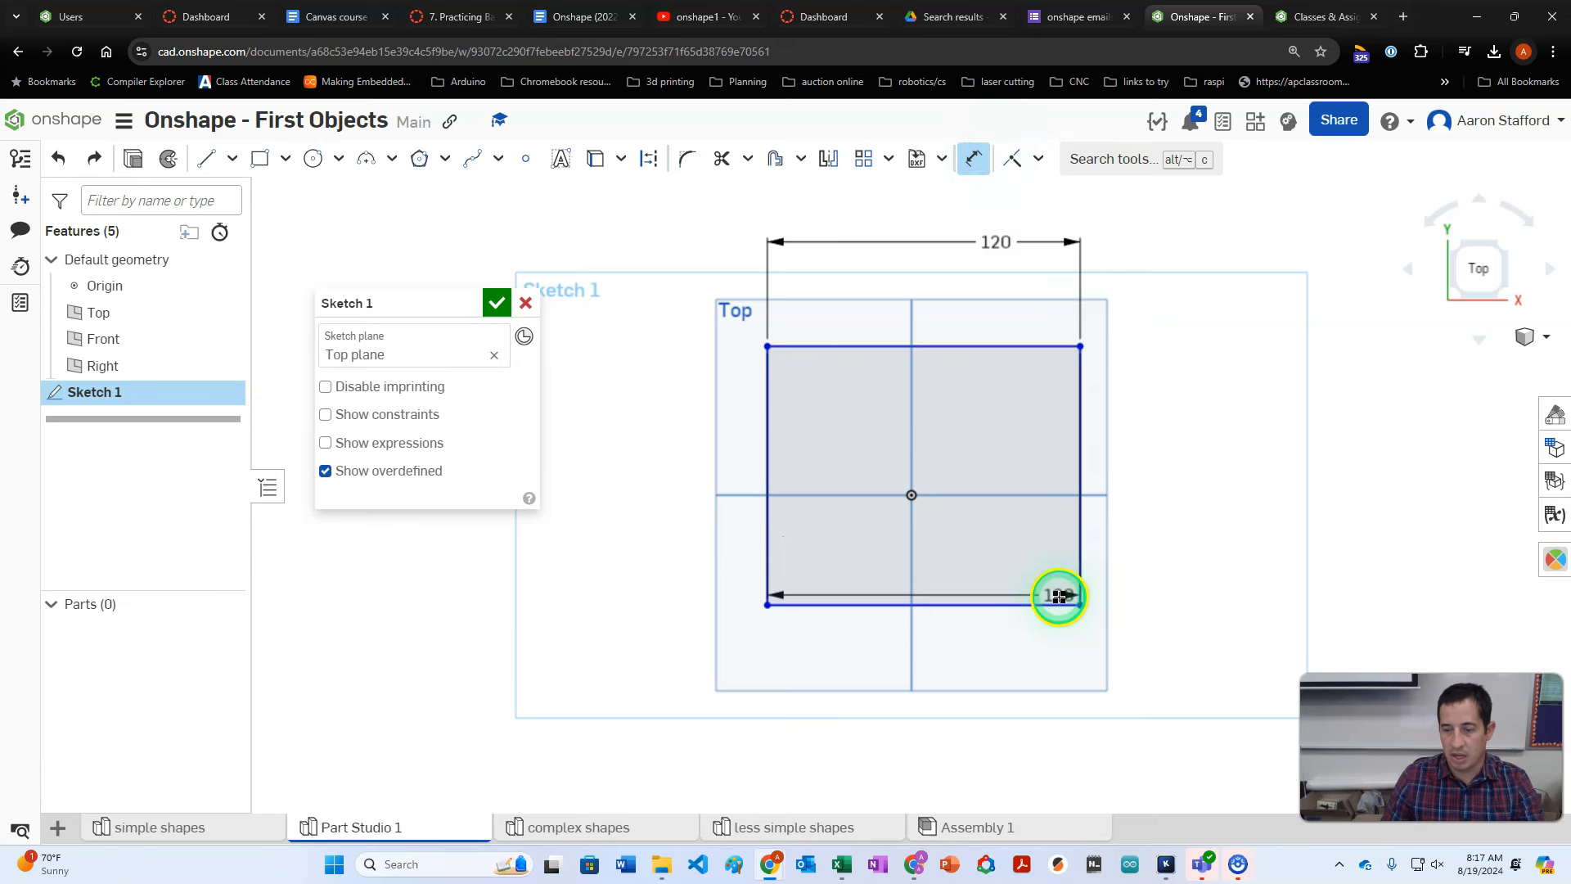
pyautogui.click(1057, 604)
pyautogui.click(1157, 489)
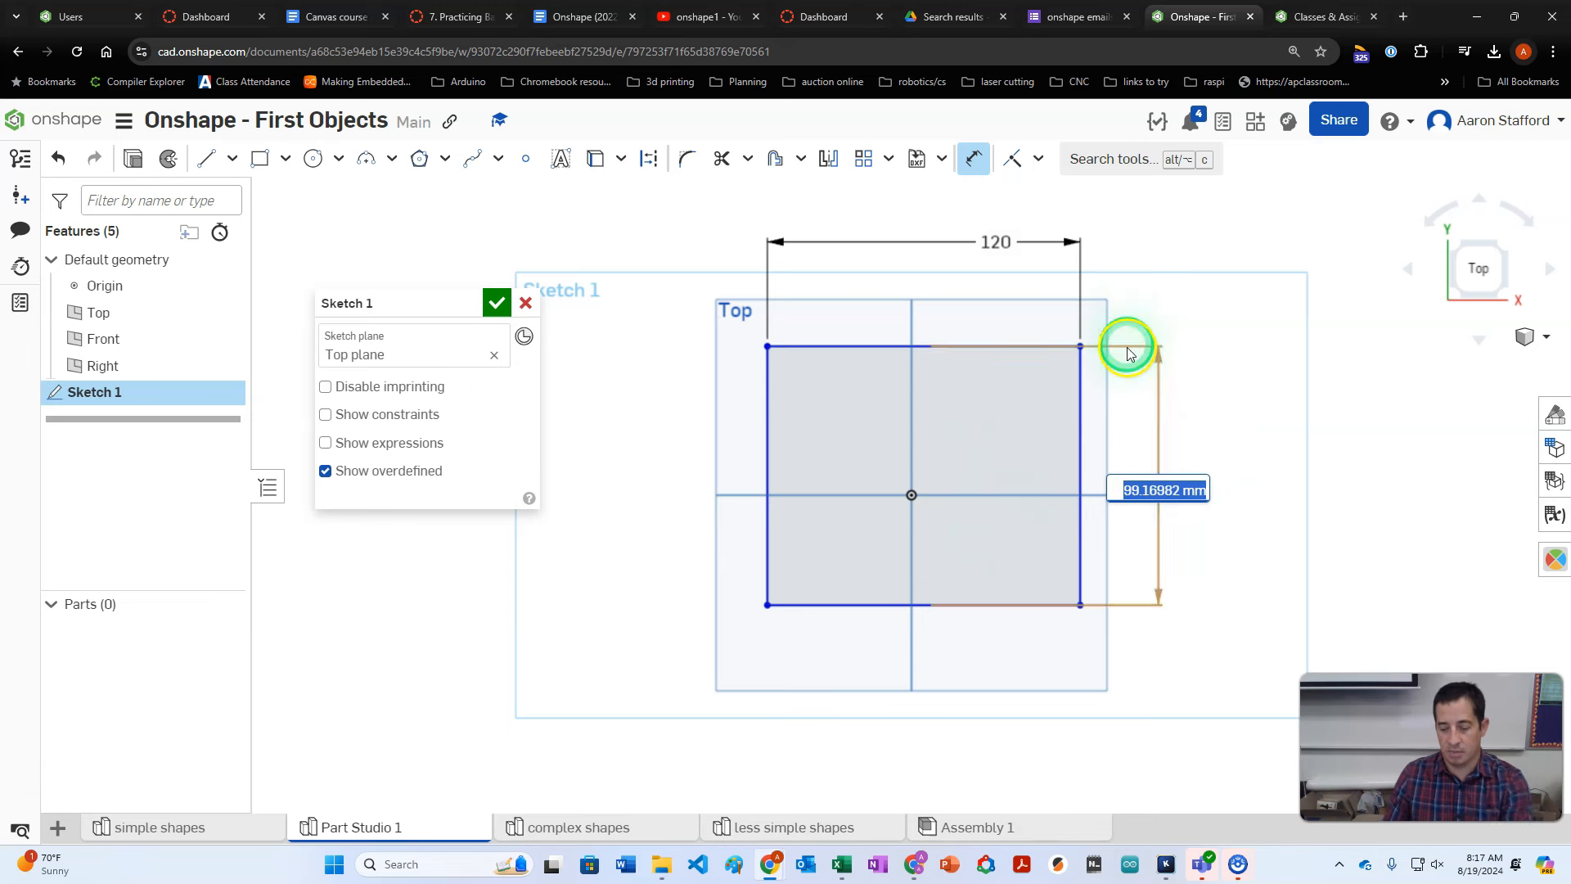
pyautogui.press('Return')
# Move the rectangle's lower-left corner onto the origin
pyautogui.moveTo(768, 604); pyautogui.dragTo(911, 495)
pyautogui.scroll(-3, 1122, 508)
pyautogui.scroll(3, 1192, 474)
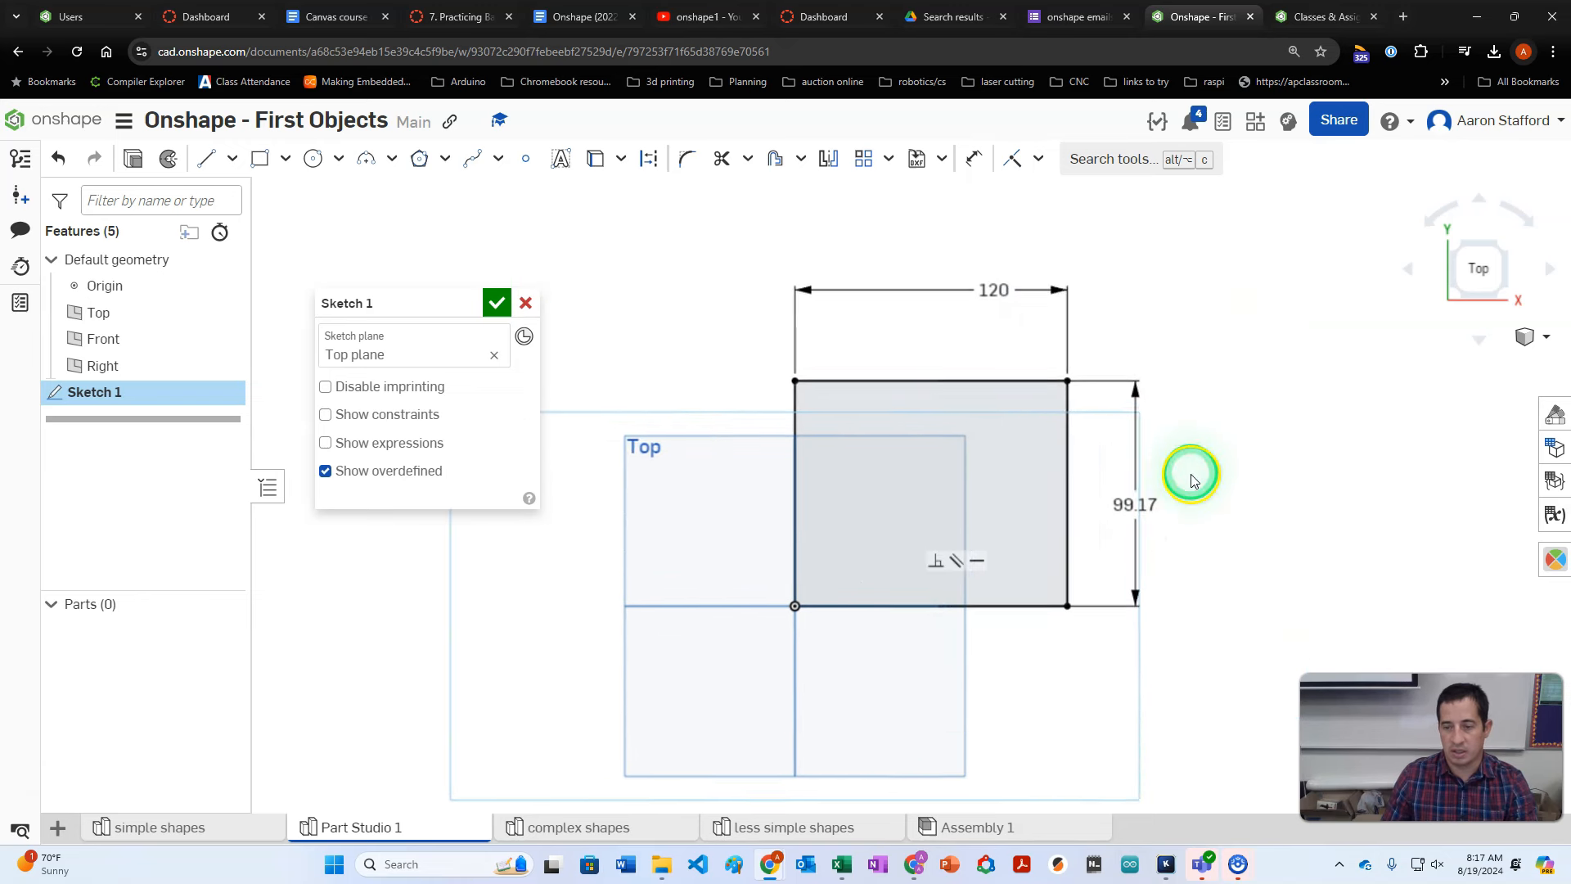
# Delete the rectangle's height and width dimensions
pyautogui.press('Delete')
pyautogui.click(974, 262)
pyautogui.press('Delete')
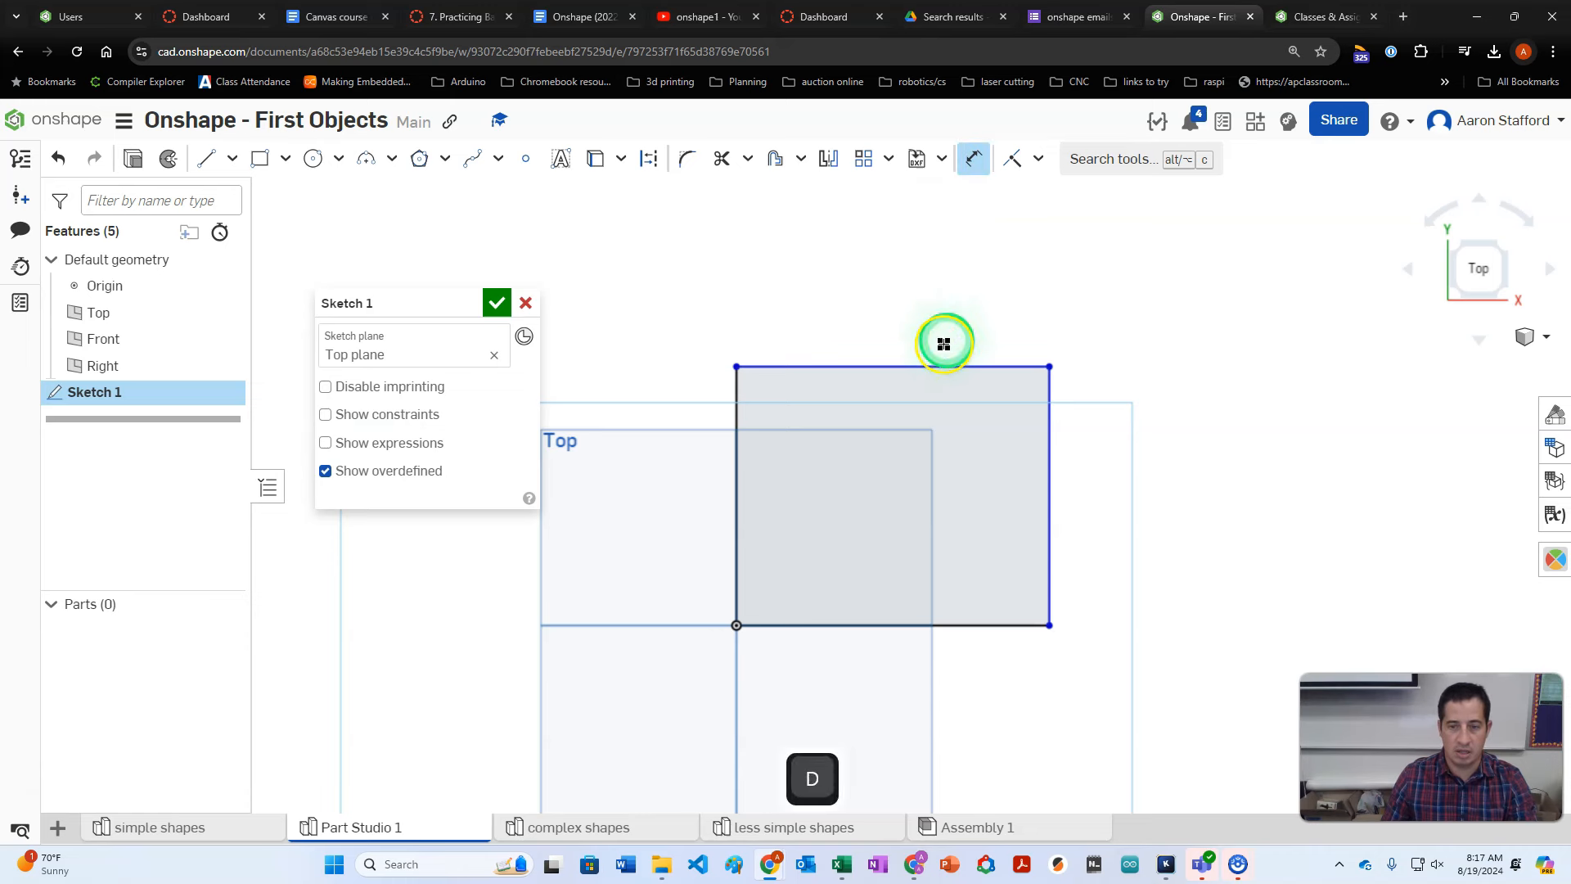
# Dimension the rectangle 120 mm wide and 100 mm high, and show the sketch's constraints
pyautogui.click(929, 366)
pyautogui.click(924, 294)
pyautogui.click(1047, 456)
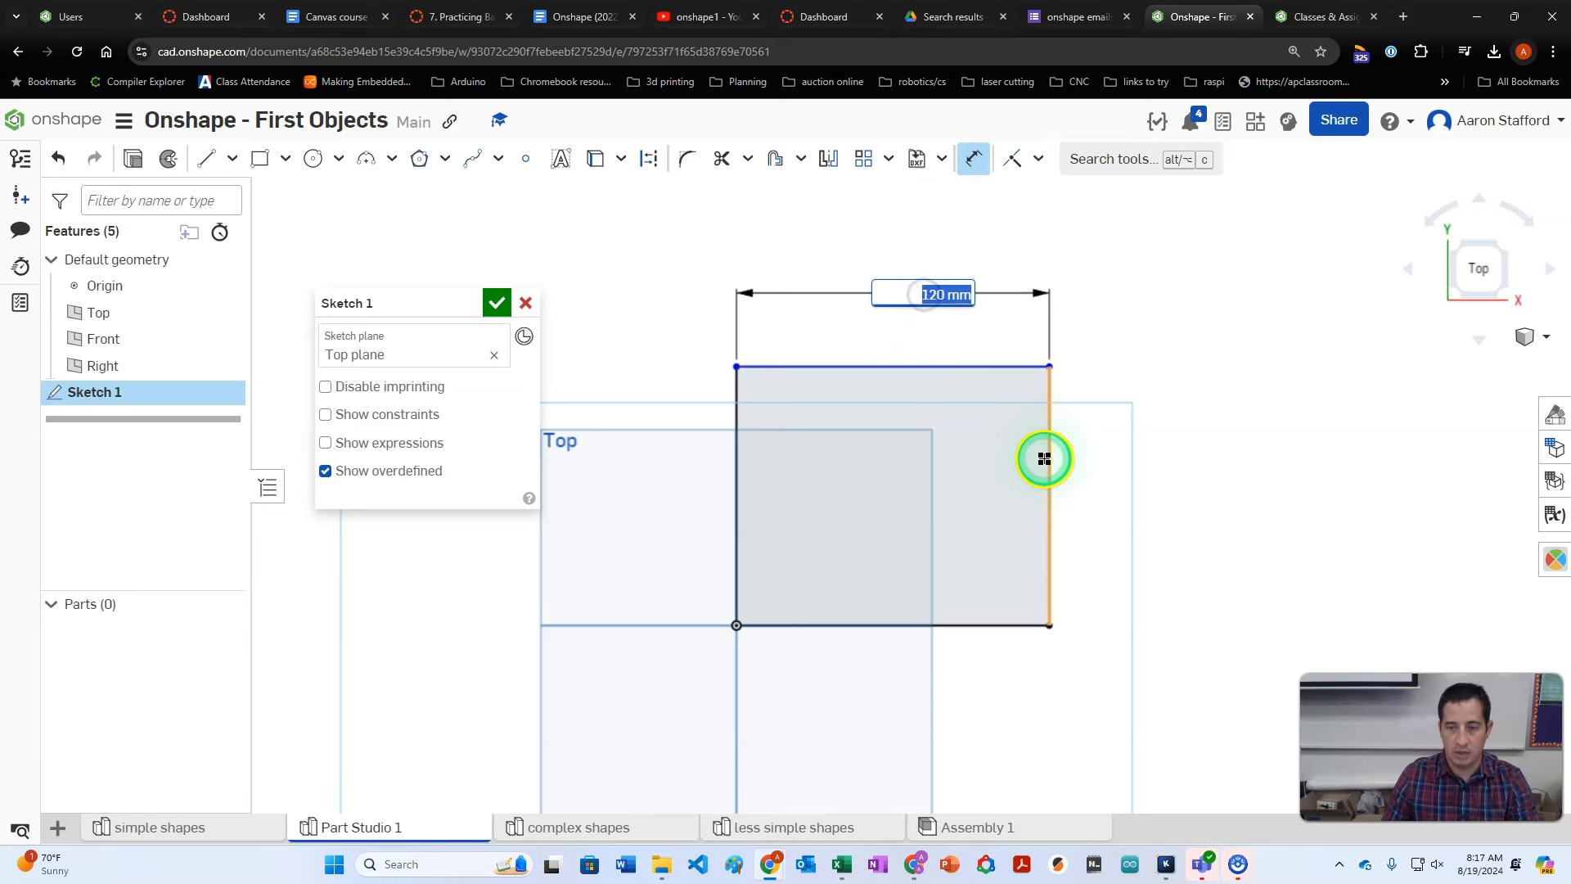
pyautogui.click(1113, 458)
pyautogui.write('100')
pyautogui.press('Return')
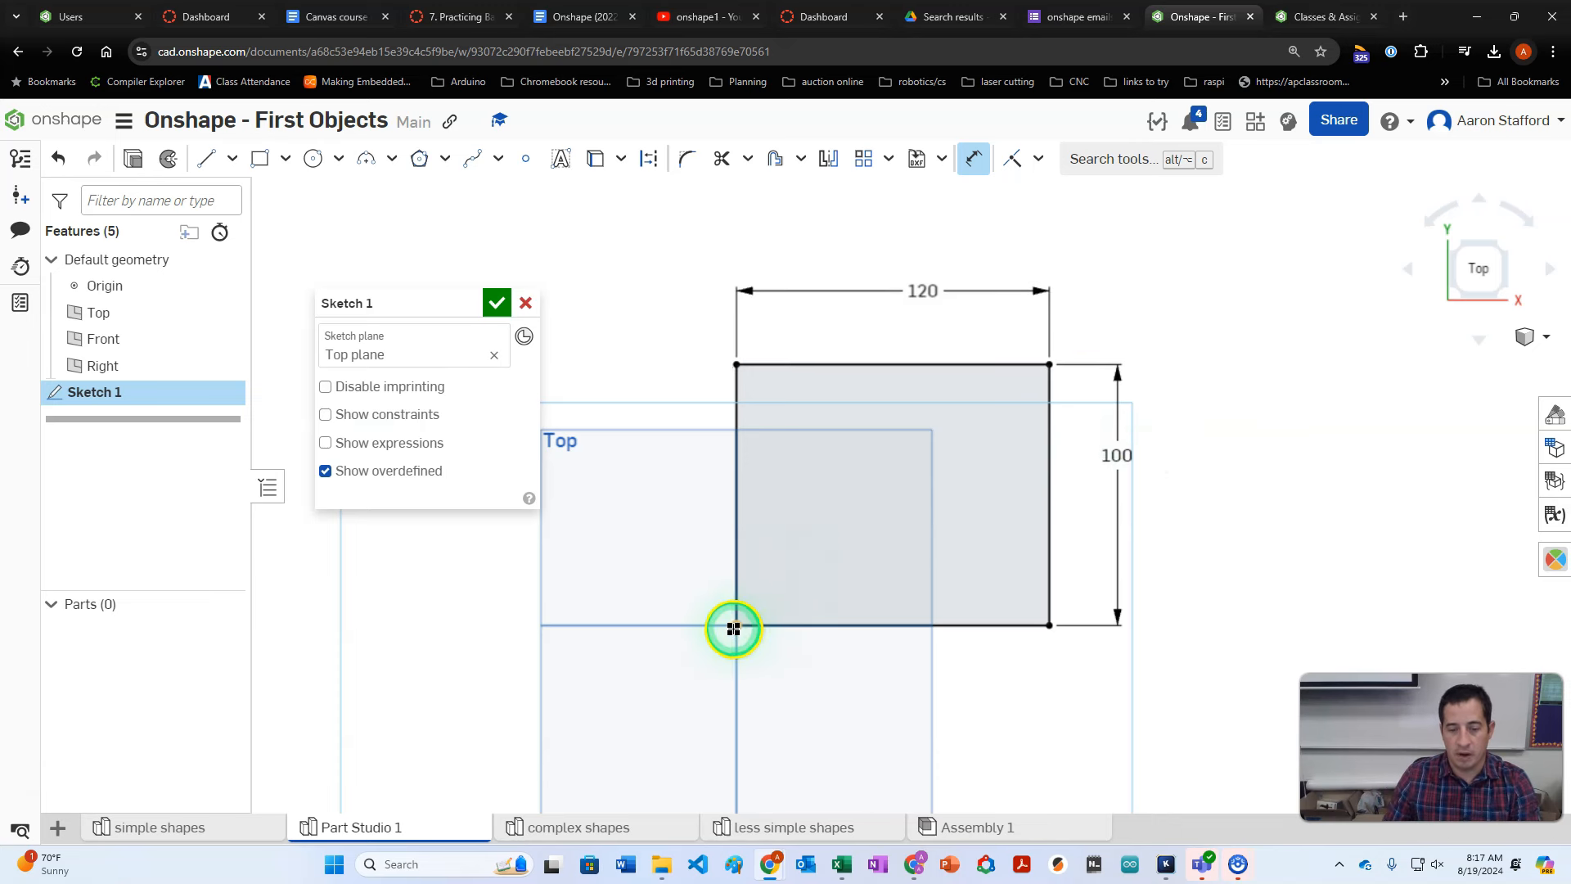
pyautogui.click(391, 421)
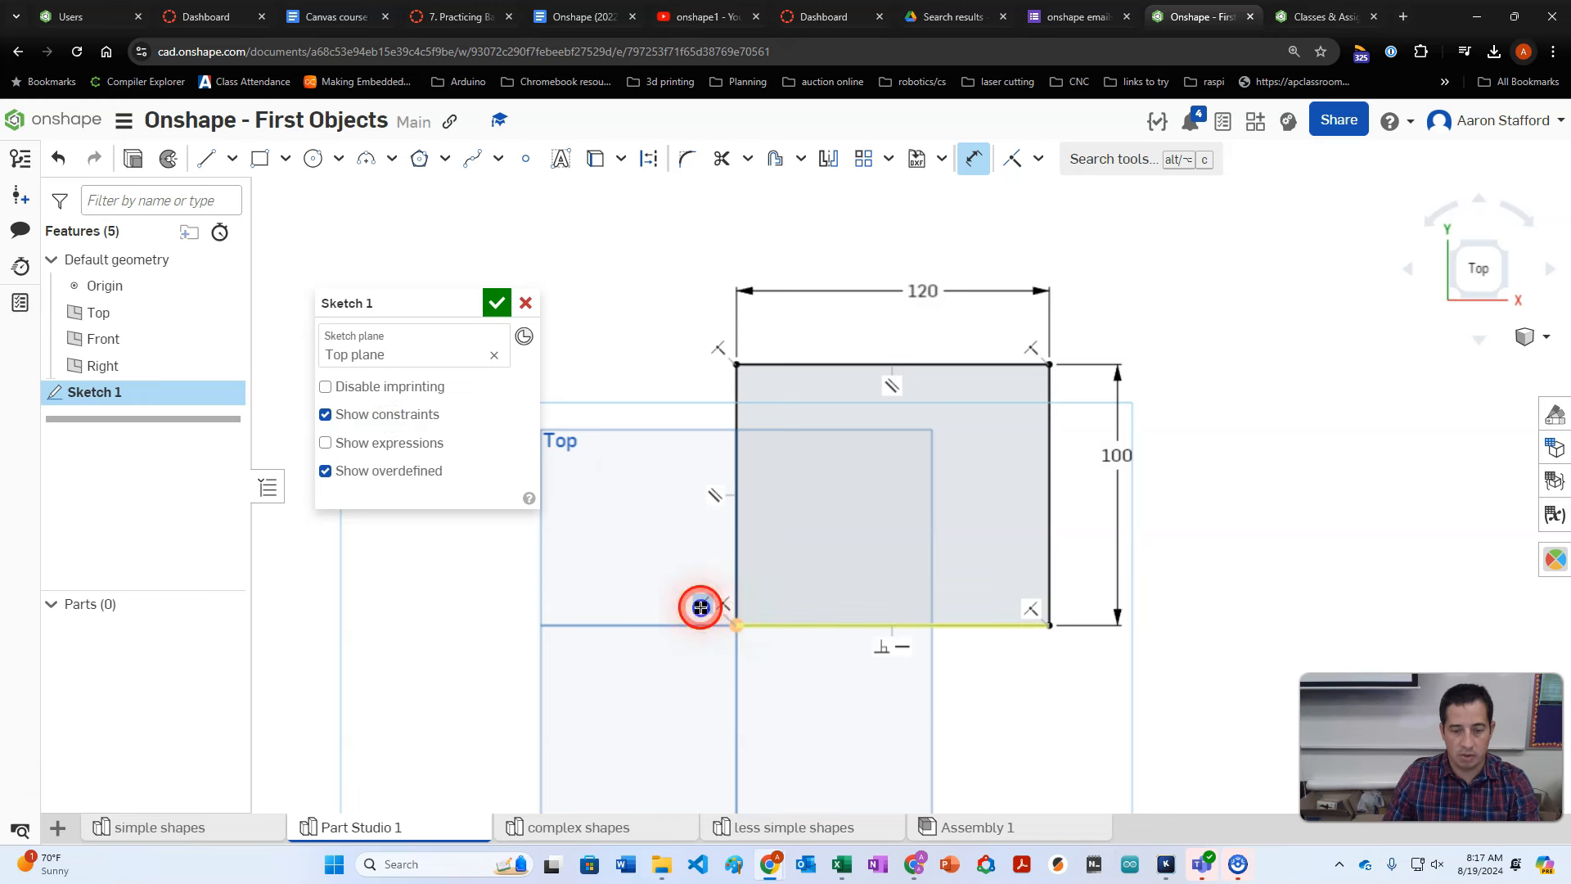
# Delete the coincident constraint that holds the rectangle's lower-left corner on the origin
pyautogui.click(700, 607)
pyautogui.press('Delete')
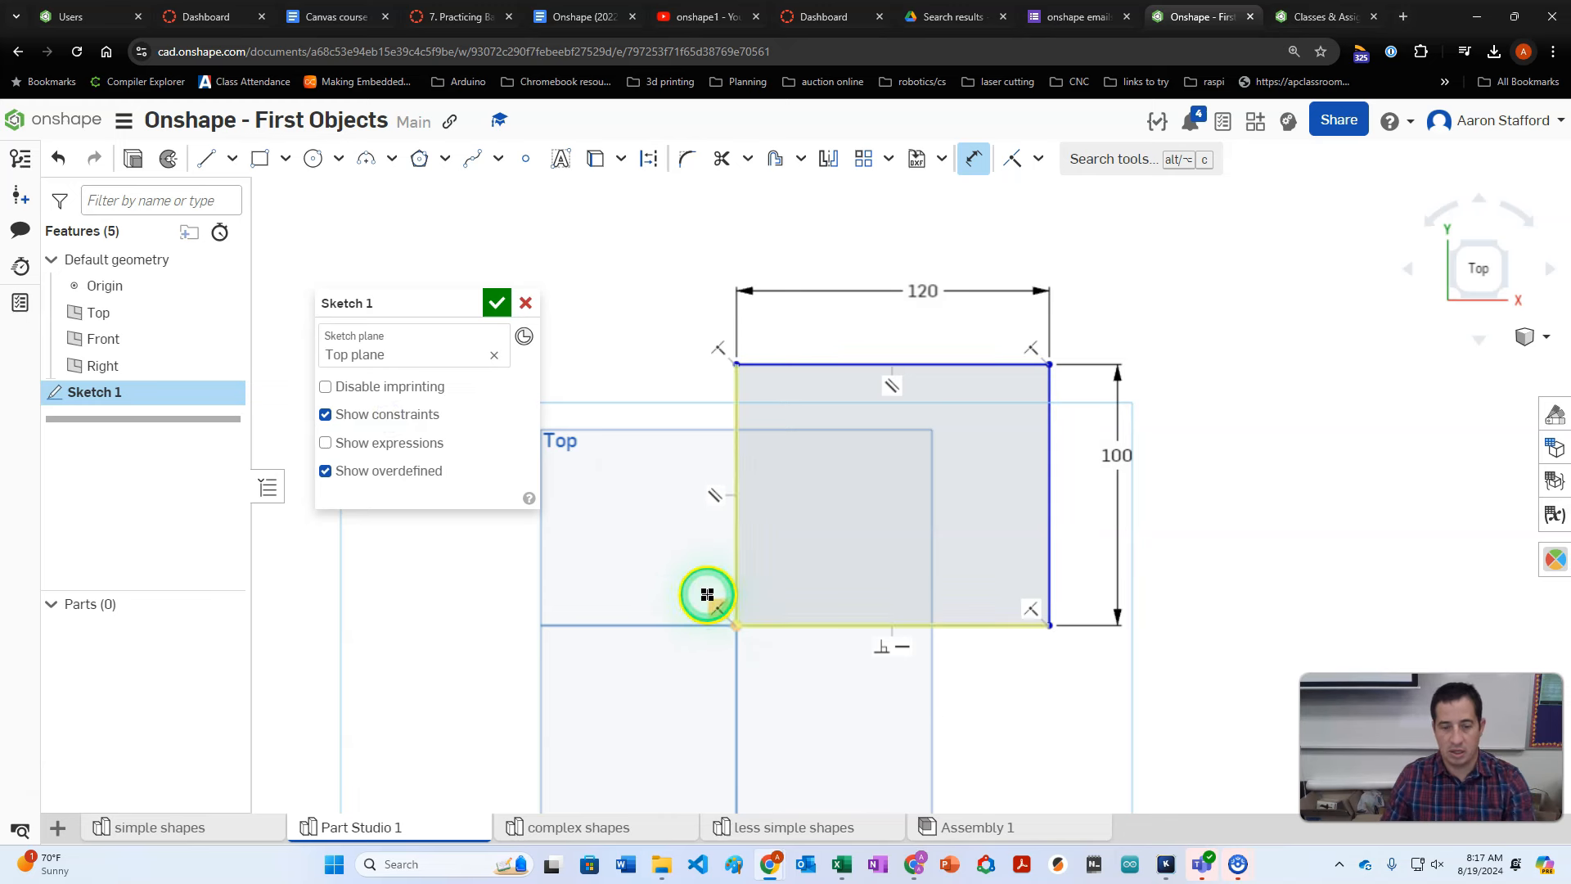
pyautogui.press('Escape')
# Pull the rectangle off the origin and snap its lower-left corner back onto it, and hide the sketch constraints
pyautogui.moveTo(742, 374); pyautogui.dragTo(707, 402)
pyautogui.moveTo(708, 661); pyautogui.dragTo(736, 625)
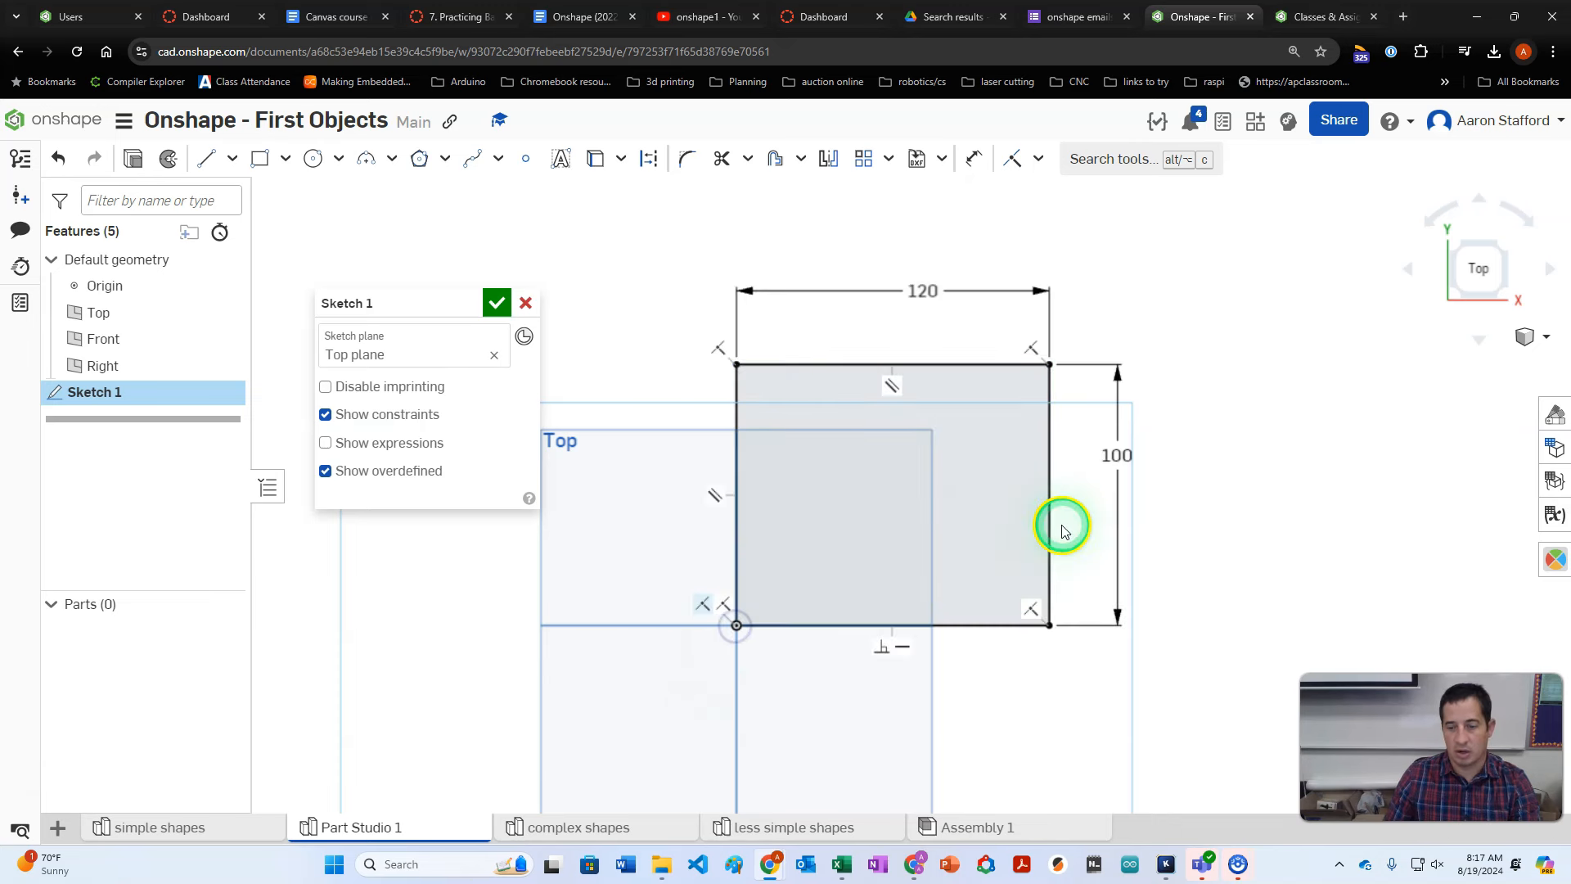
pyautogui.click(327, 413)
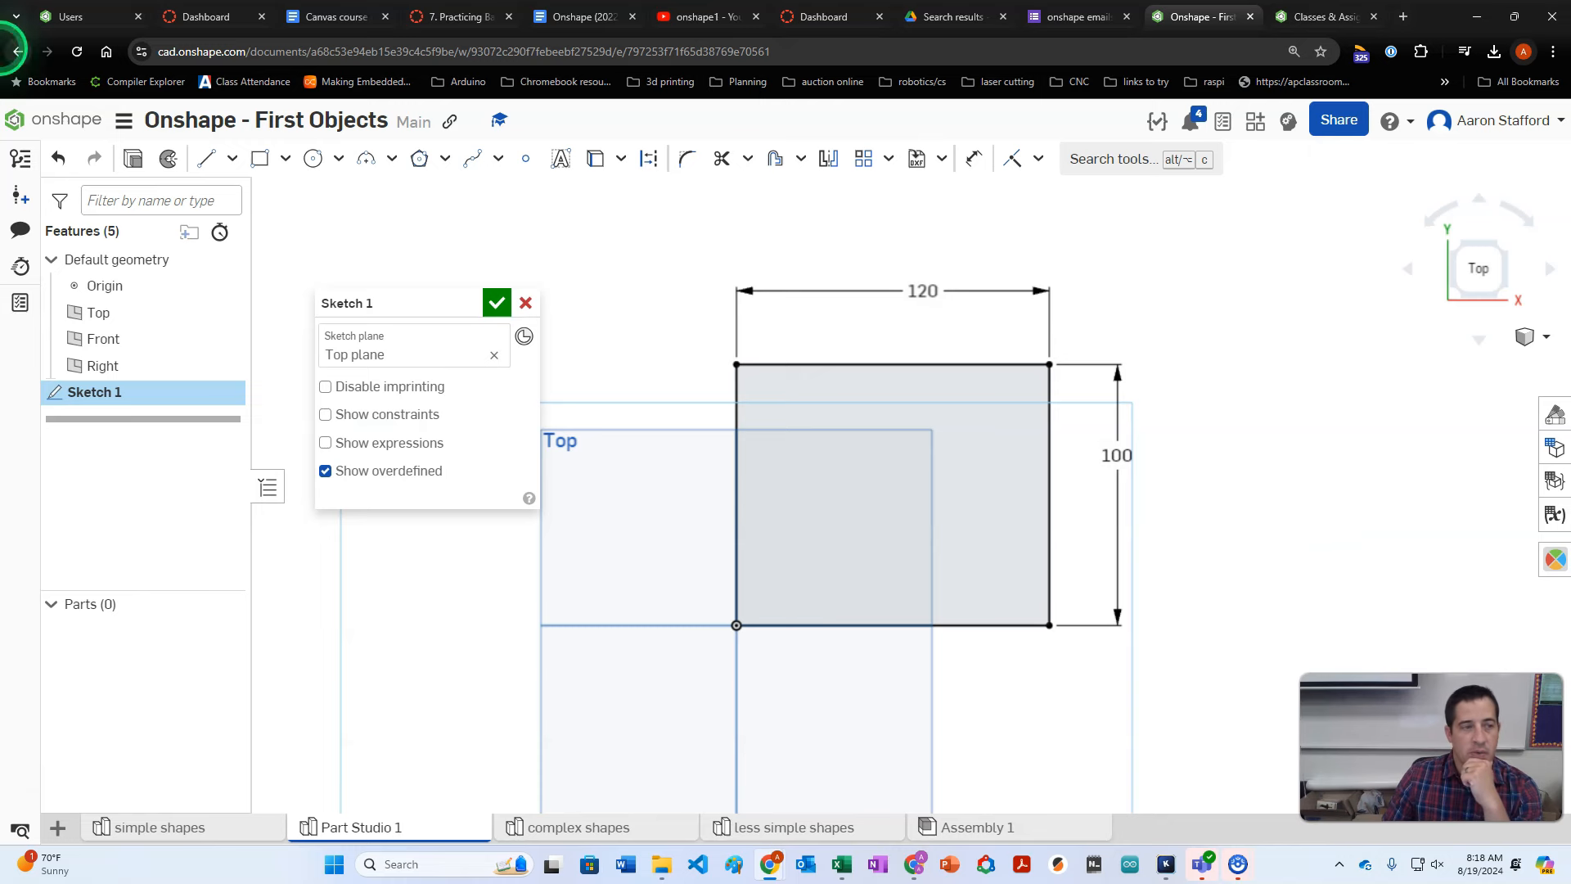
# Extrude the rectangle into a new solid block about as deep as the rectangle is wide
pyautogui.click(131, 160)
pyautogui.scroll(-3, 651, 405)
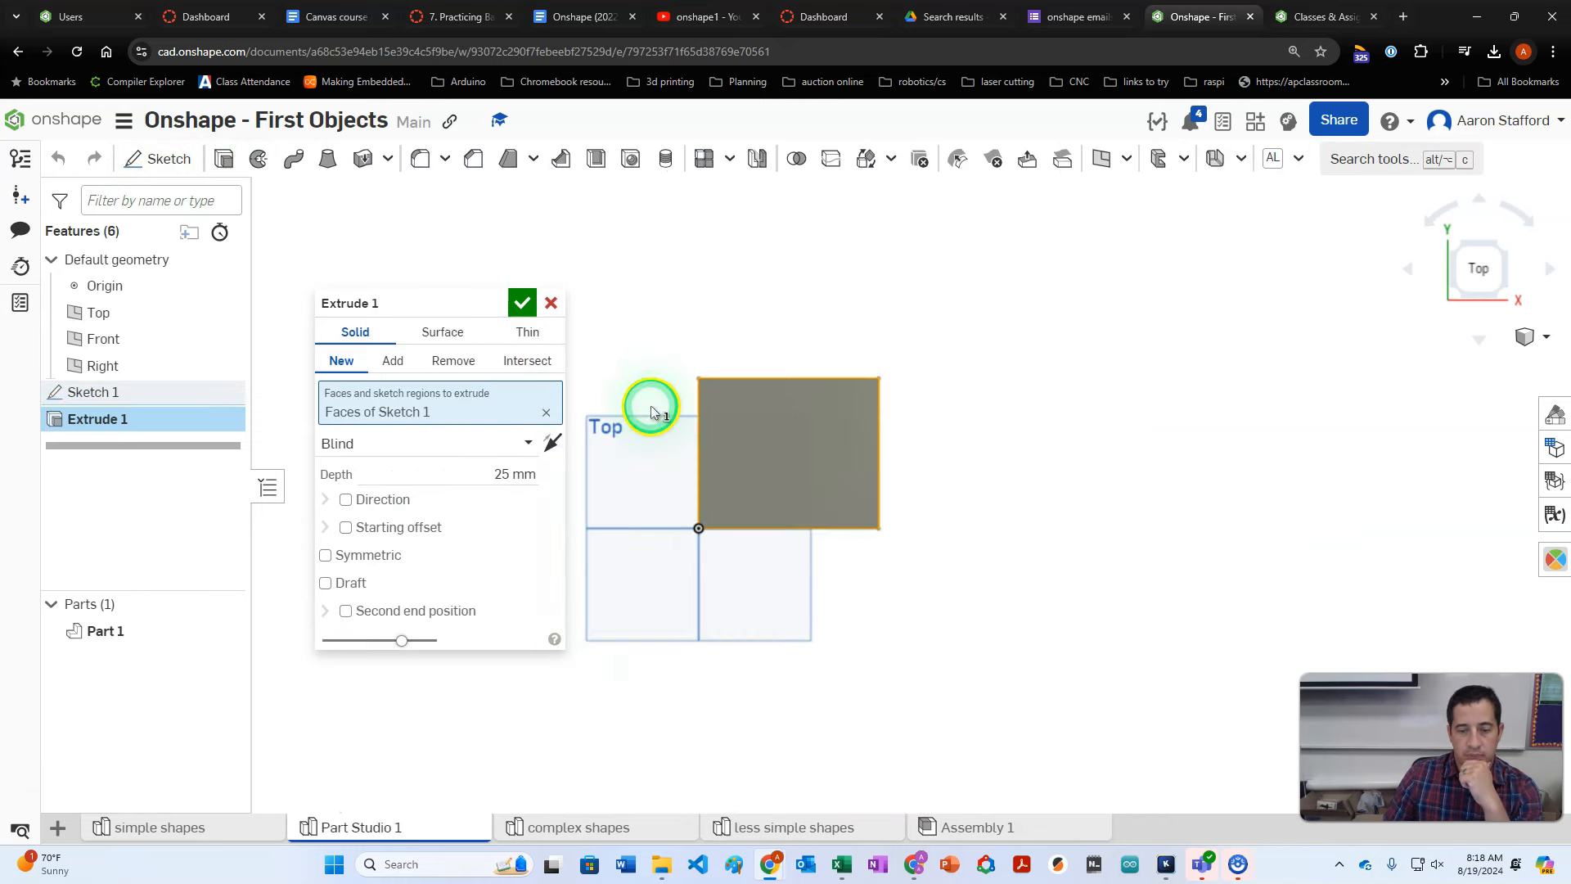
pyautogui.moveTo(650, 405); pyautogui.dragTo(709, 451, button='right')
pyautogui.moveTo(836, 477); pyautogui.dragTo(1017, 603)
pyautogui.moveTo(1017, 603); pyautogui.dragTo(1055, 551, button='right')
pyautogui.click(522, 303)
pyautogui.moveTo(786, 233); pyautogui.dragTo(734, 308, button='right')
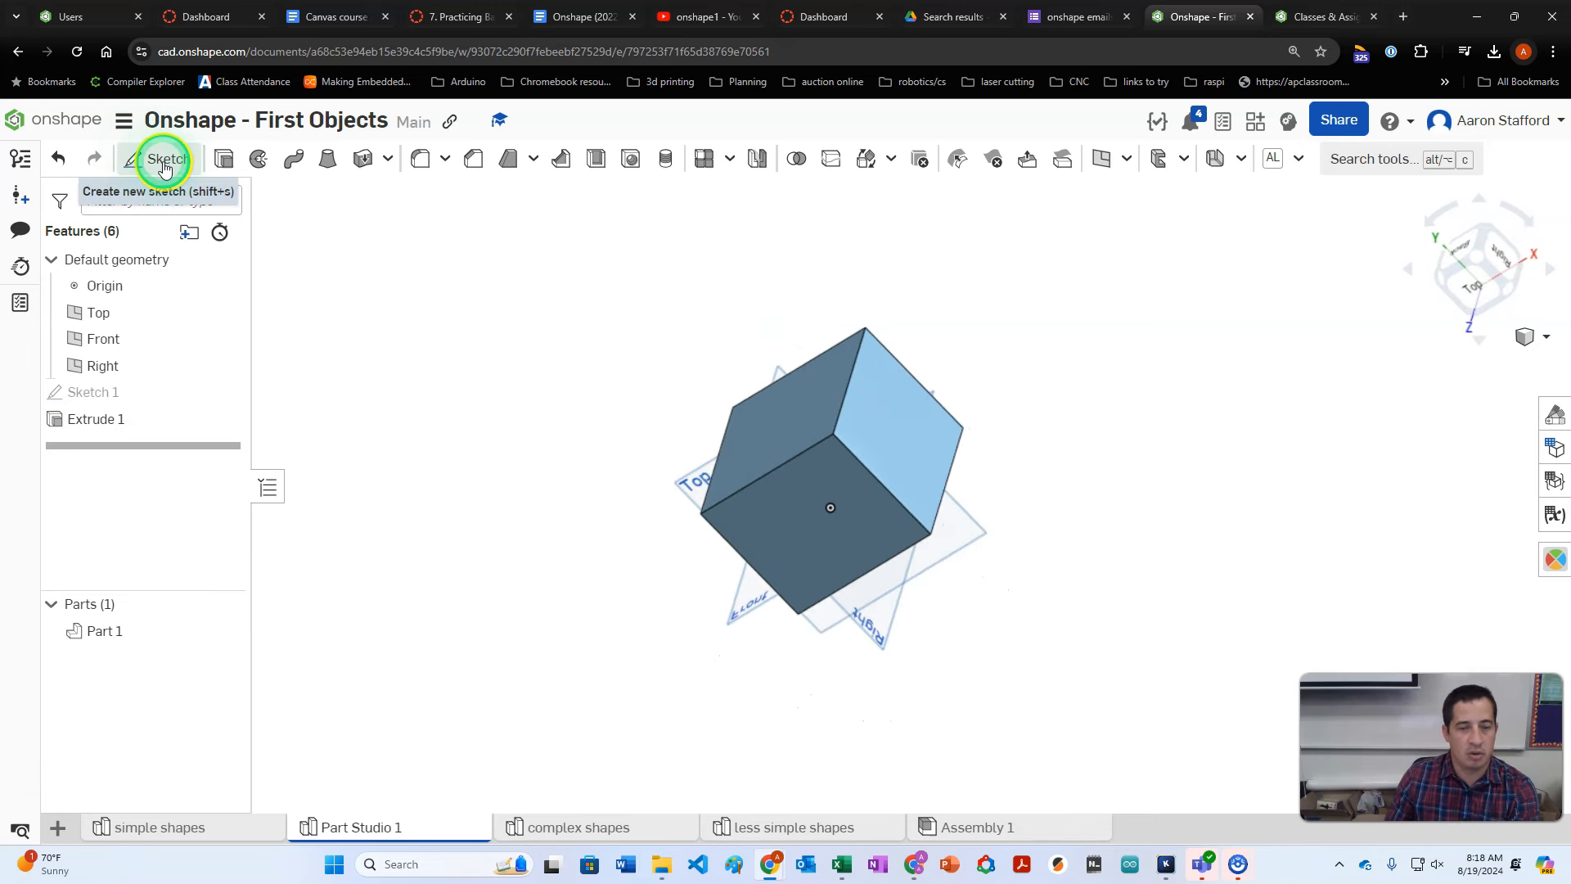
# Check the block's exact volume in its mass and section properties, and close the properties
pyautogui.moveTo(1375, 720); pyautogui.dragTo(1369, 690)
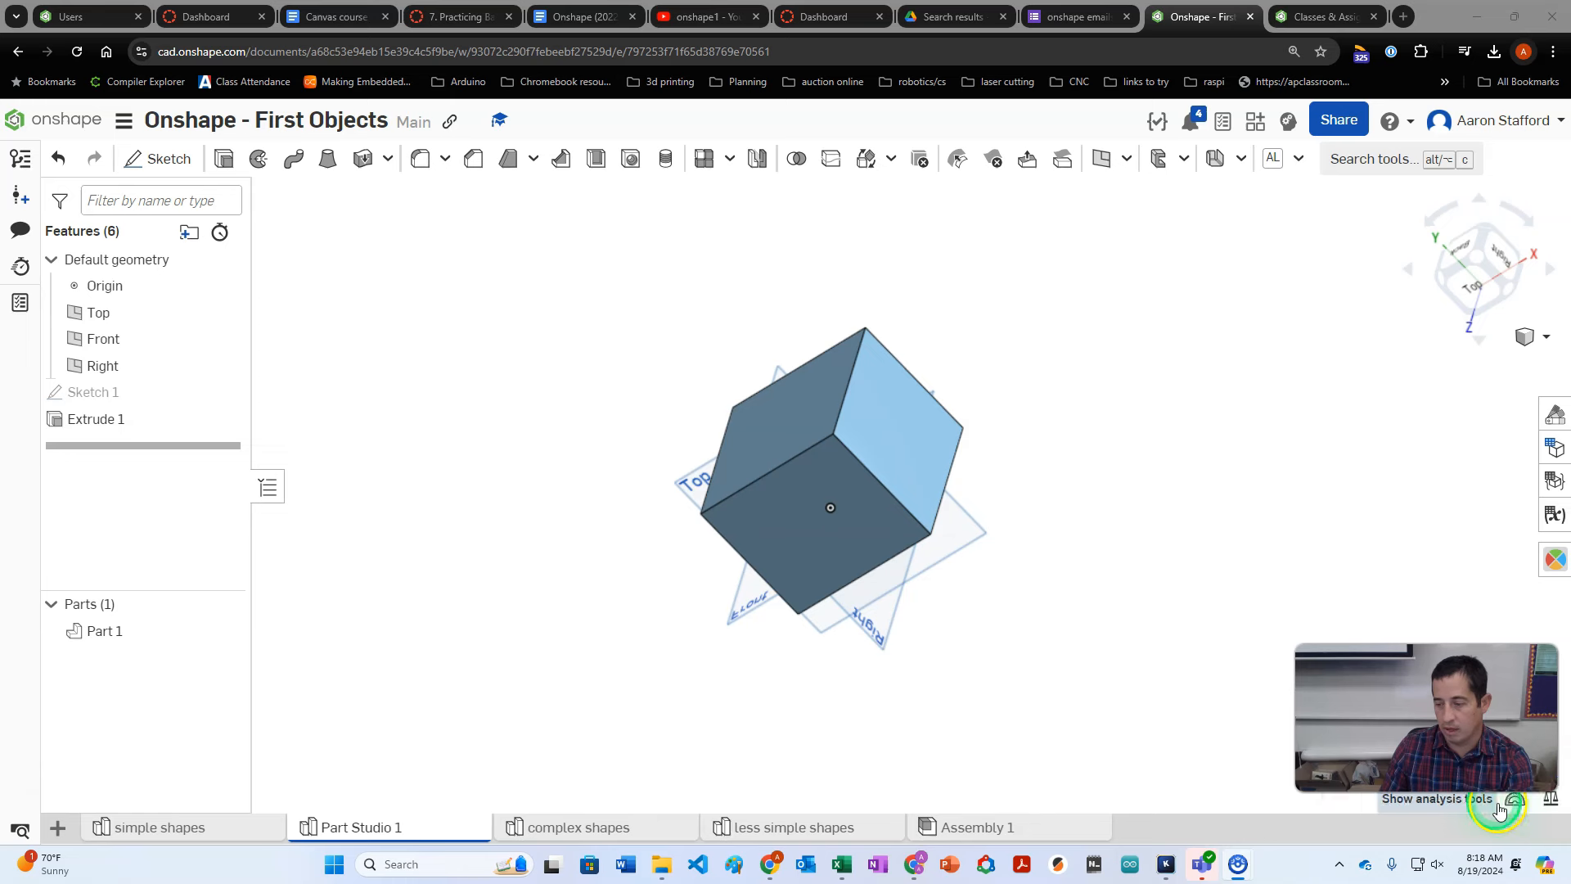
pyautogui.click(1554, 803)
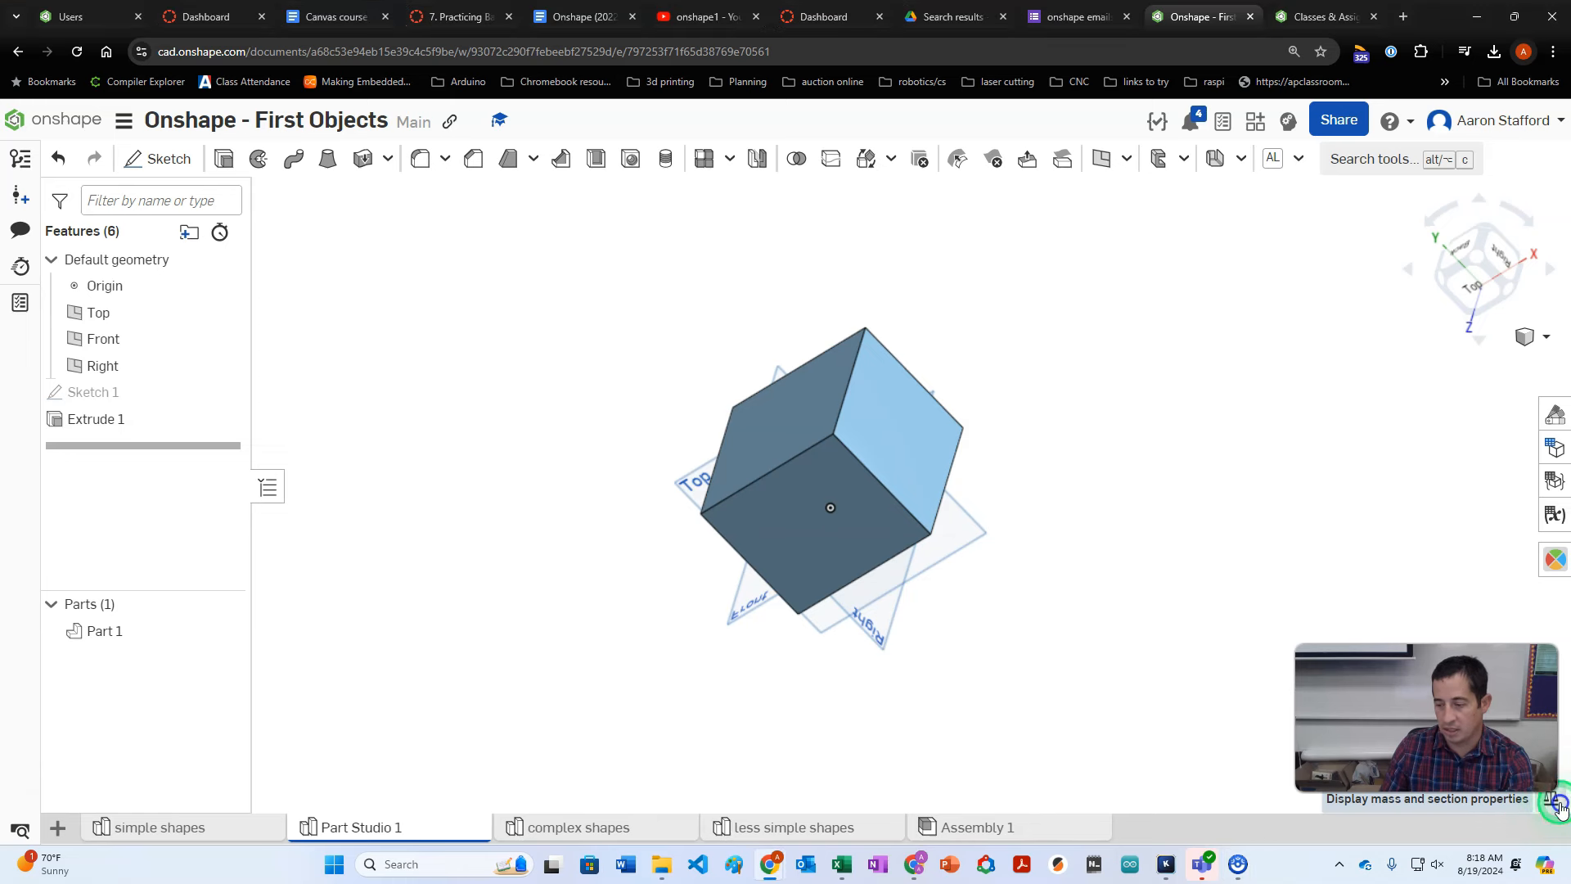
pyautogui.click(883, 432)
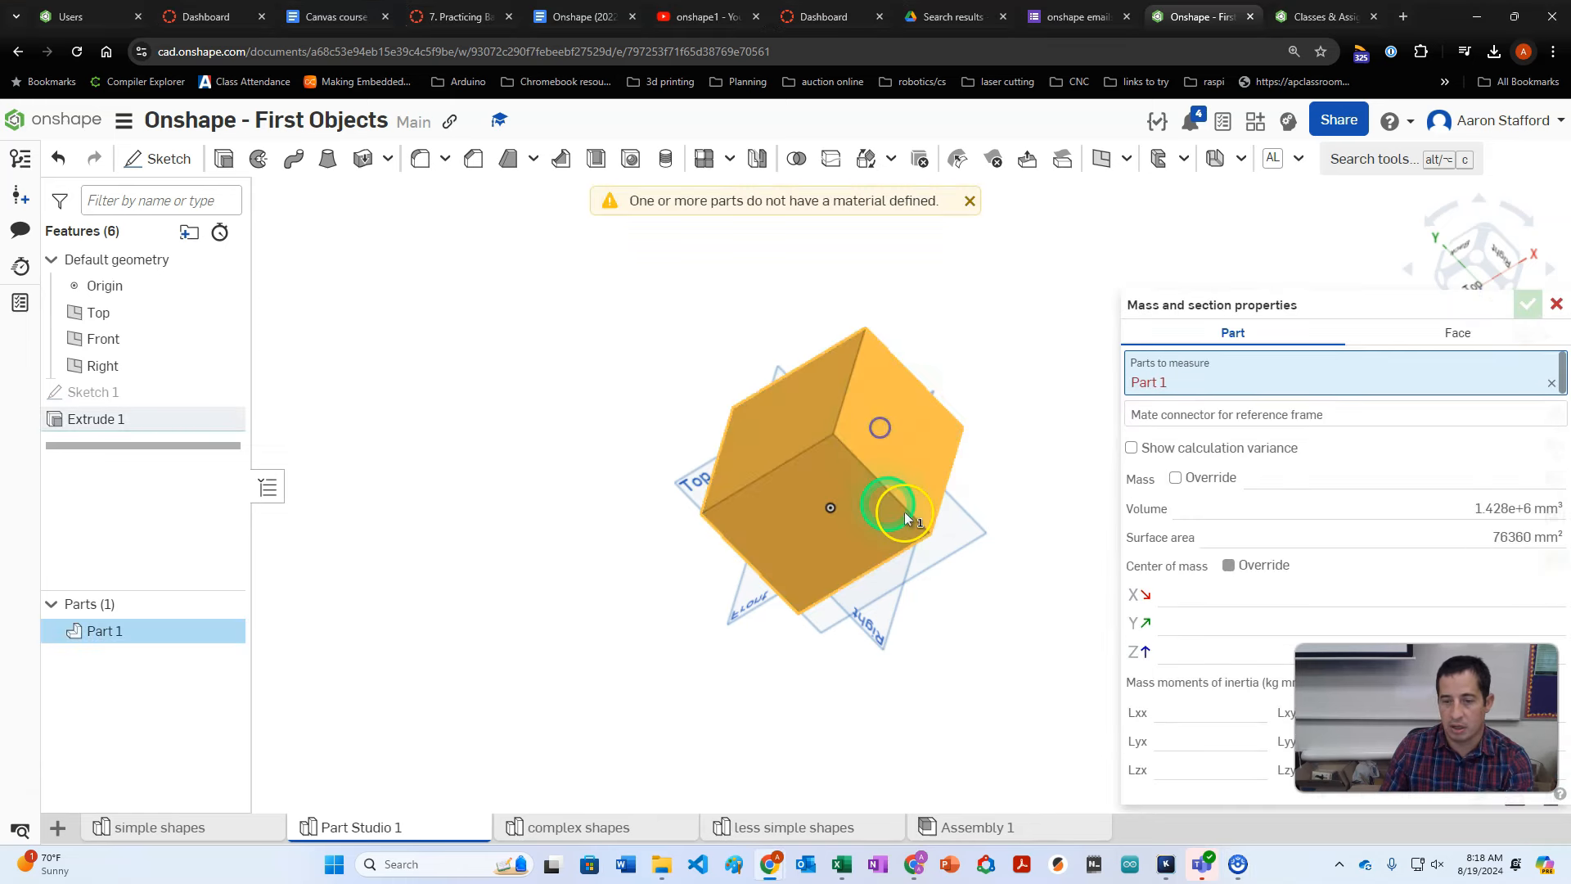
pyautogui.moveTo(1232, 307); pyautogui.dragTo(1043, 211)
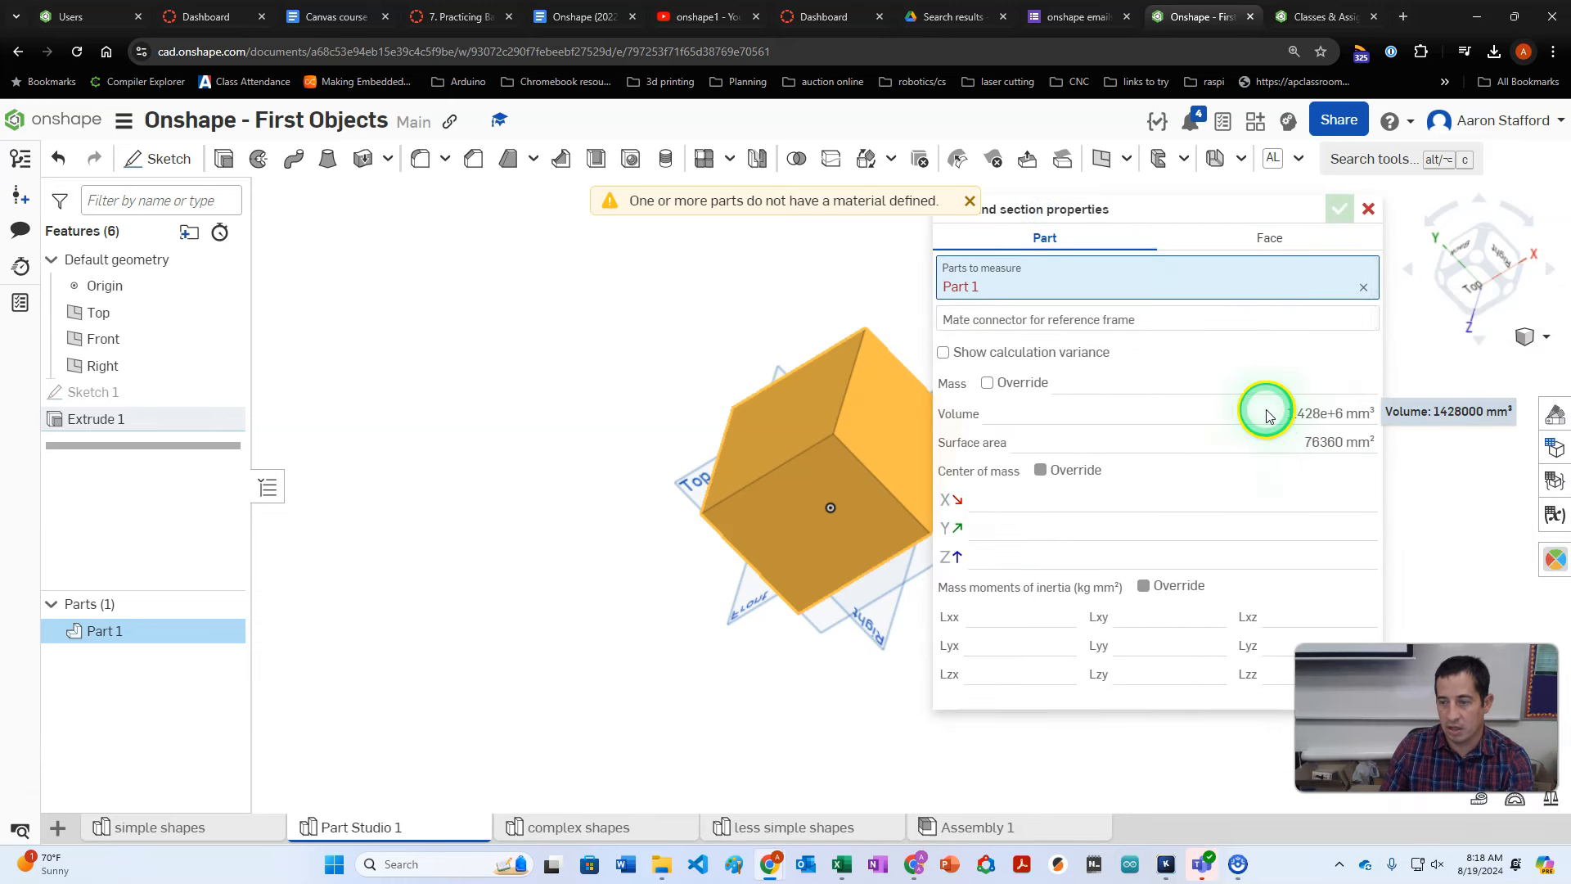
pyautogui.click(1313, 415)
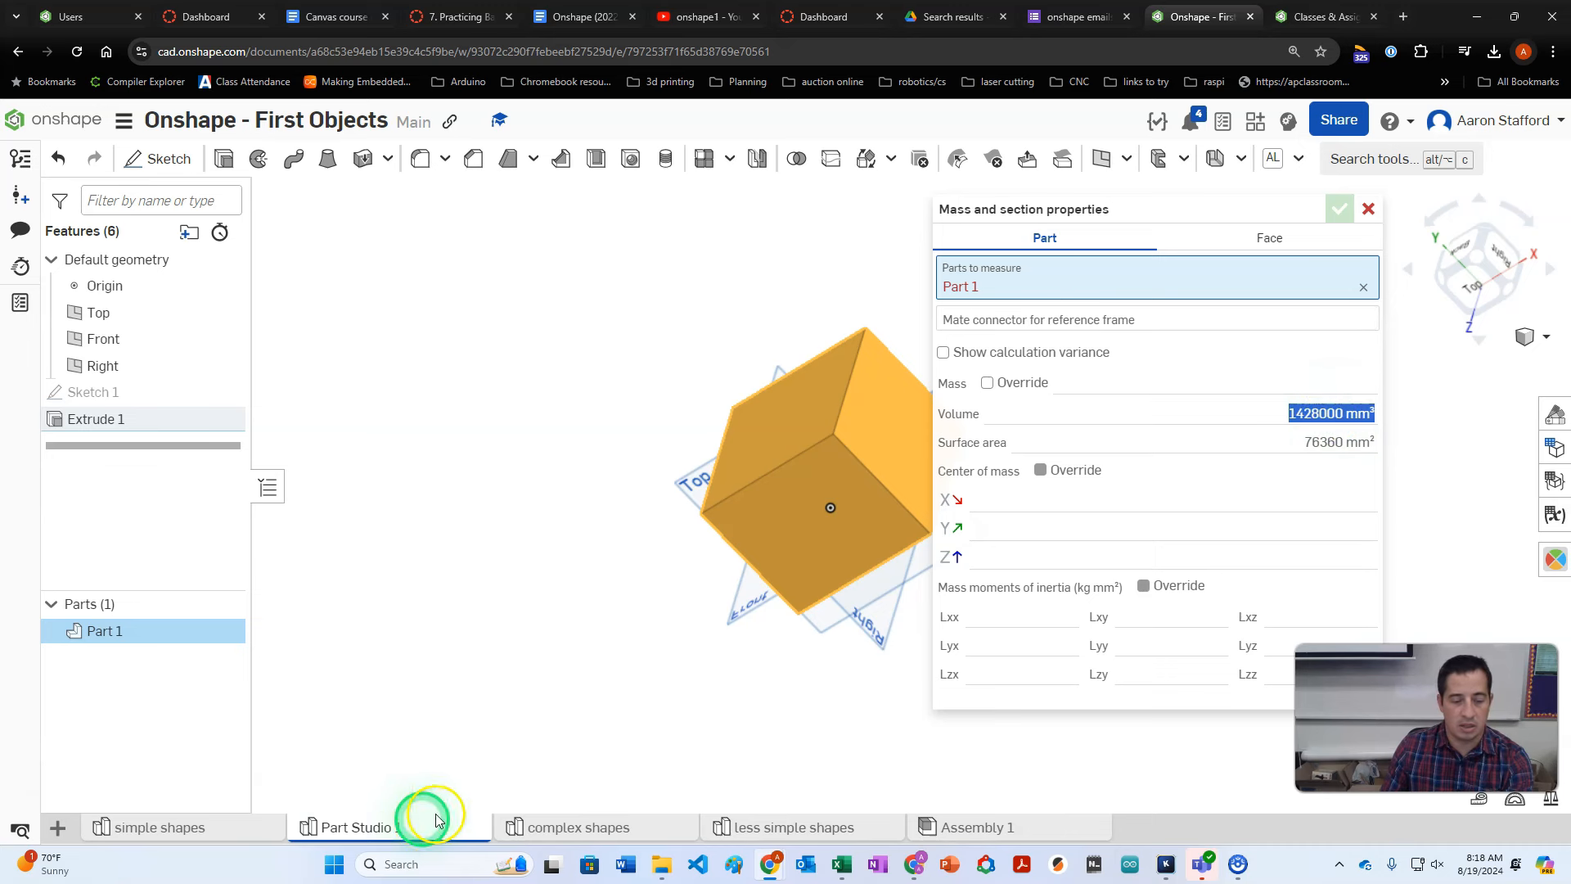
pyautogui.click(1368, 209)
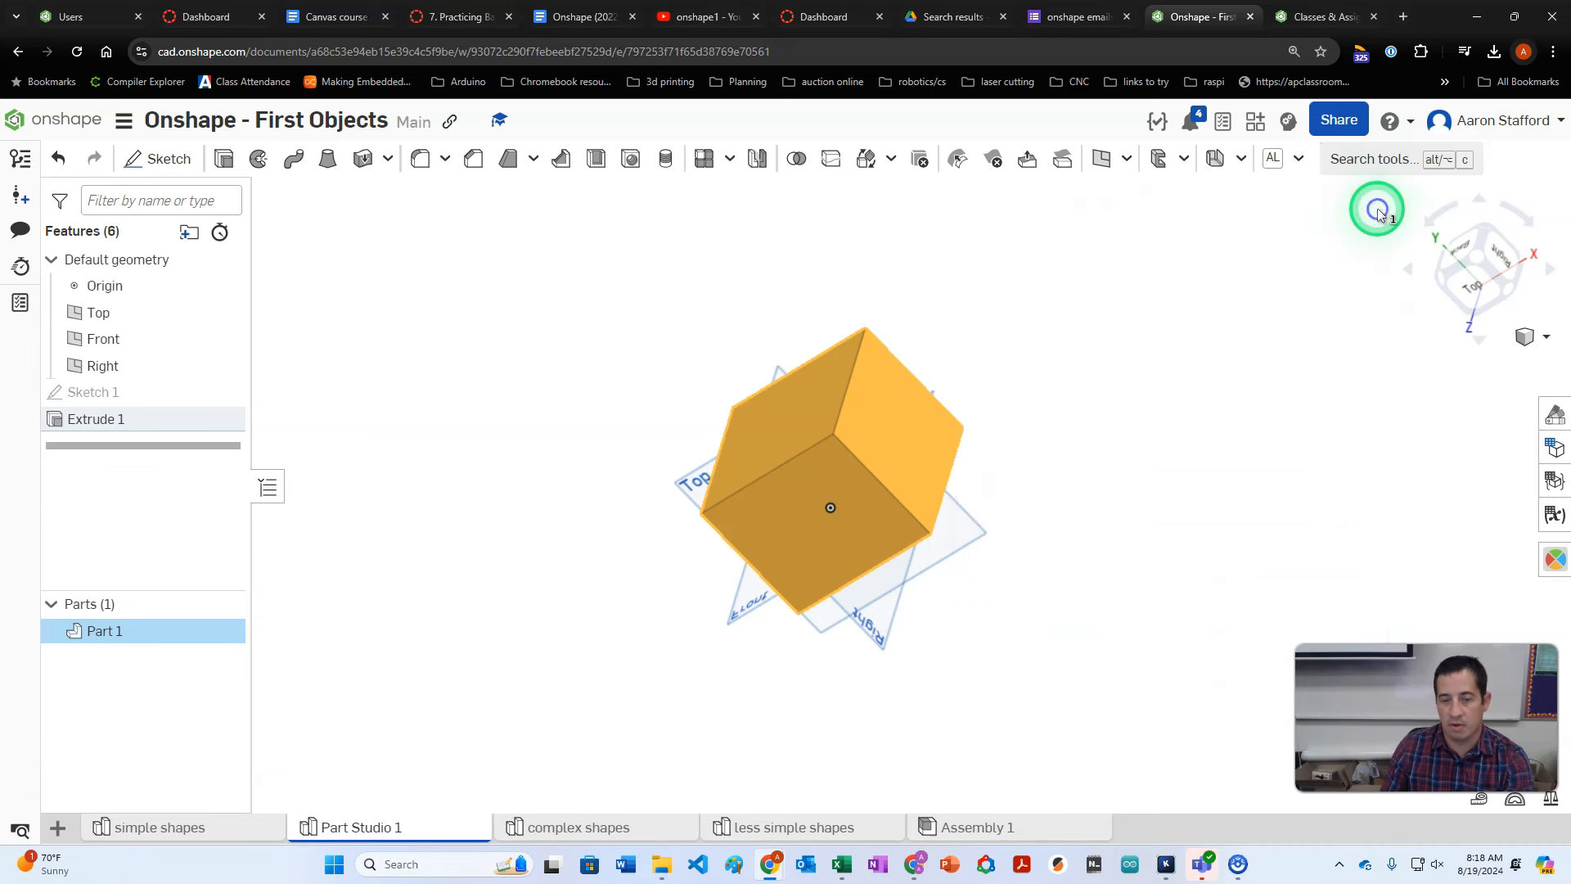
pyautogui.moveTo(517, 343); pyautogui.dragTo(559, 347, button='right')
pyautogui.moveTo(806, 384); pyautogui.dragTo(719, 276, button='right')
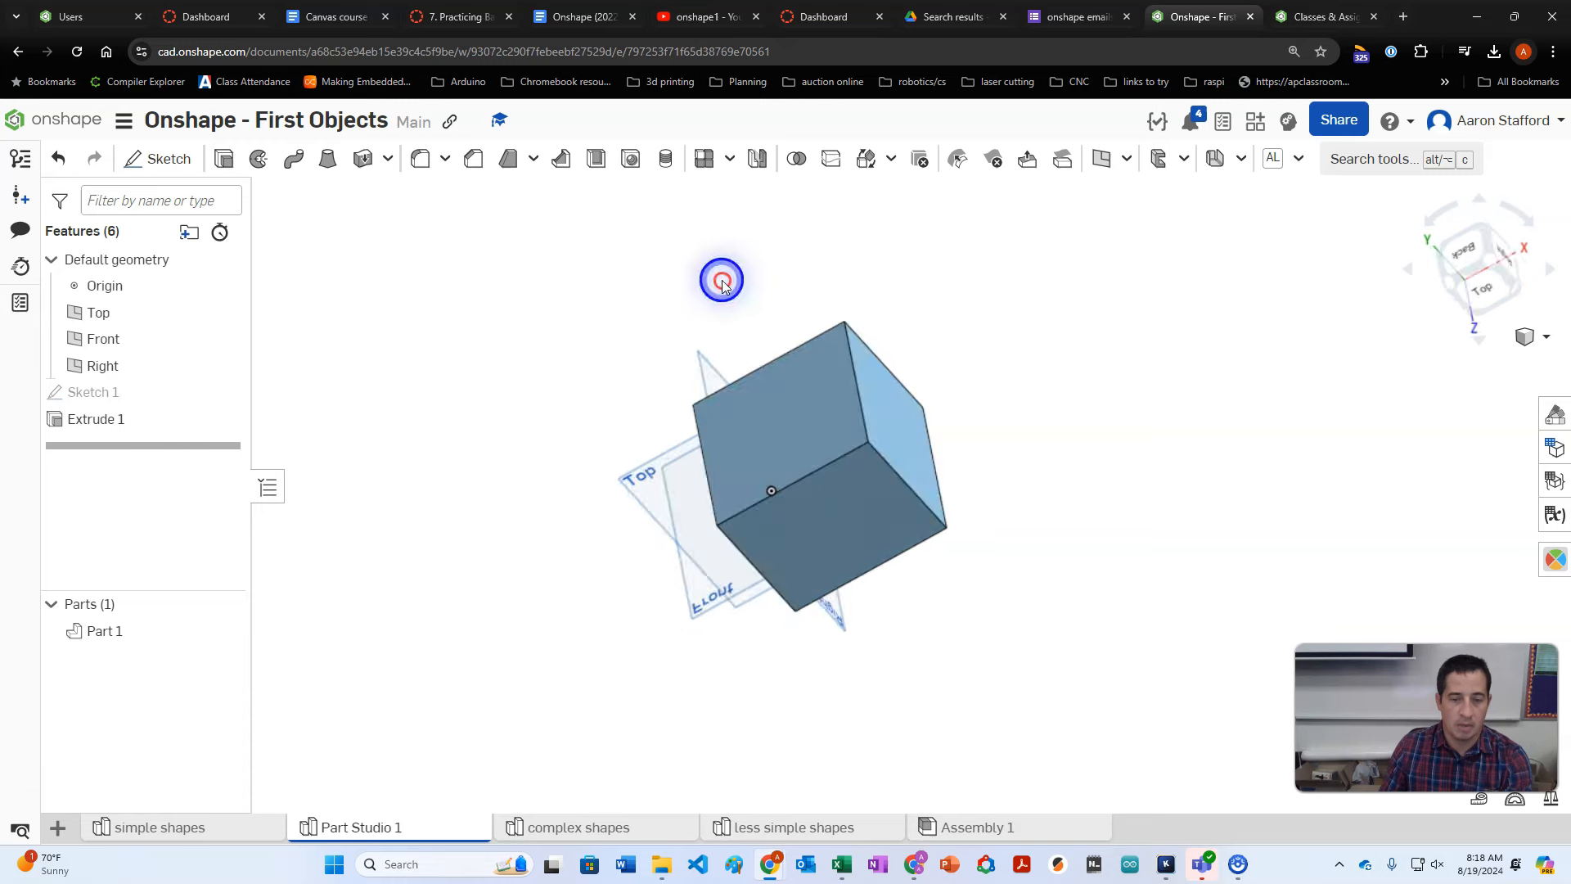
pyautogui.hotkey('shift', 's')
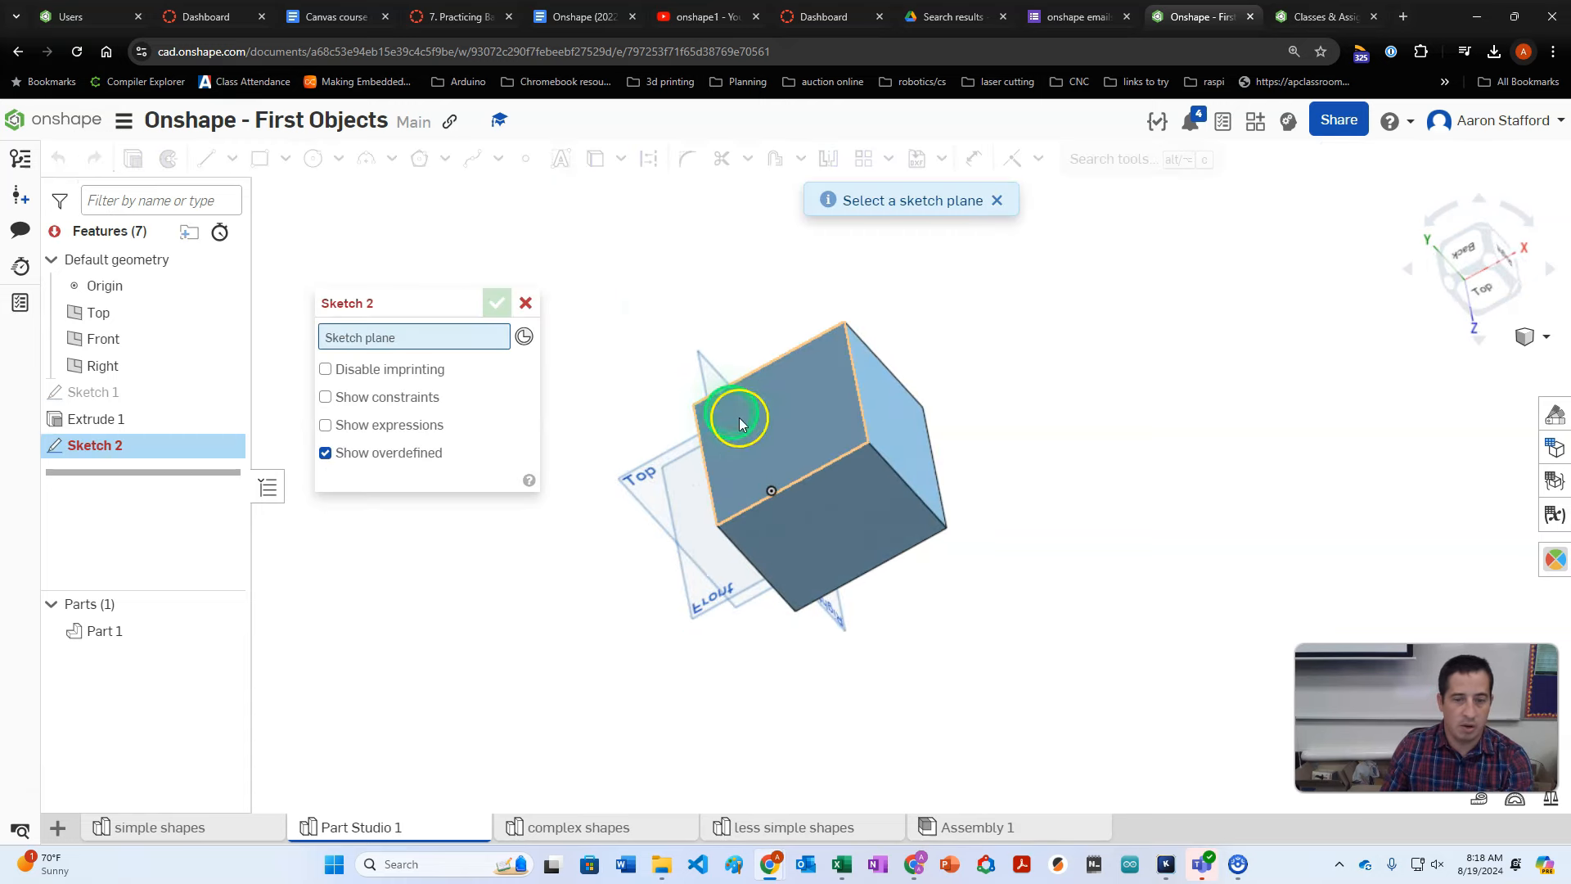
pyautogui.click(761, 422)
pyautogui.press('n')
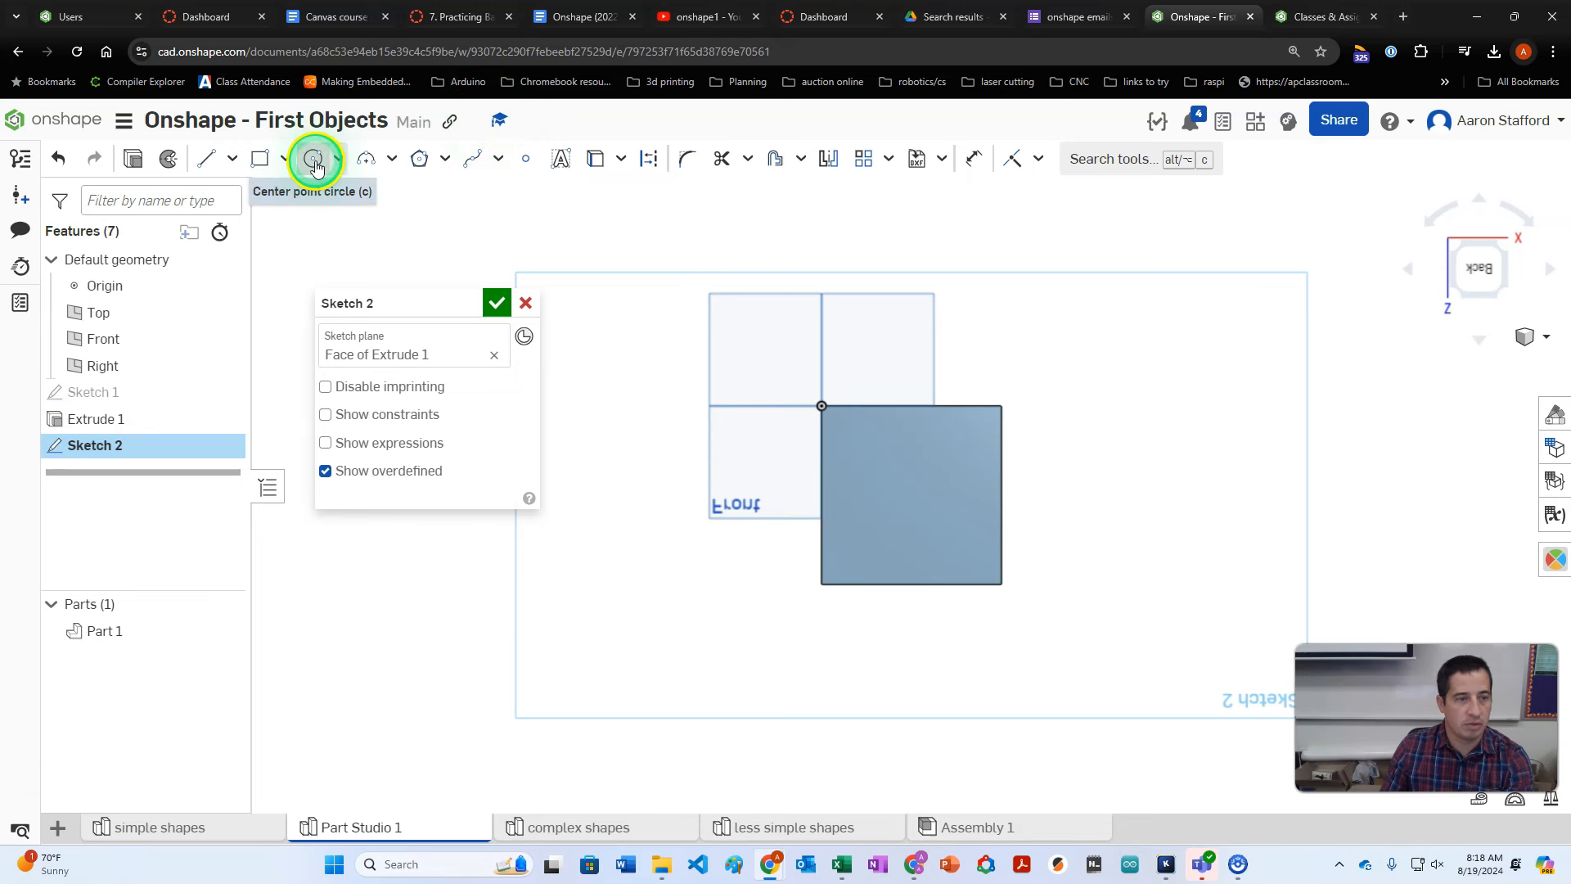
pyautogui.click(526, 302)
pyautogui.moveTo(615, 480); pyautogui.dragTo(610, 444, button='right')
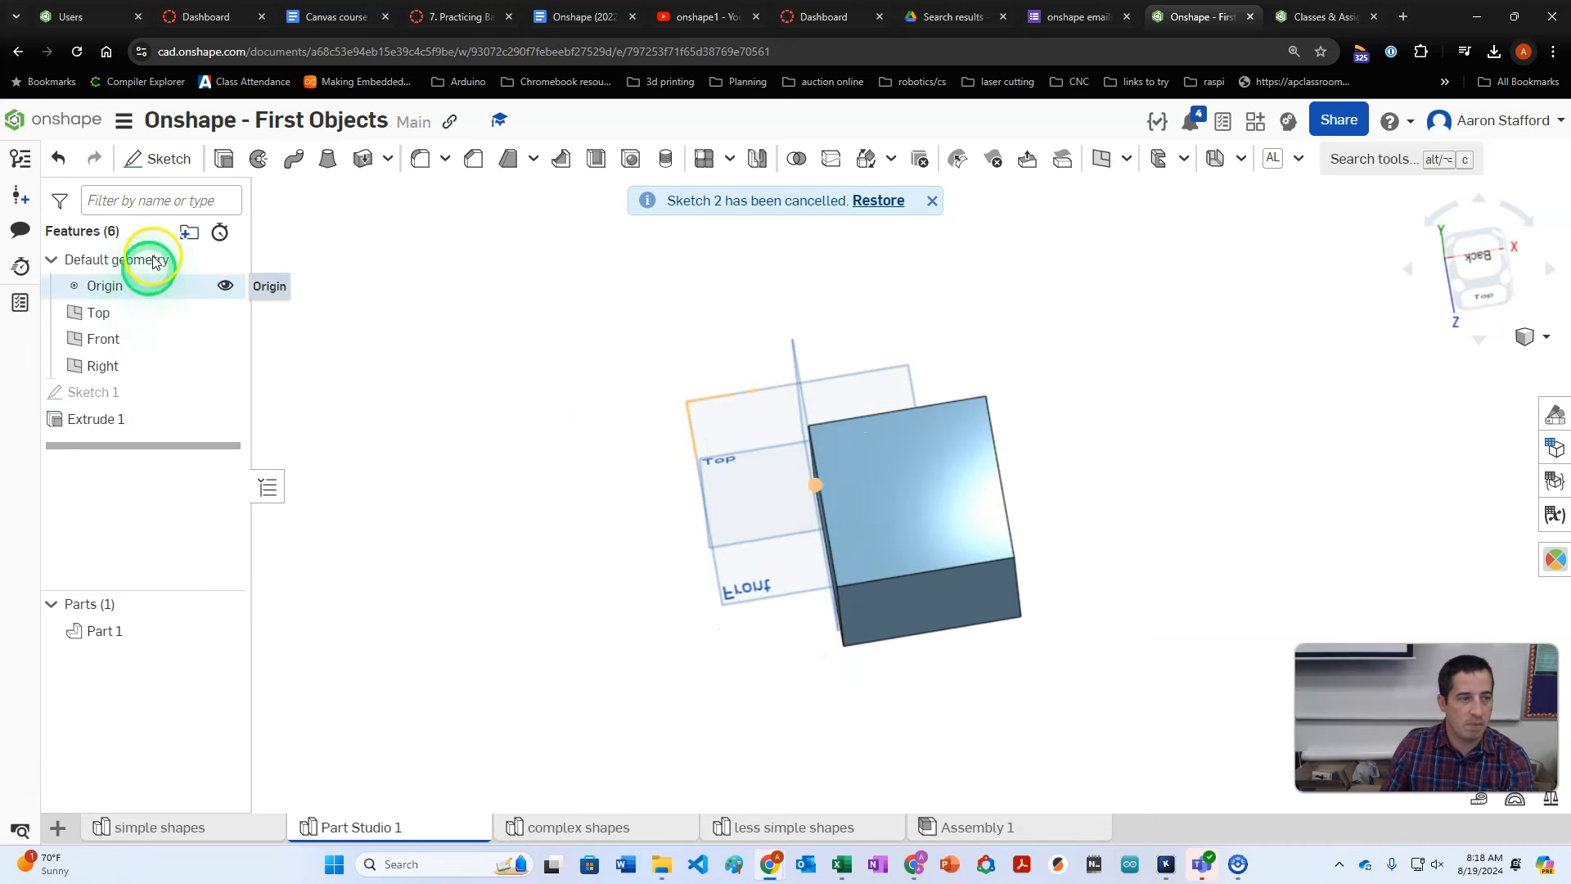
# Start a sketch on the block's back face and view it straight on
pyautogui.click(163, 161)
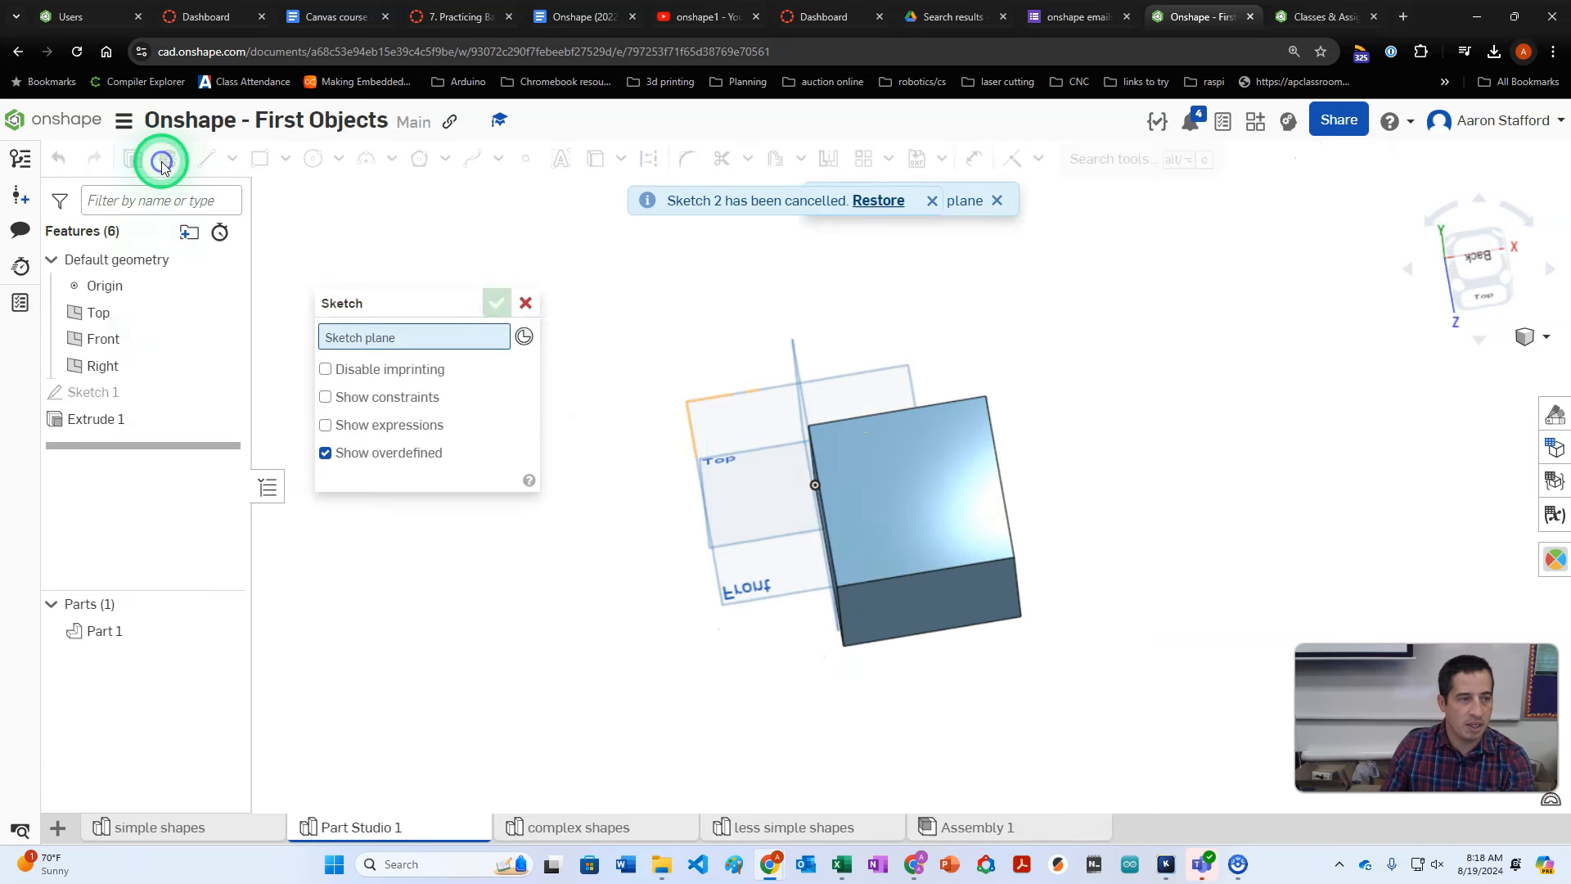
pyautogui.click(906, 510)
pyautogui.press('n')
# Try a center point circle in the middle of the block's back face, and undo it
pyautogui.click(313, 159)
pyautogui.click(912, 495)
pyautogui.click(967, 484)
pyautogui.moveTo(911, 495)
pyautogui.mouseDown()
pyautogui.moveTo(845, 520)
pyautogui.moveTo(967, 483)
pyautogui.moveTo(1014, 417)
pyautogui.moveTo(936, 483)
pyautogui.moveTo(999, 459)
pyautogui.moveTo(971, 481)
pyautogui.mouseUp()
pyautogui.click(1134, 481)
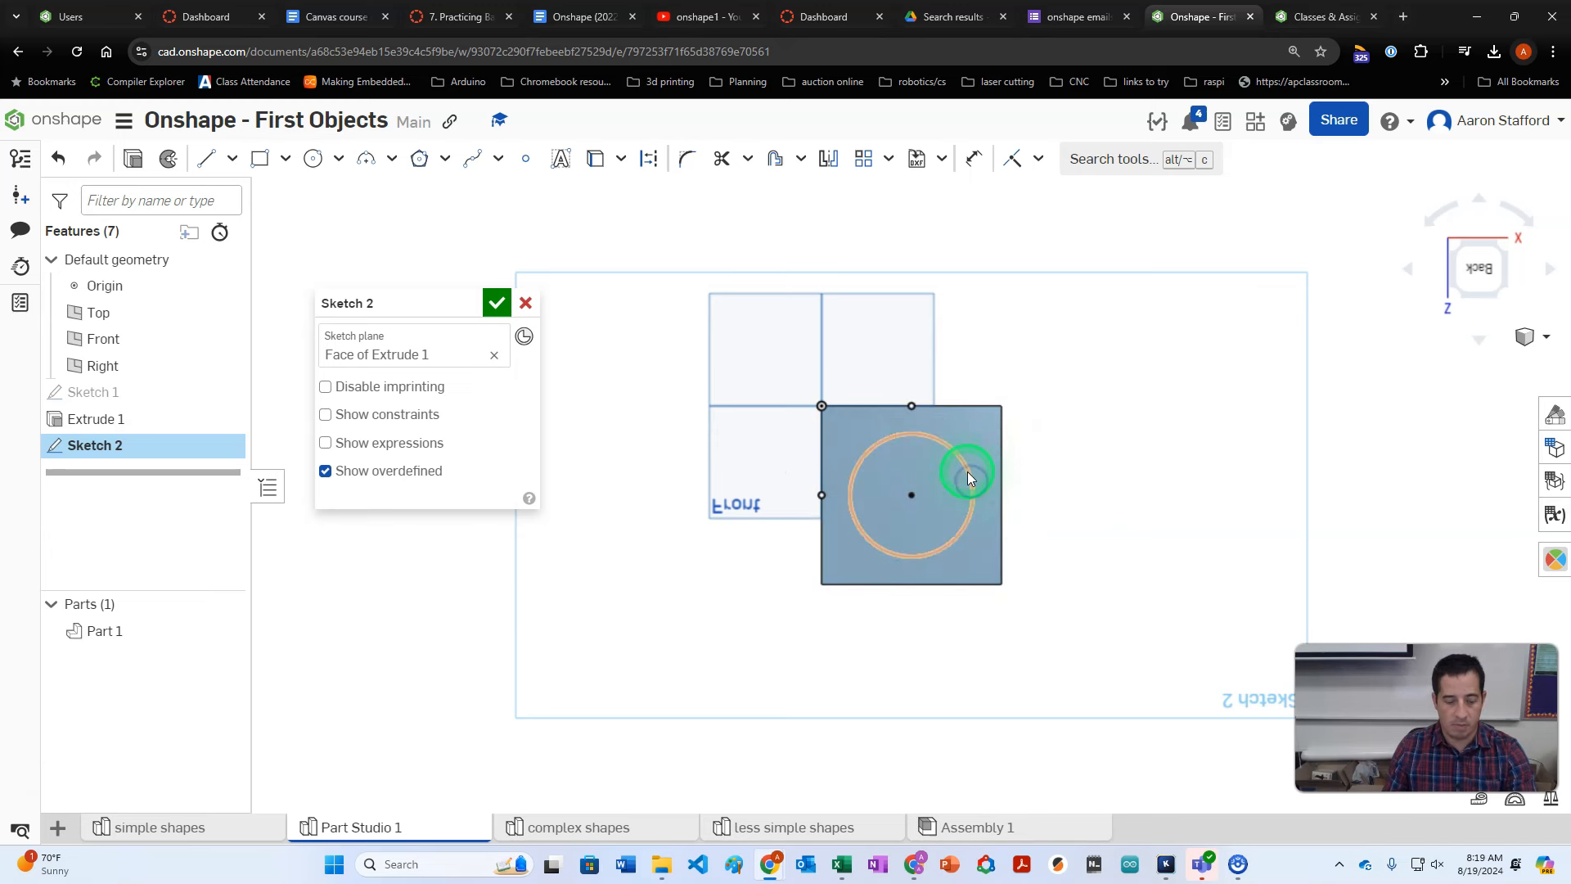
pyautogui.hotkey('ctrl', 'z')
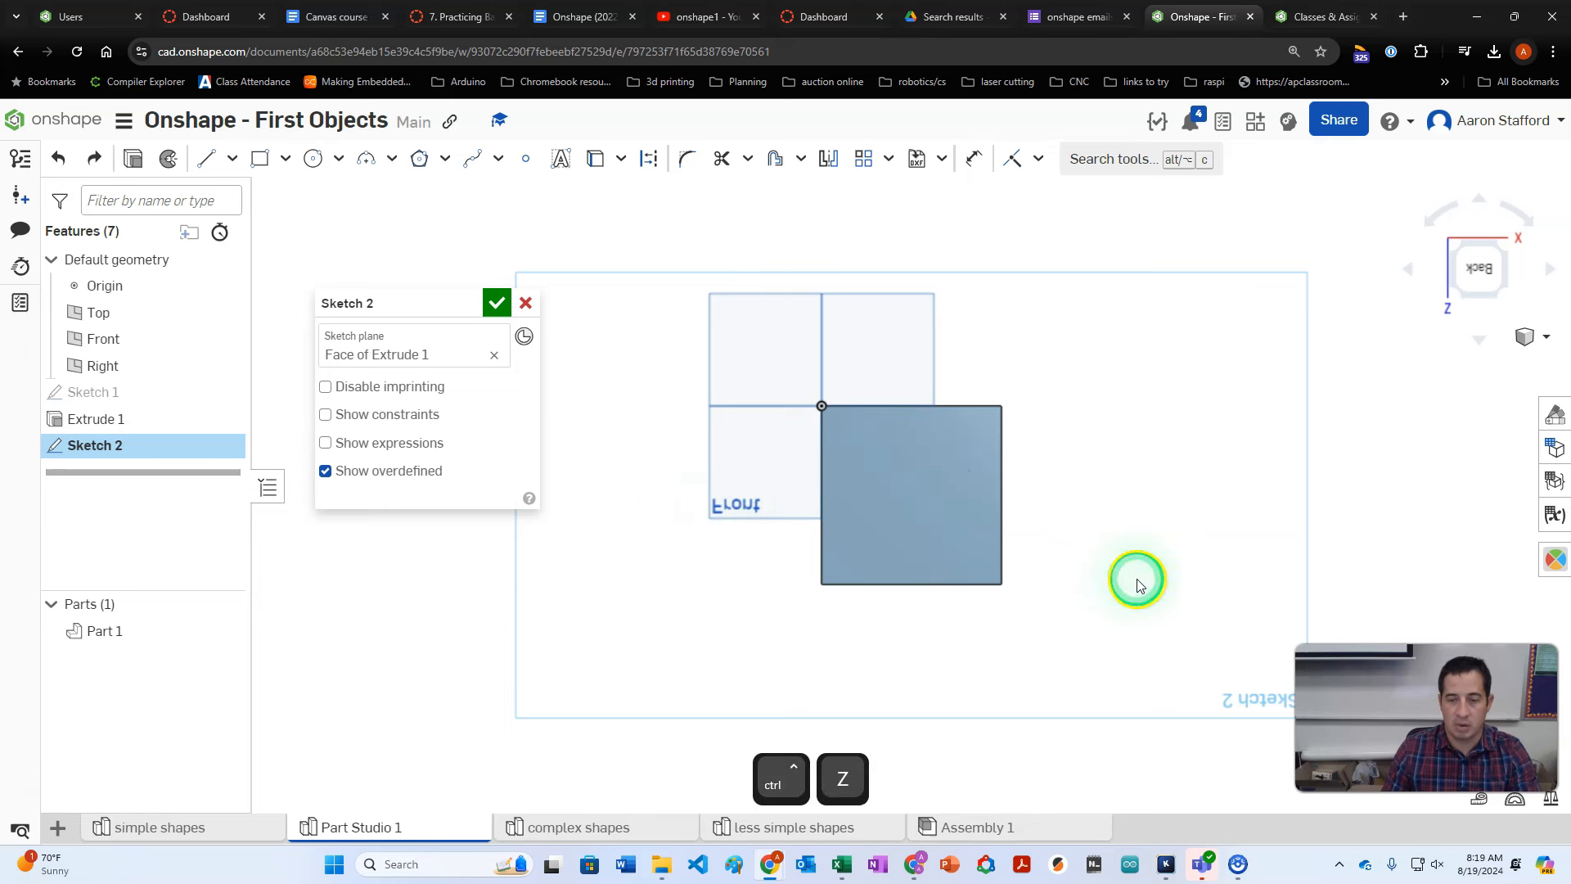
pyautogui.hotkey('ctrl', 'z')
# Draw a center point circle about 81 mm in diameter at the middle of the block's back face
pyautogui.click(310, 162)
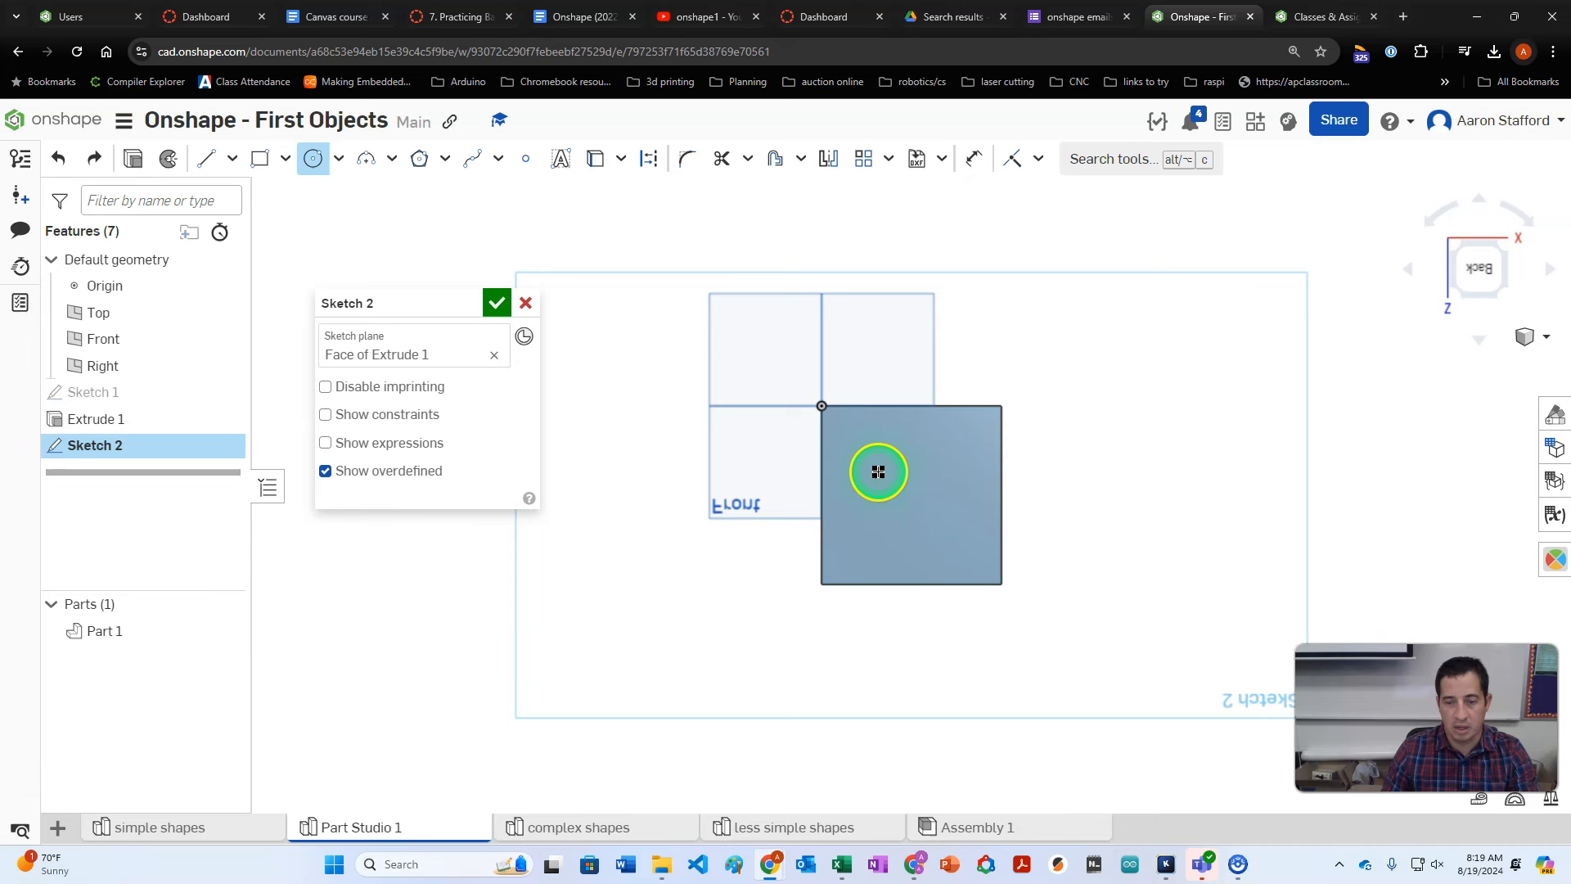
pyautogui.moveTo(918, 510)
pyautogui.mouseDown()
pyautogui.moveTo(870, 415)
pyautogui.moveTo(895, 397)
pyautogui.moveTo(918, 444)
pyautogui.moveTo(906, 489)
pyautogui.moveTo(845, 494)
pyautogui.moveTo(824, 477)
pyautogui.moveTo(833, 502)
pyautogui.moveTo(912, 495)
pyautogui.mouseUp()
pyautogui.press('Escape')
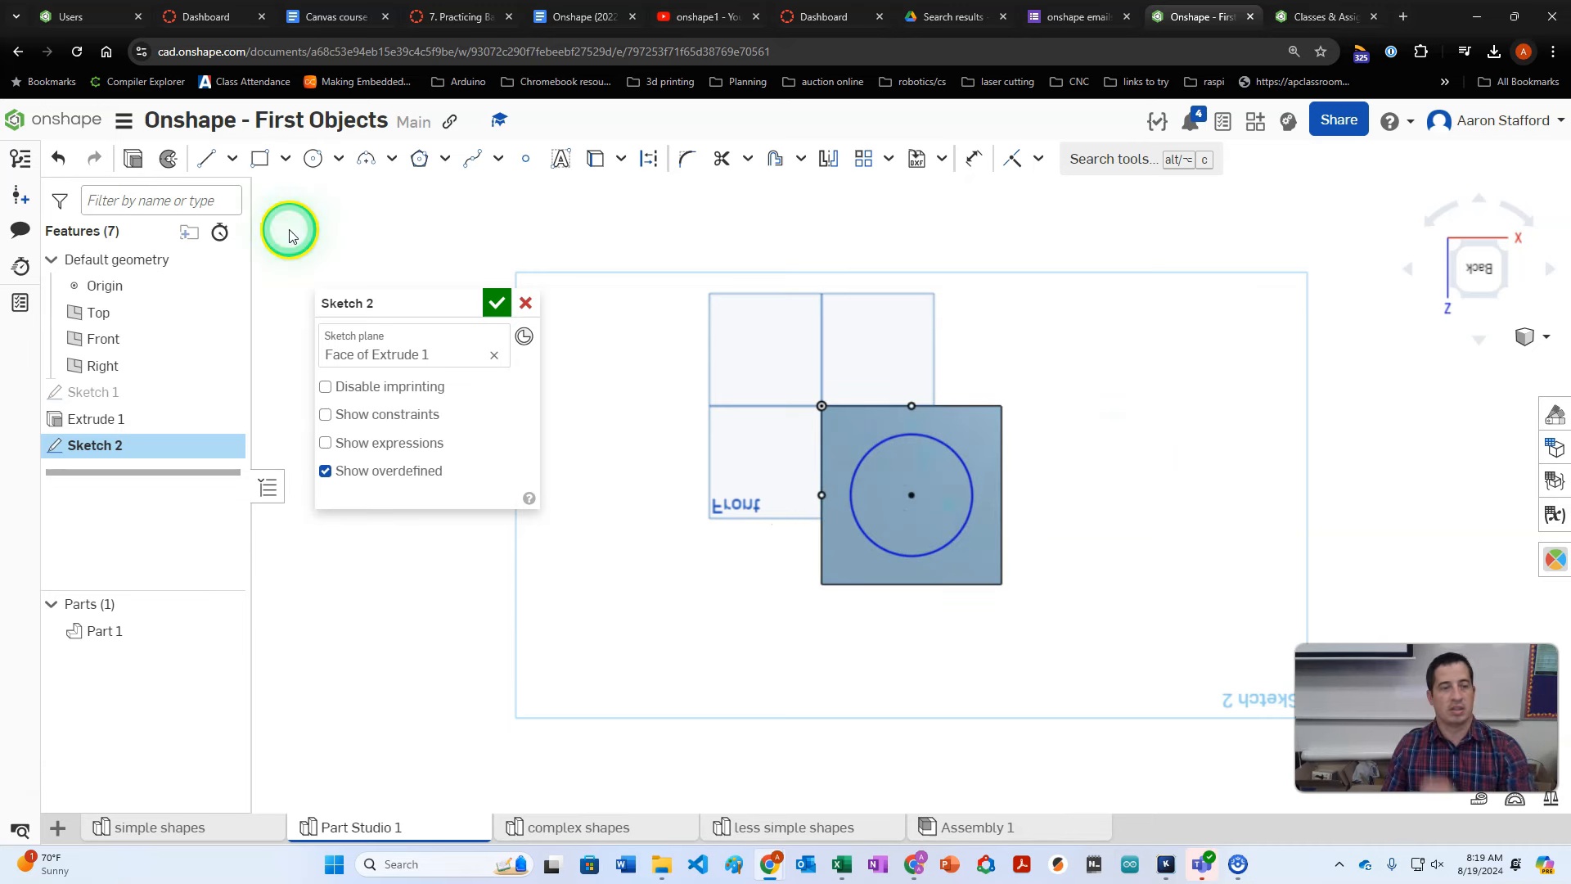
# Dimension the circle's diameter to 60 mm
pyautogui.click(972, 162)
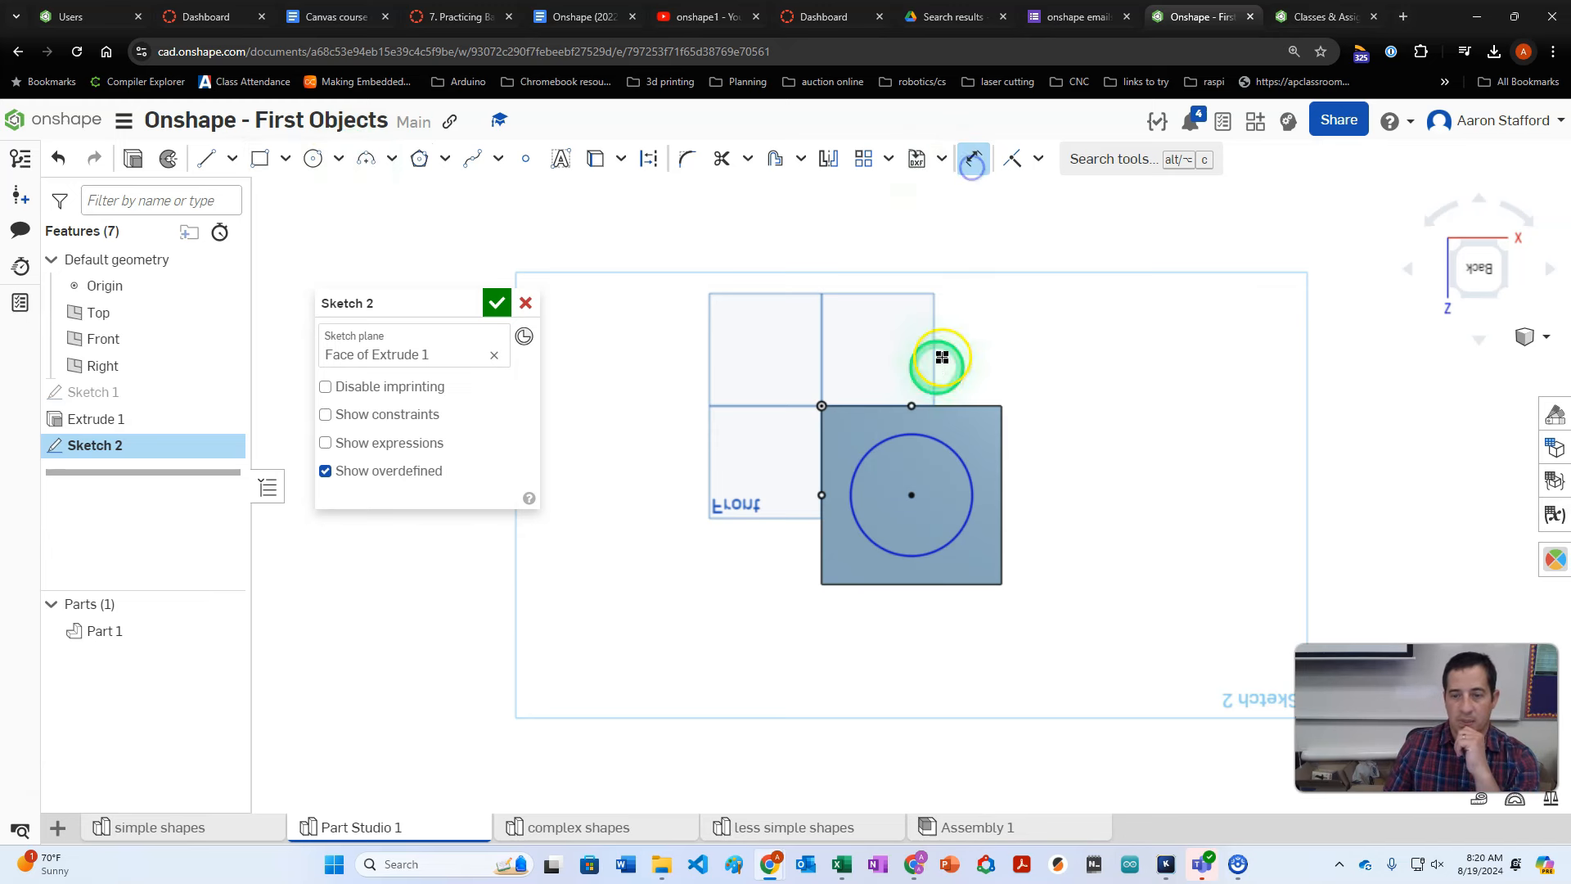
pyautogui.click(935, 440)
pyautogui.click(1077, 413)
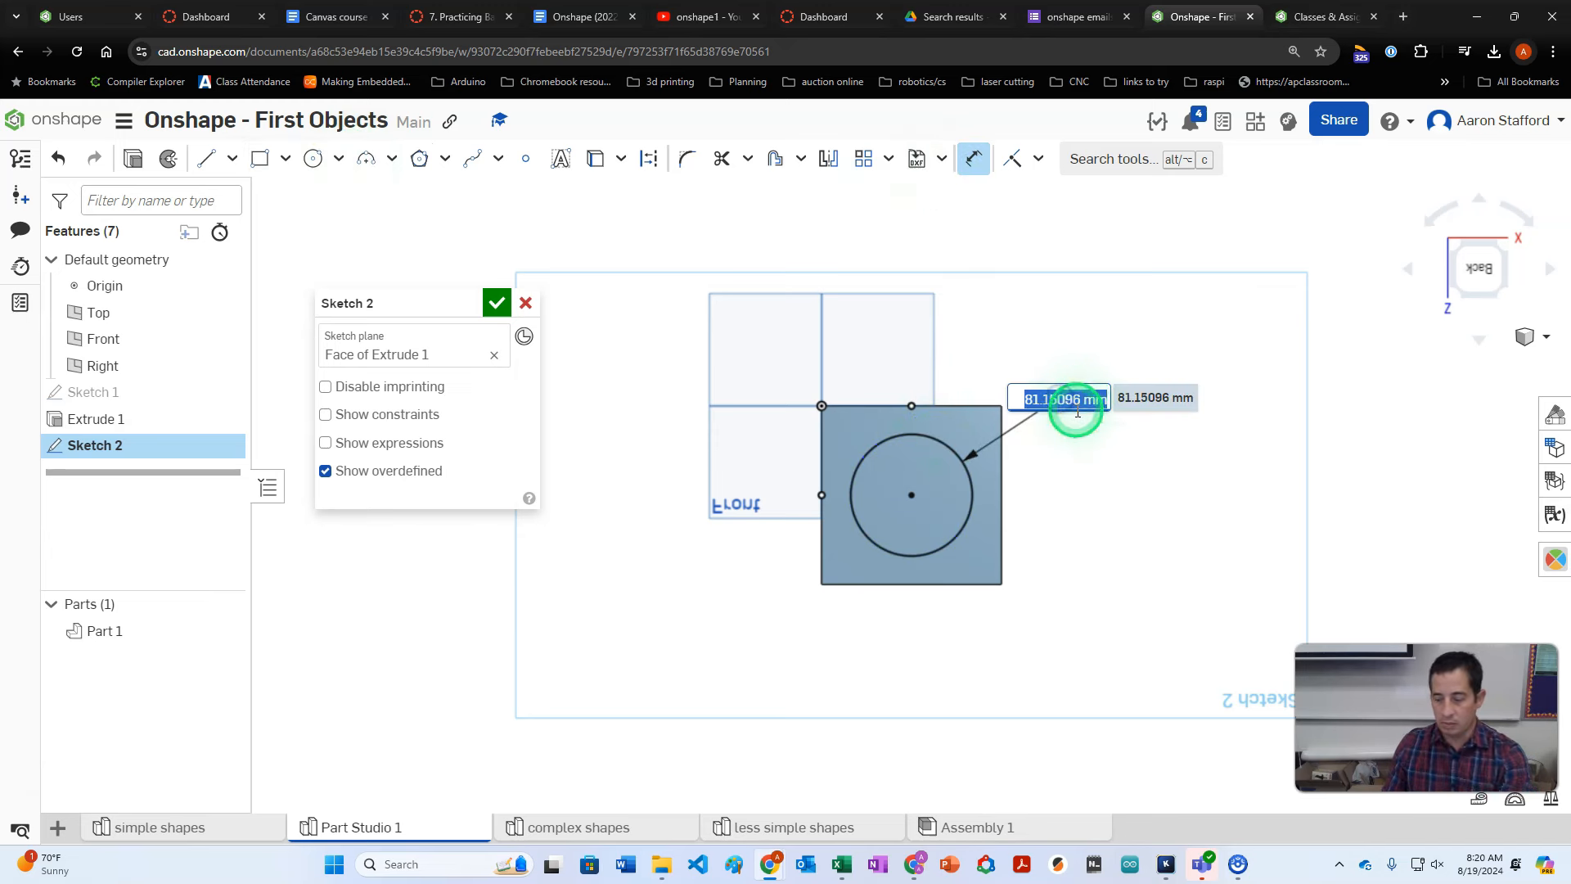
pyautogui.write('60')
pyautogui.press('Return')
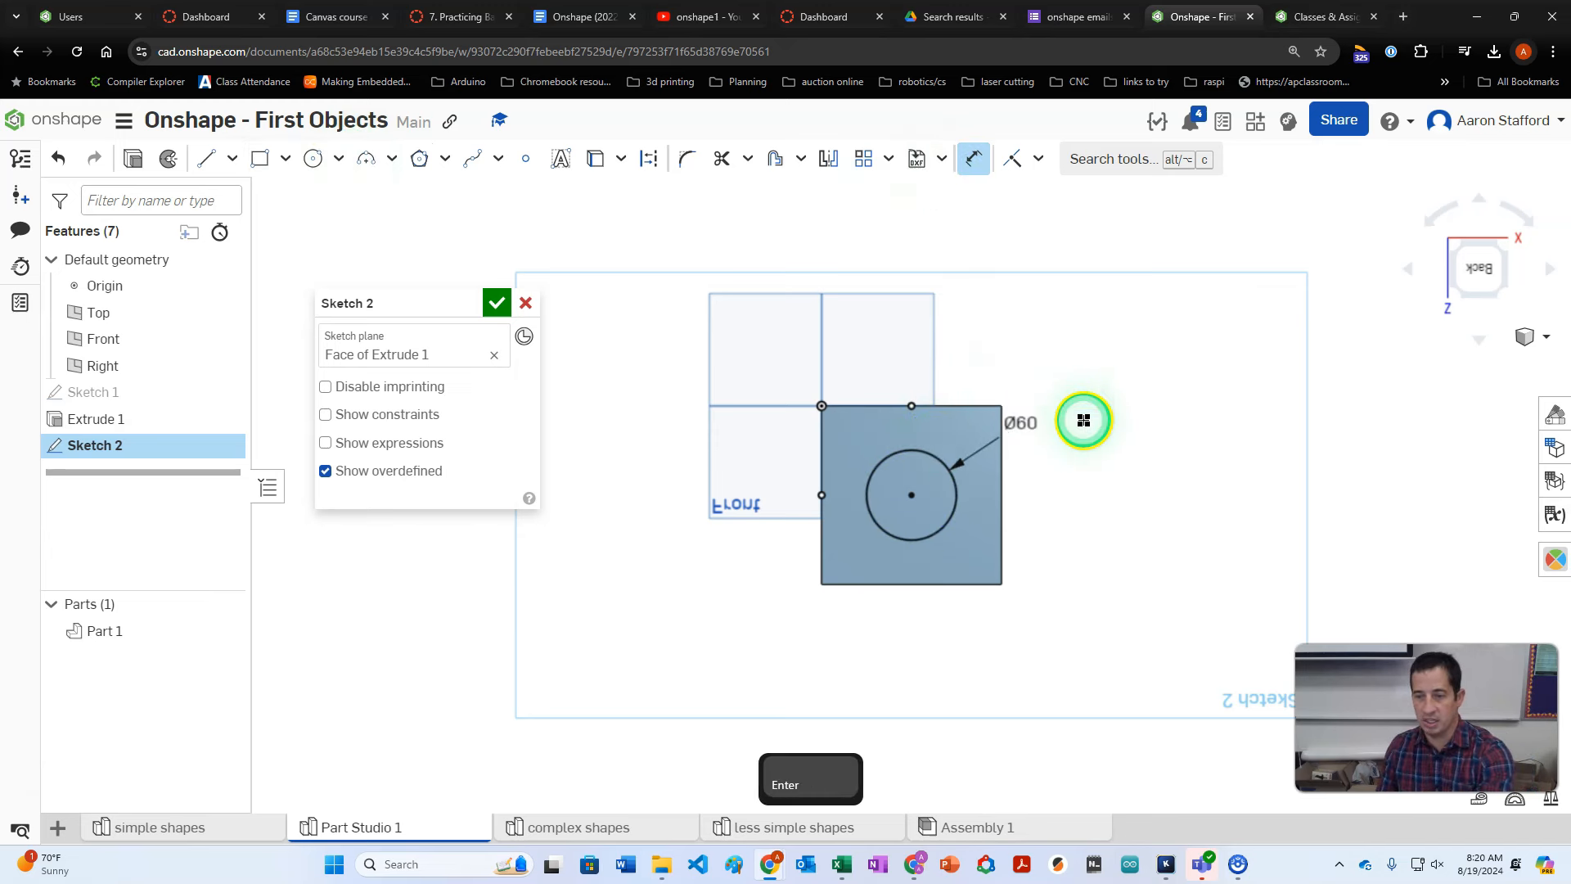
# Begin extruding the circle 25 mm as material added to the block
pyautogui.click(132, 155)
pyautogui.moveTo(929, 603)
pyautogui.mouseDown(button='right')
pyautogui.moveTo(1020, 582)
pyautogui.moveTo(1020, 544)
pyautogui.moveTo(979, 596)
pyautogui.moveTo(940, 564)
pyautogui.moveTo(946, 597)
pyautogui.mouseUp(button='right')
pyautogui.click(335, 361)
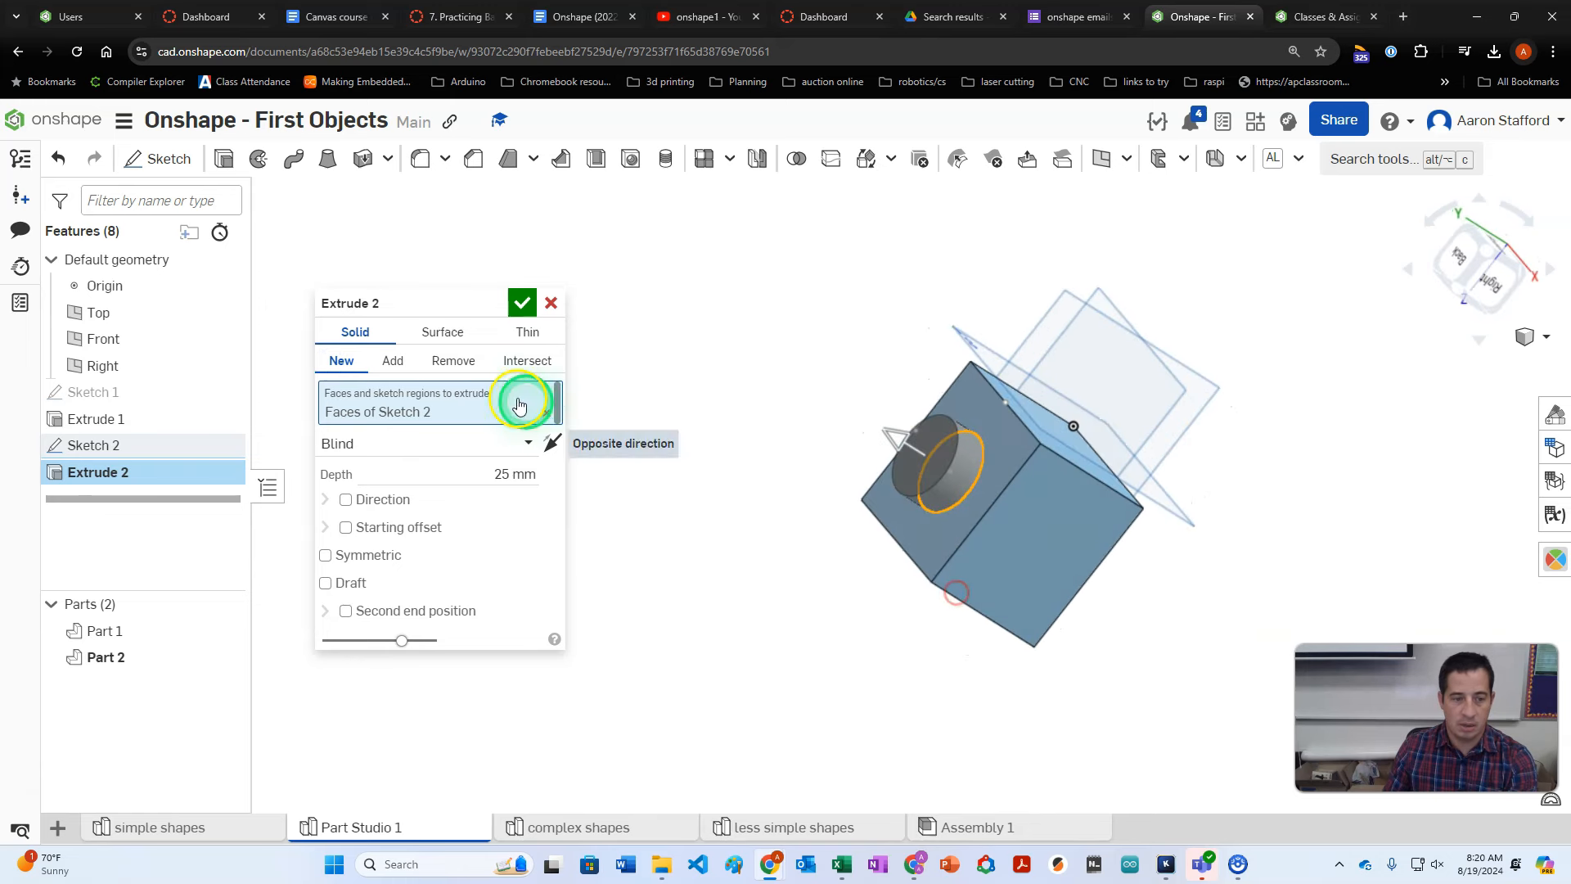
pyautogui.click(392, 361)
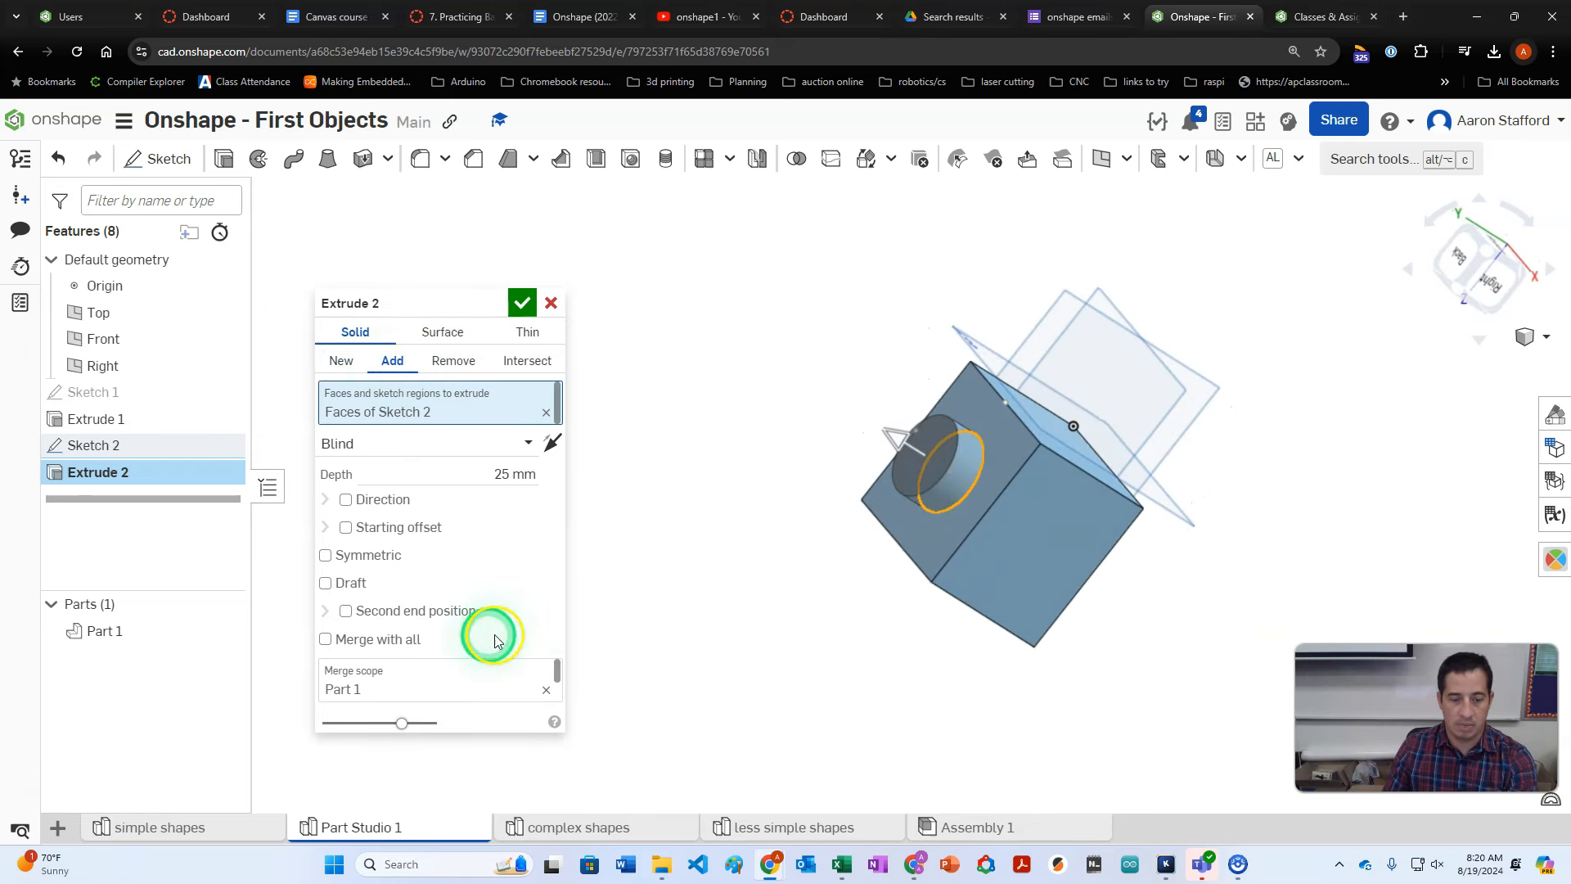
# Change the extrusion to Remove and reselect the block as its merge scope
pyautogui.click(546, 689)
pyautogui.moveTo(798, 659); pyautogui.dragTo(835, 635, button='right')
pyautogui.click(944, 545)
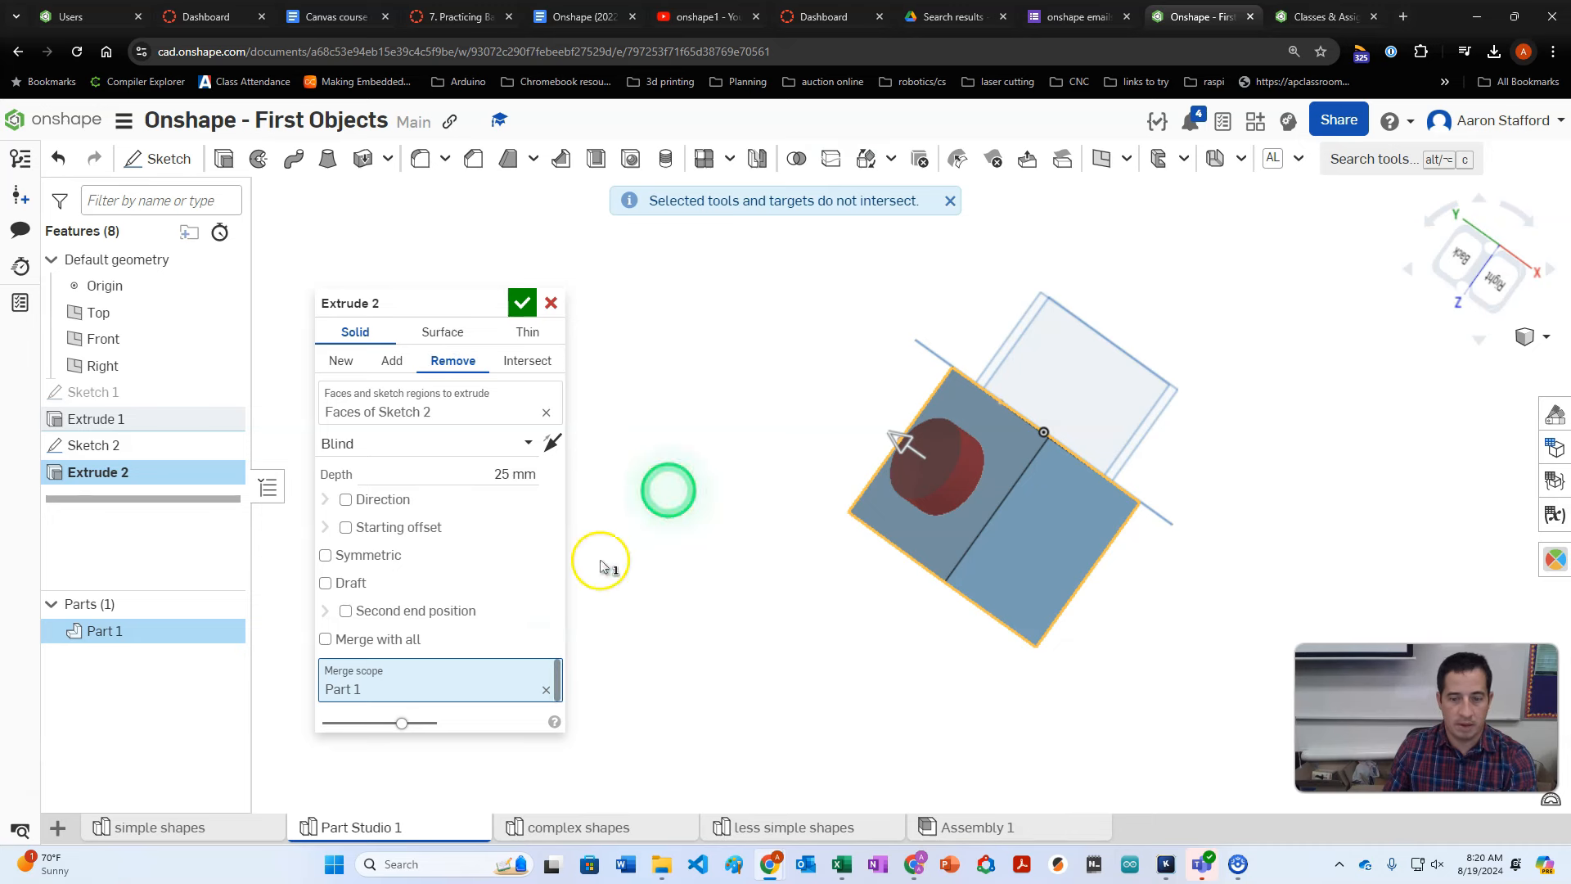
pyautogui.click(547, 690)
pyautogui.click(1004, 542)
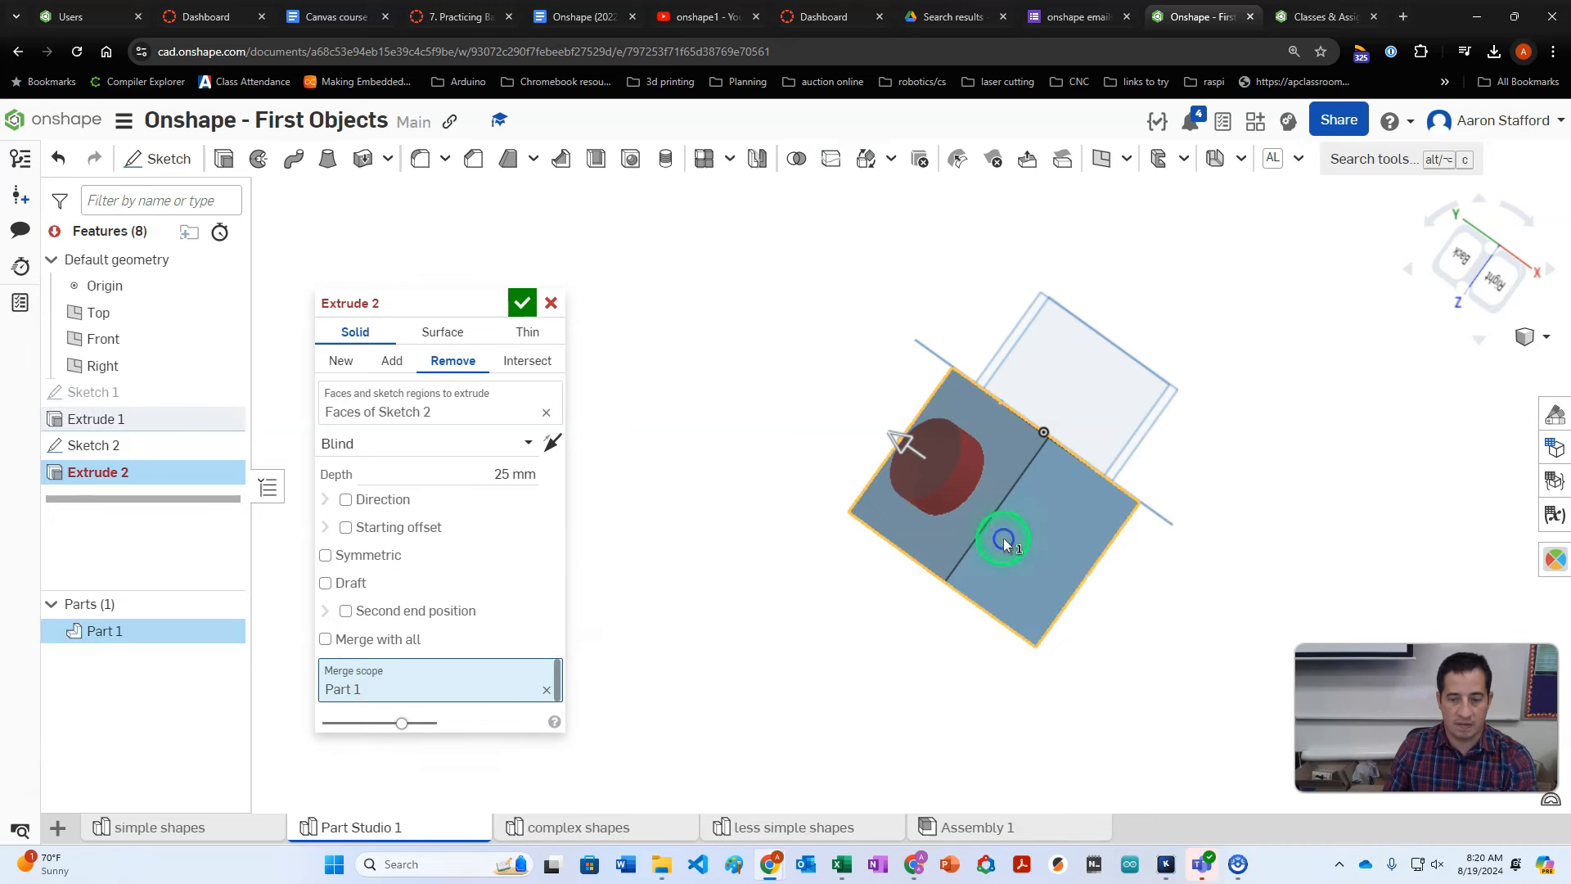
# Reverse the cut so it runs into the block, and set its depth to 200 mm
pyautogui.moveTo(799, 404); pyautogui.dragTo(837, 409, button='right')
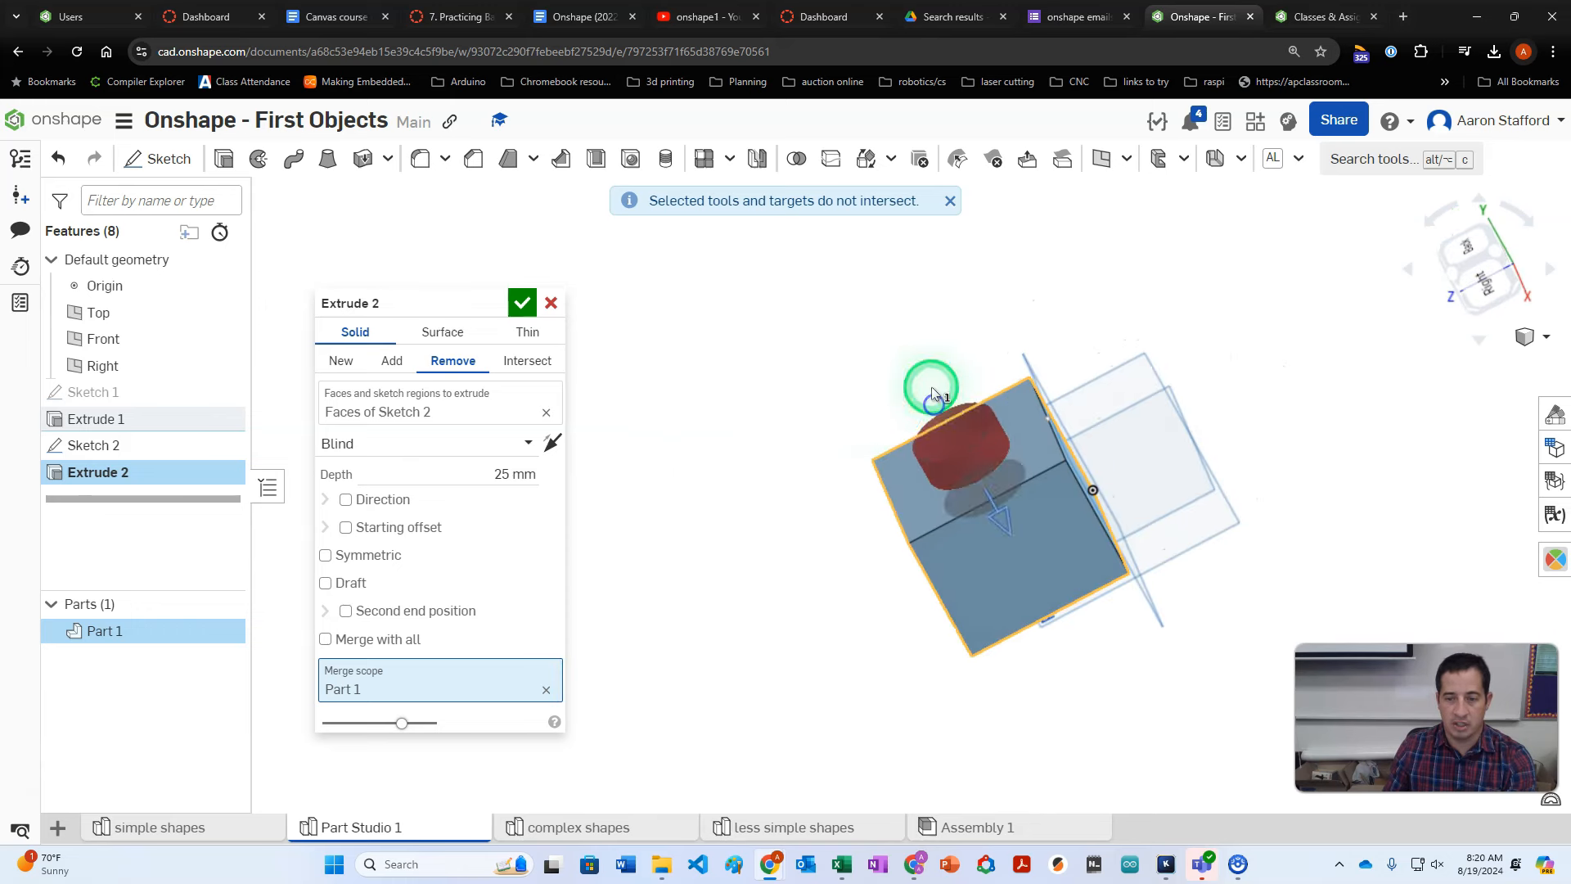
pyautogui.moveTo(937, 407); pyautogui.dragTo(749, 430, button='right')
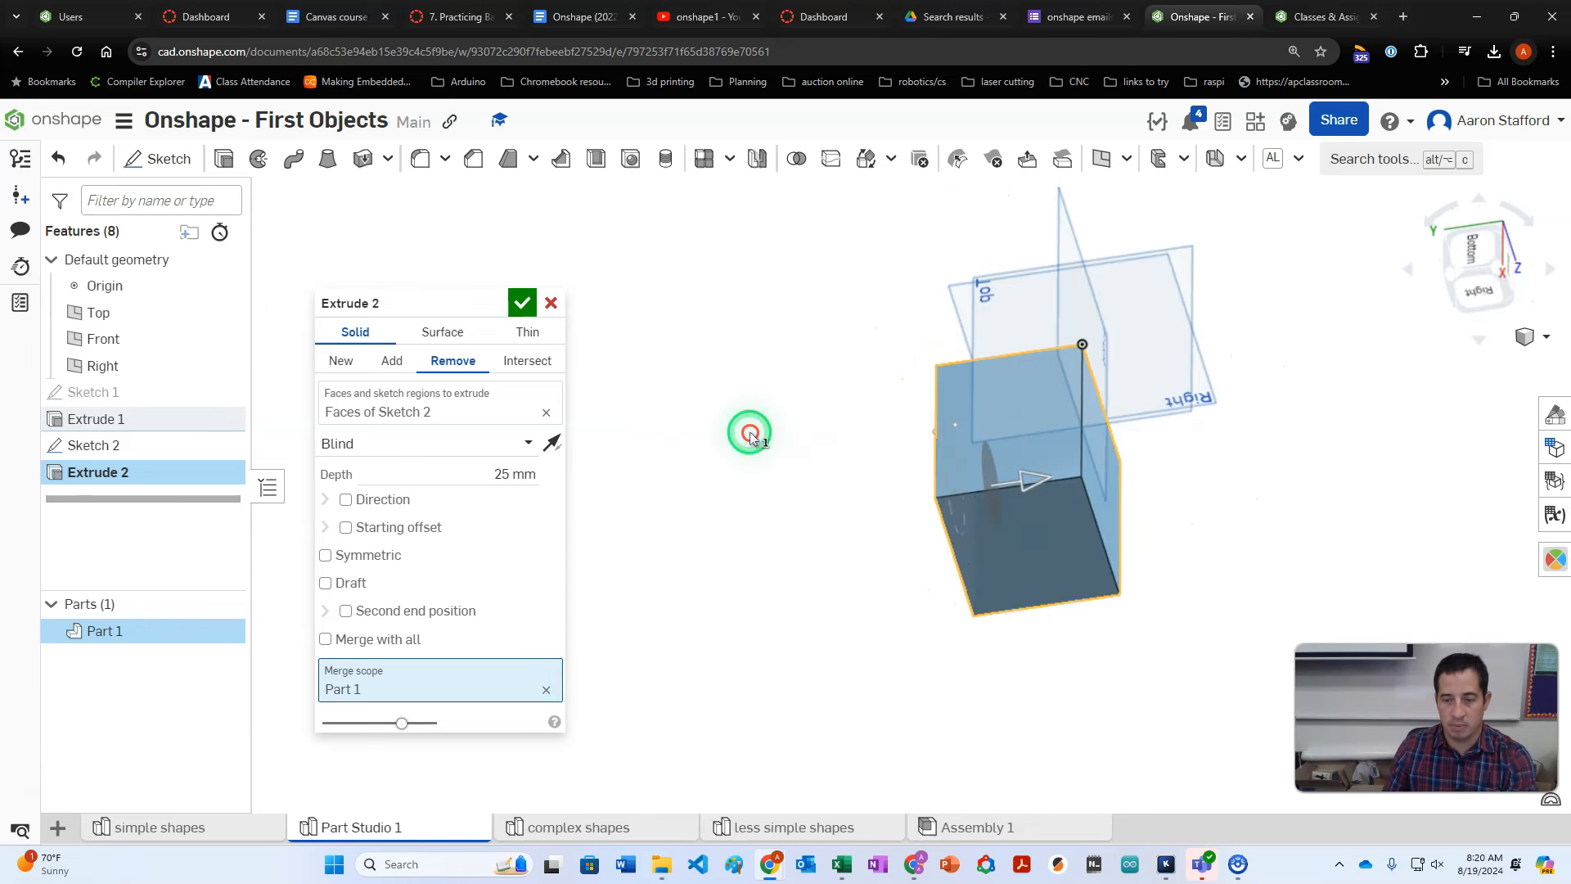
pyautogui.moveTo(1058, 489); pyautogui.dragTo(1244, 508)
pyautogui.moveTo(1244, 508); pyautogui.dragTo(501, 490, button='right')
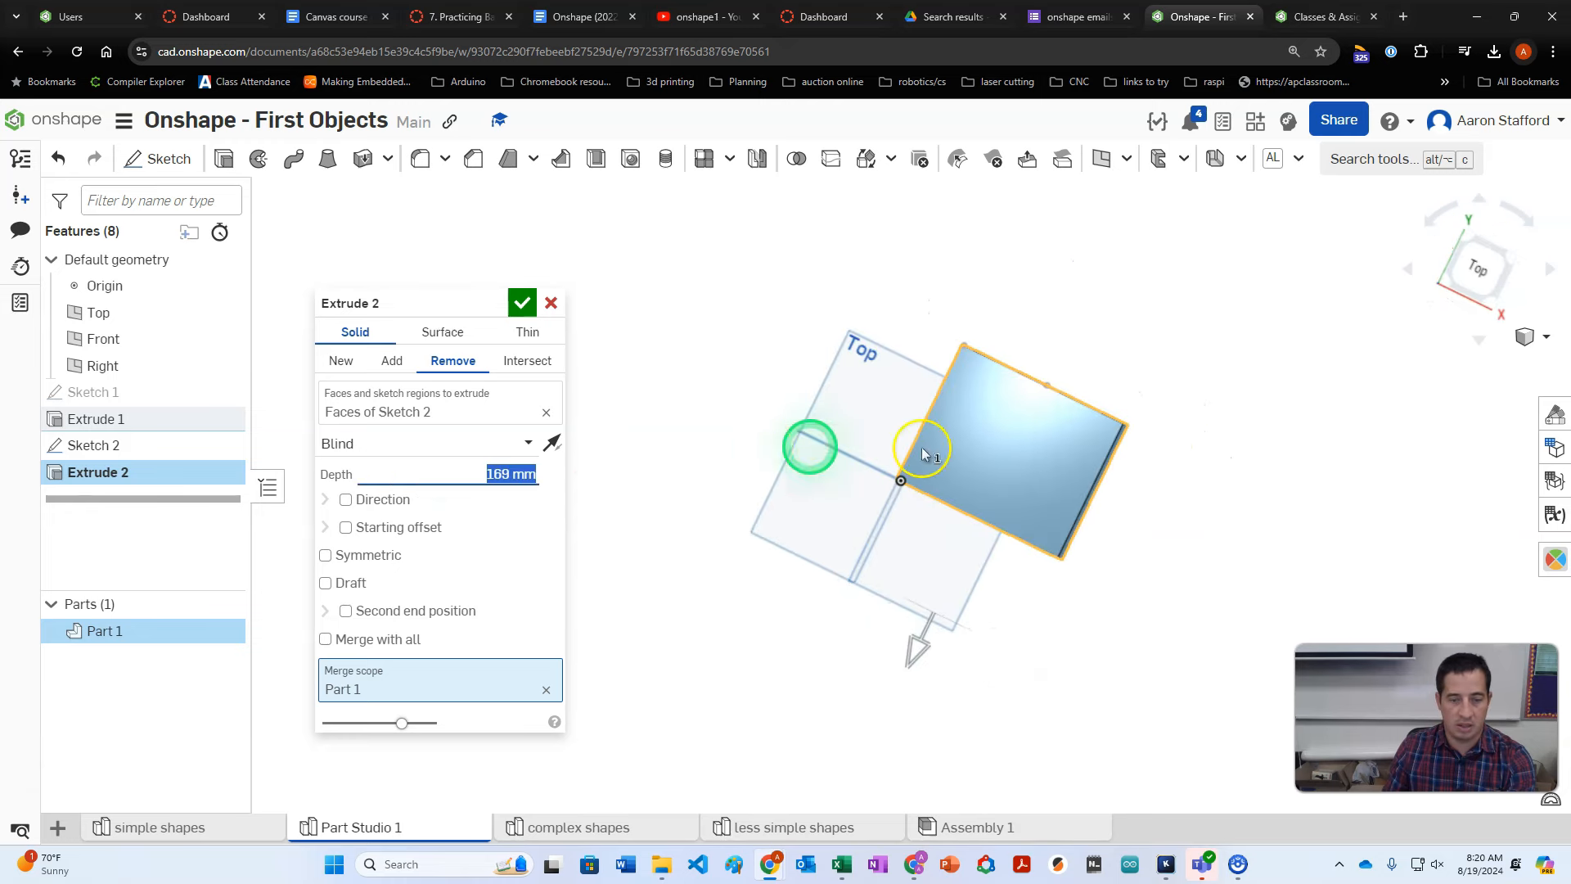
pyautogui.doubleClick(497, 475)
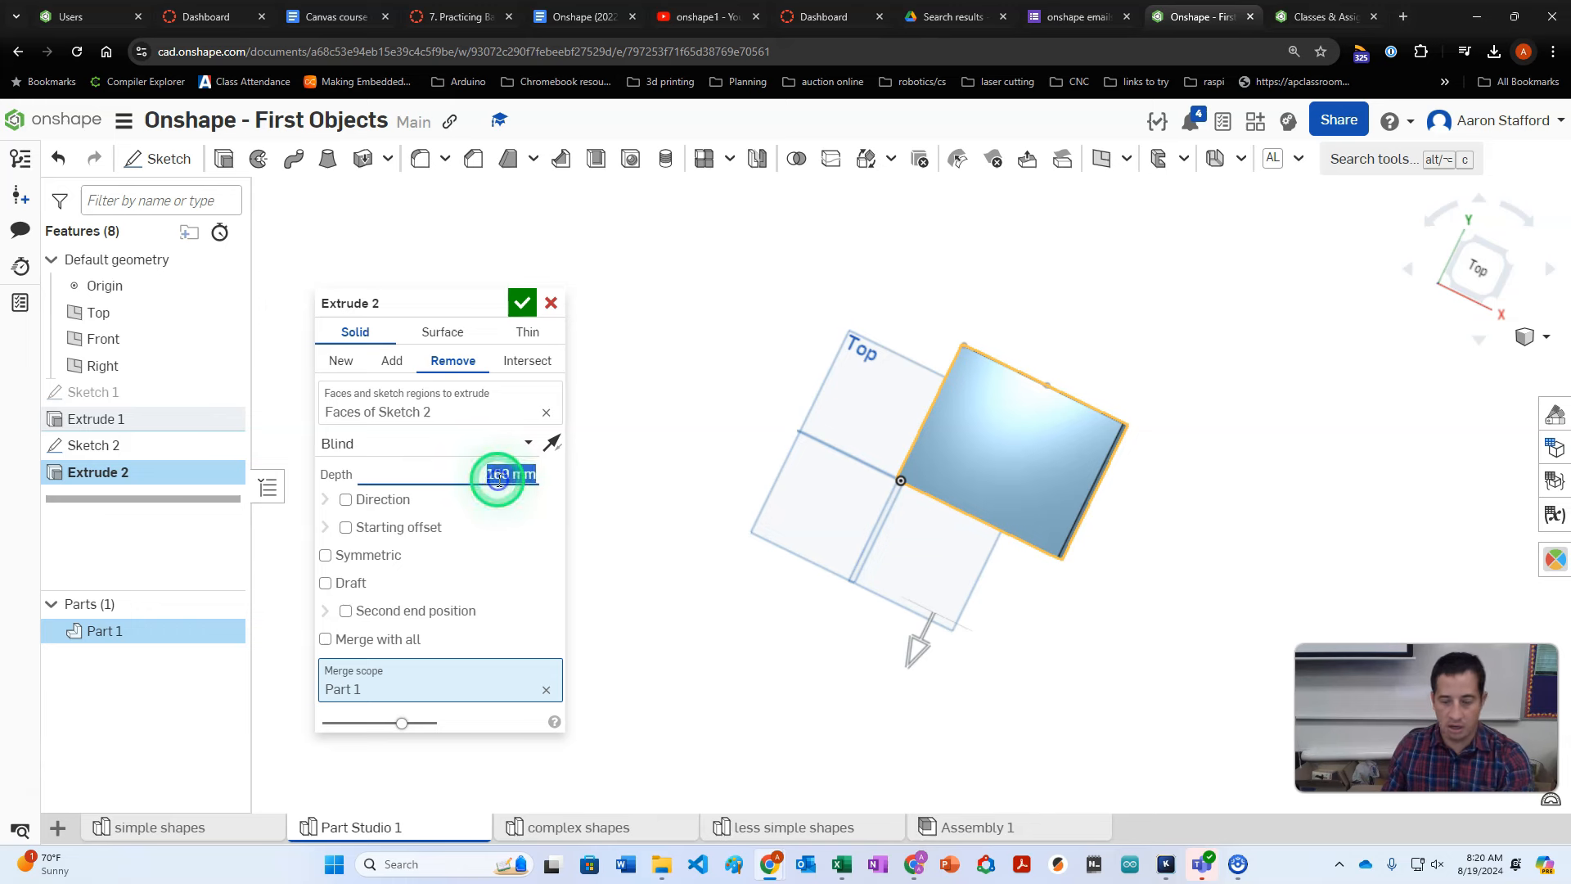
pyautogui.write('20')
# Set the circular cut's end type to Up to face, ending at the block's front face, and accept the hole
pyautogui.click(369, 409)
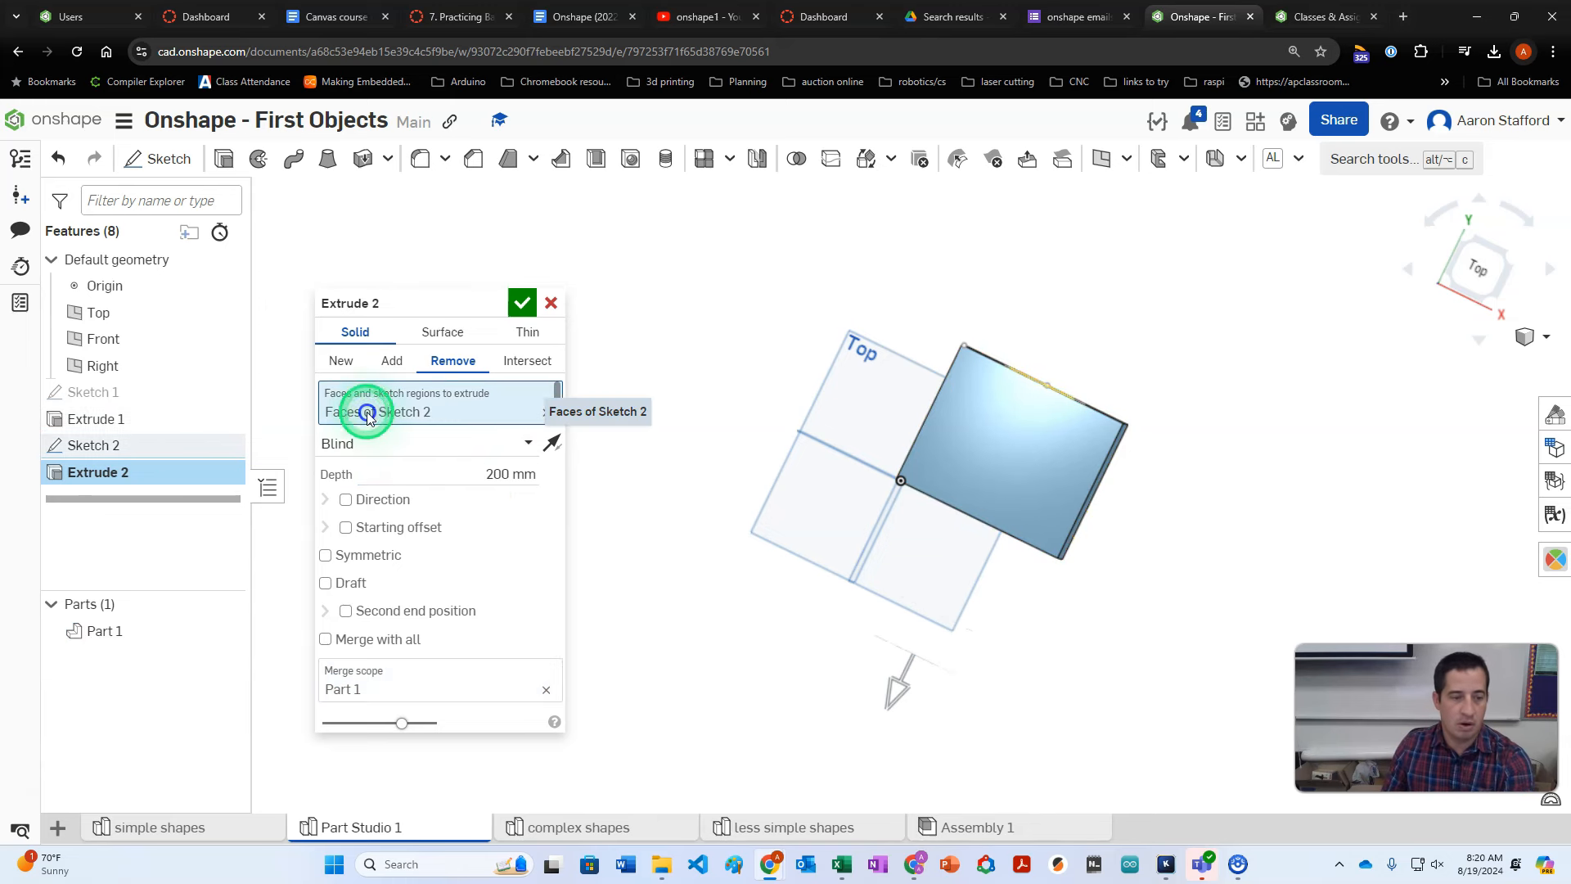
pyautogui.click(361, 442)
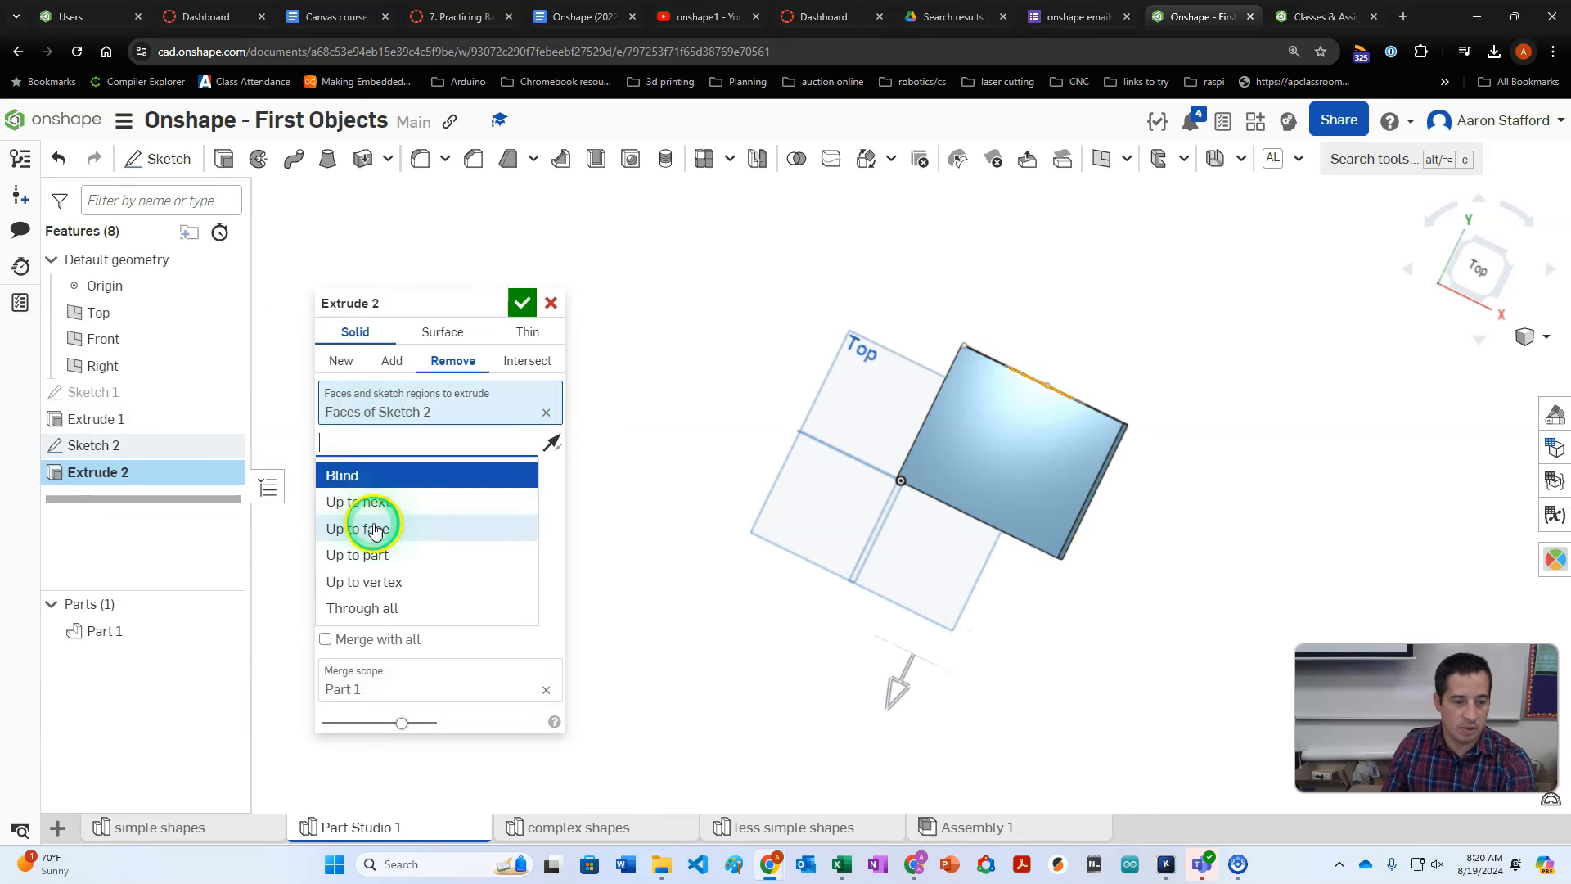
pyautogui.click(372, 528)
pyautogui.moveTo(694, 603); pyautogui.dragTo(801, 574, button='right')
pyautogui.click(1023, 566)
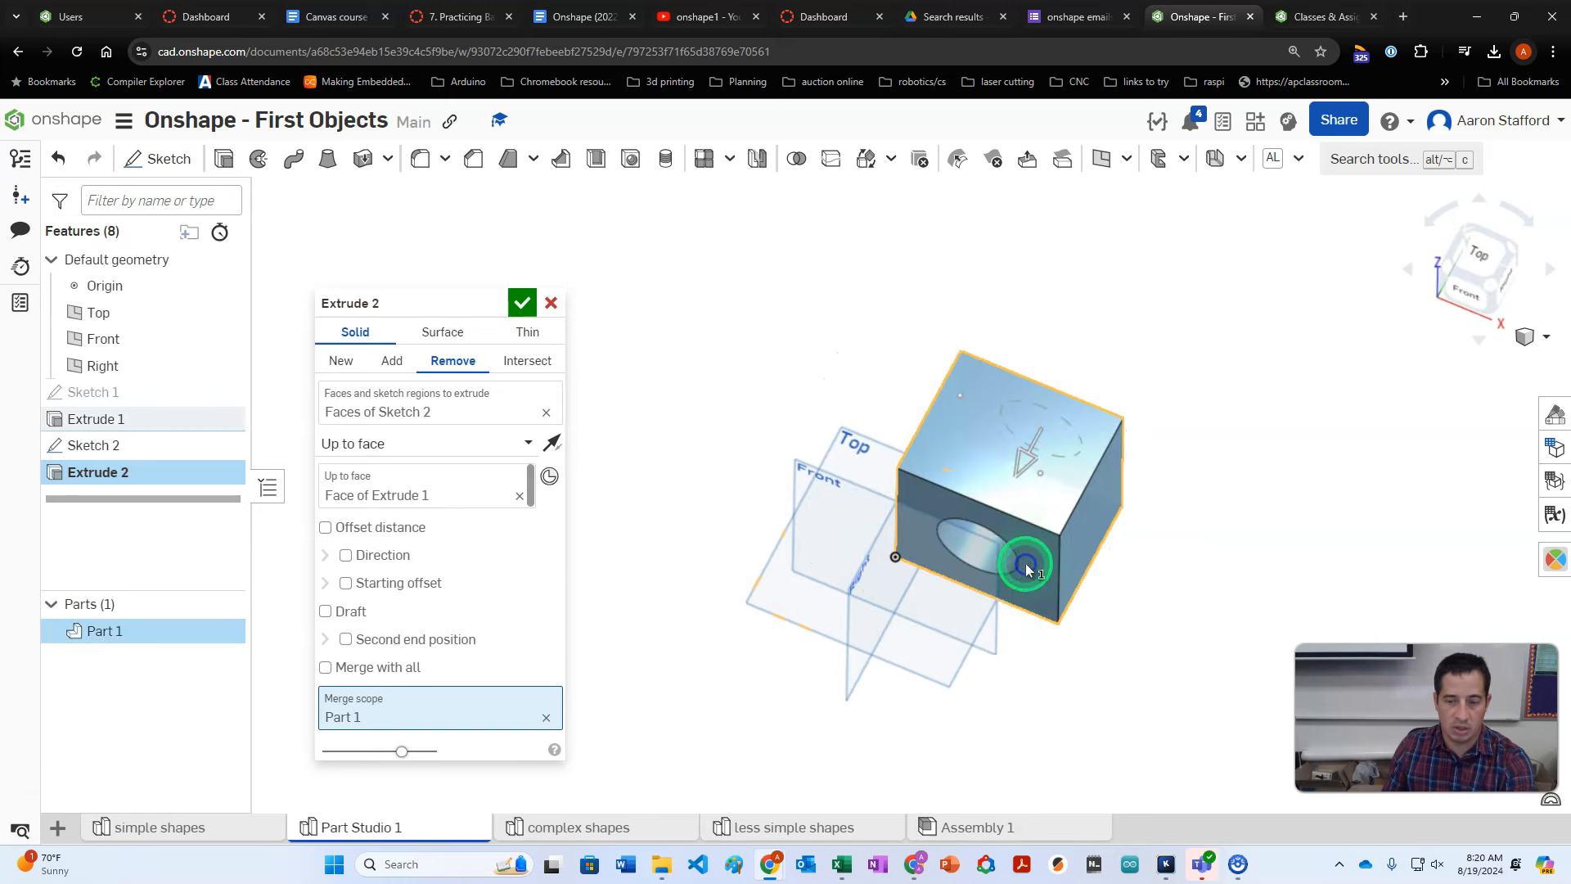
pyautogui.click(523, 304)
pyautogui.moveTo(1097, 319); pyautogui.dragTo(999, 519, button='right')
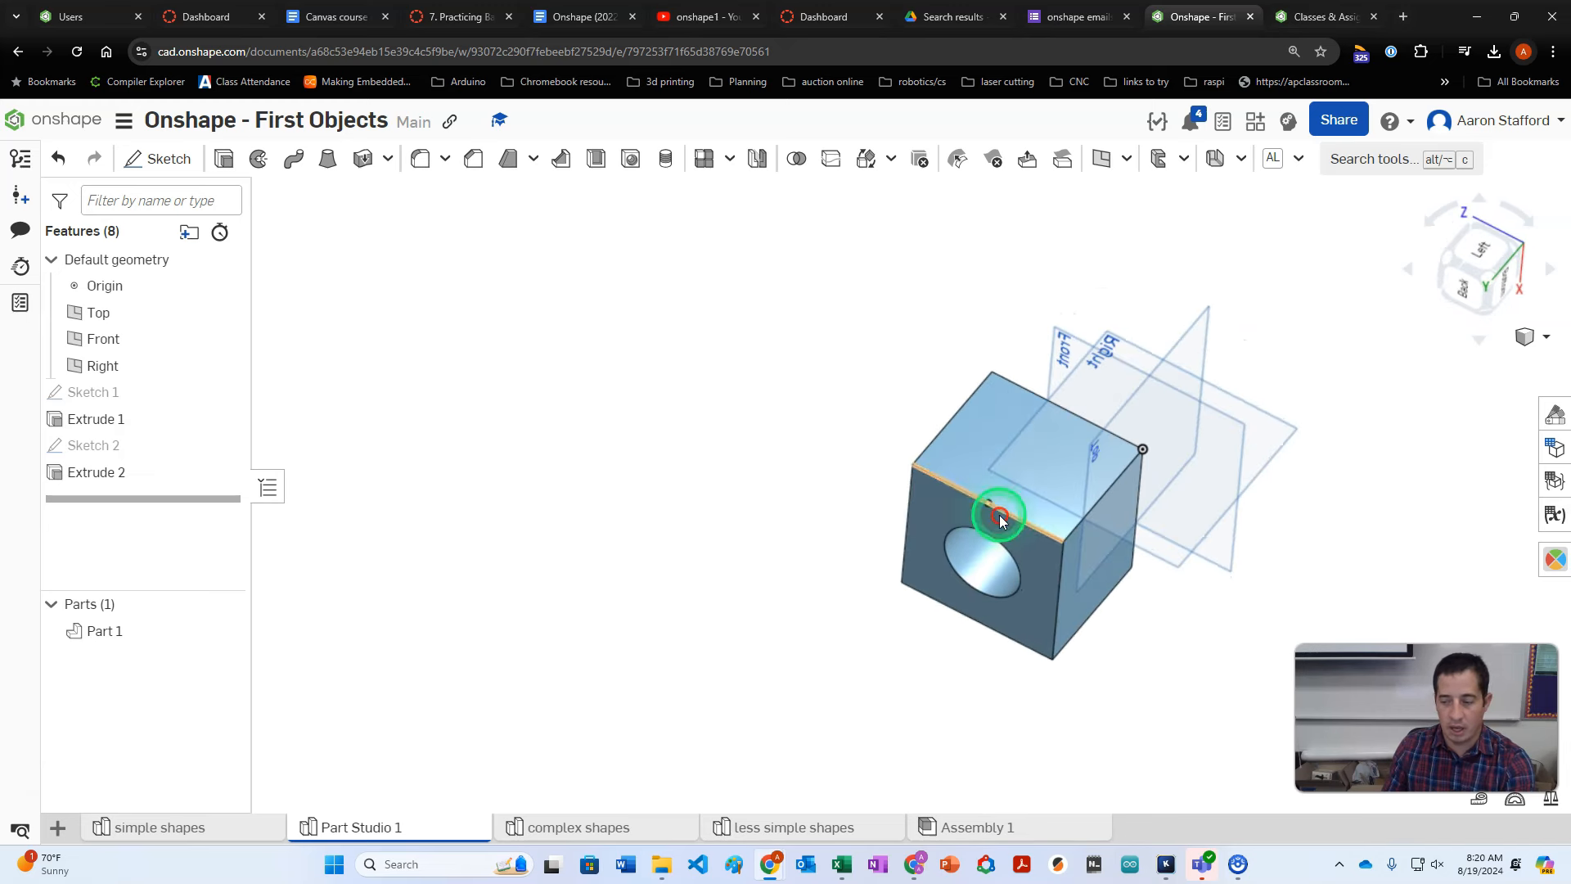
# Sketch a circle about 70 mm in diameter centred on the block's solid left-side face, adjacent to the face with the hole
pyautogui.click(181, 161)
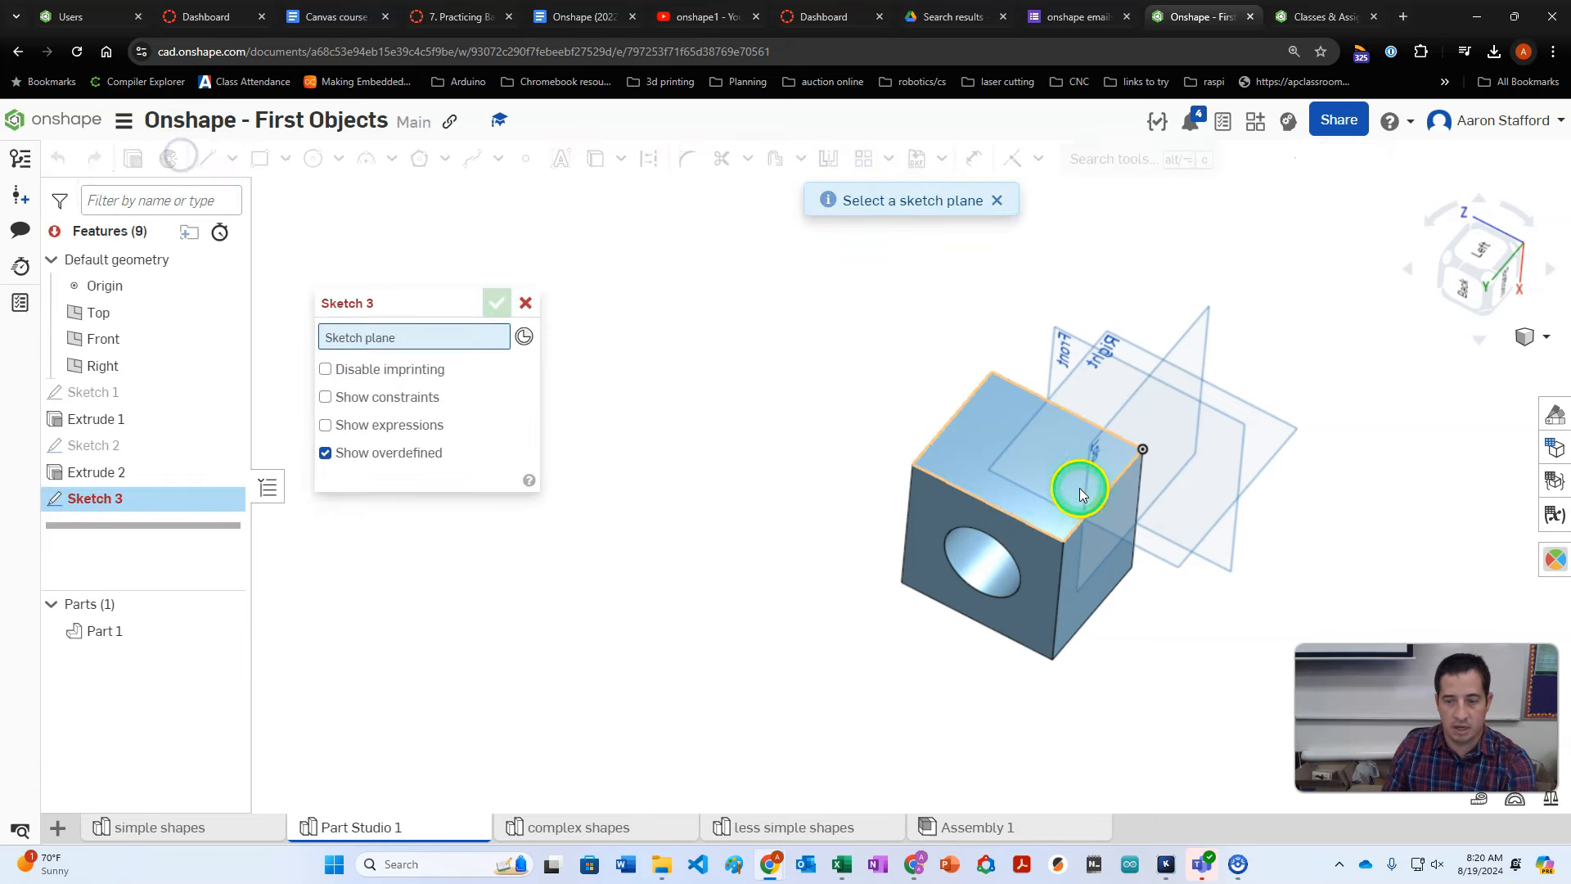
pyautogui.click(1020, 459)
pyautogui.click(320, 158)
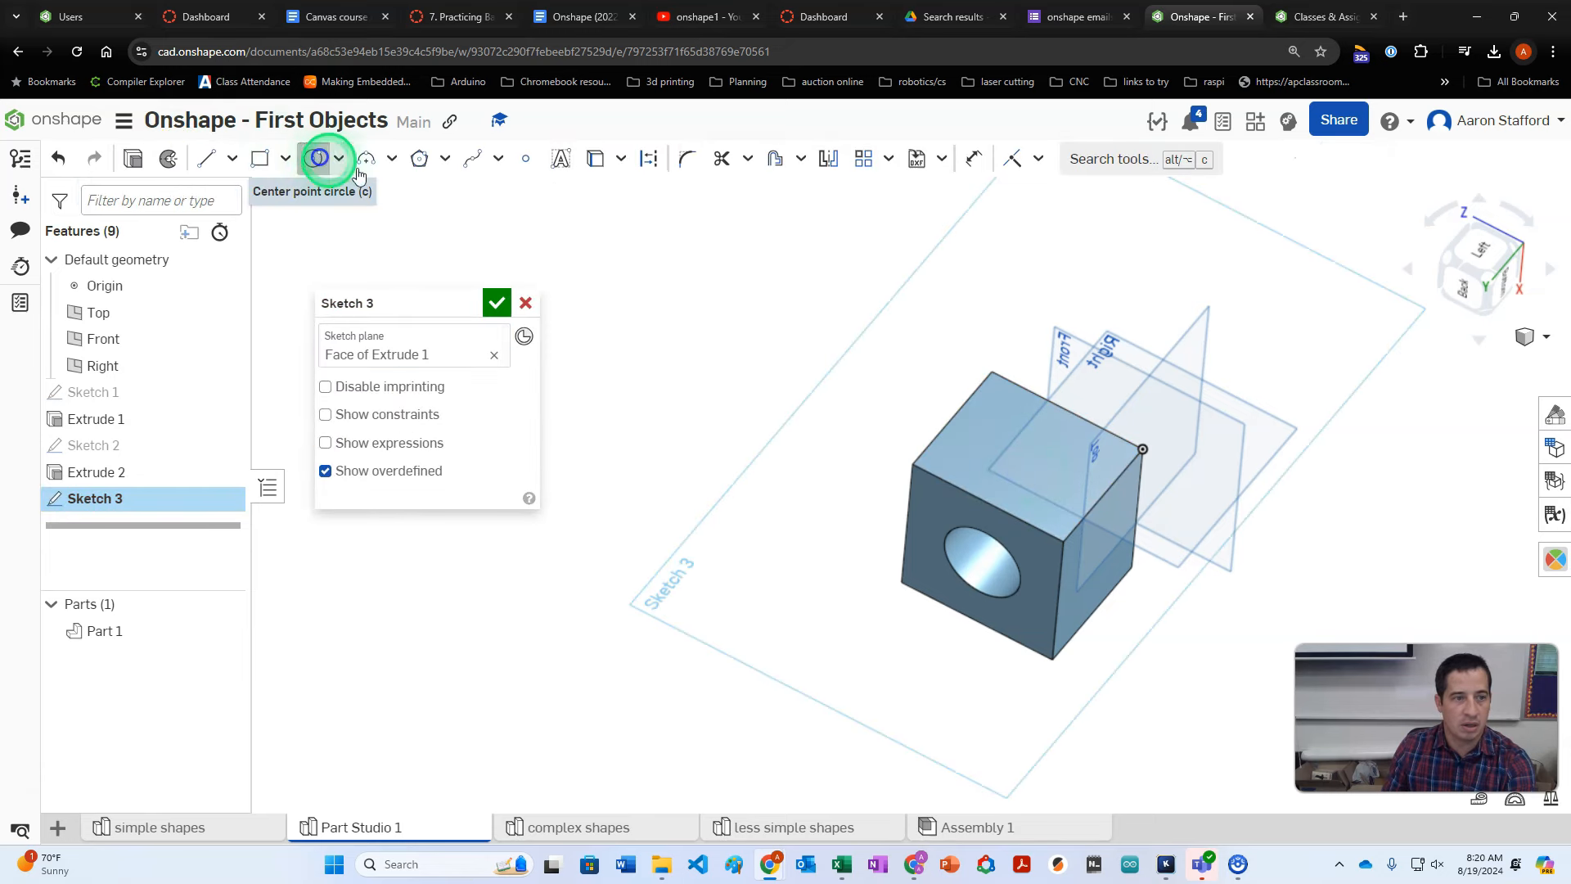
pyautogui.press('n')
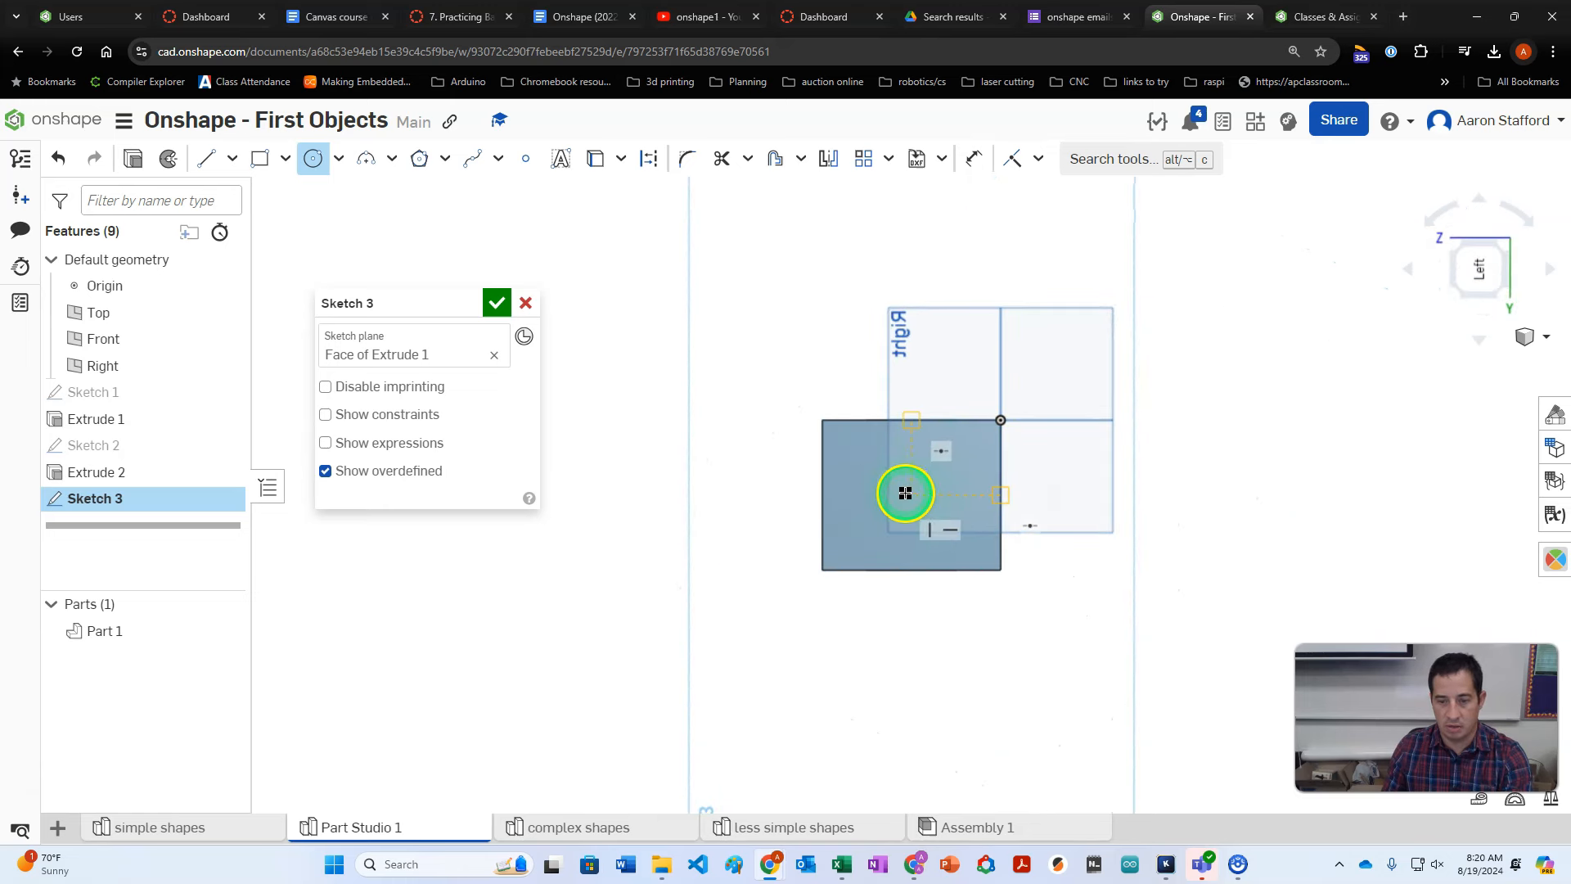
pyautogui.click(969, 492)
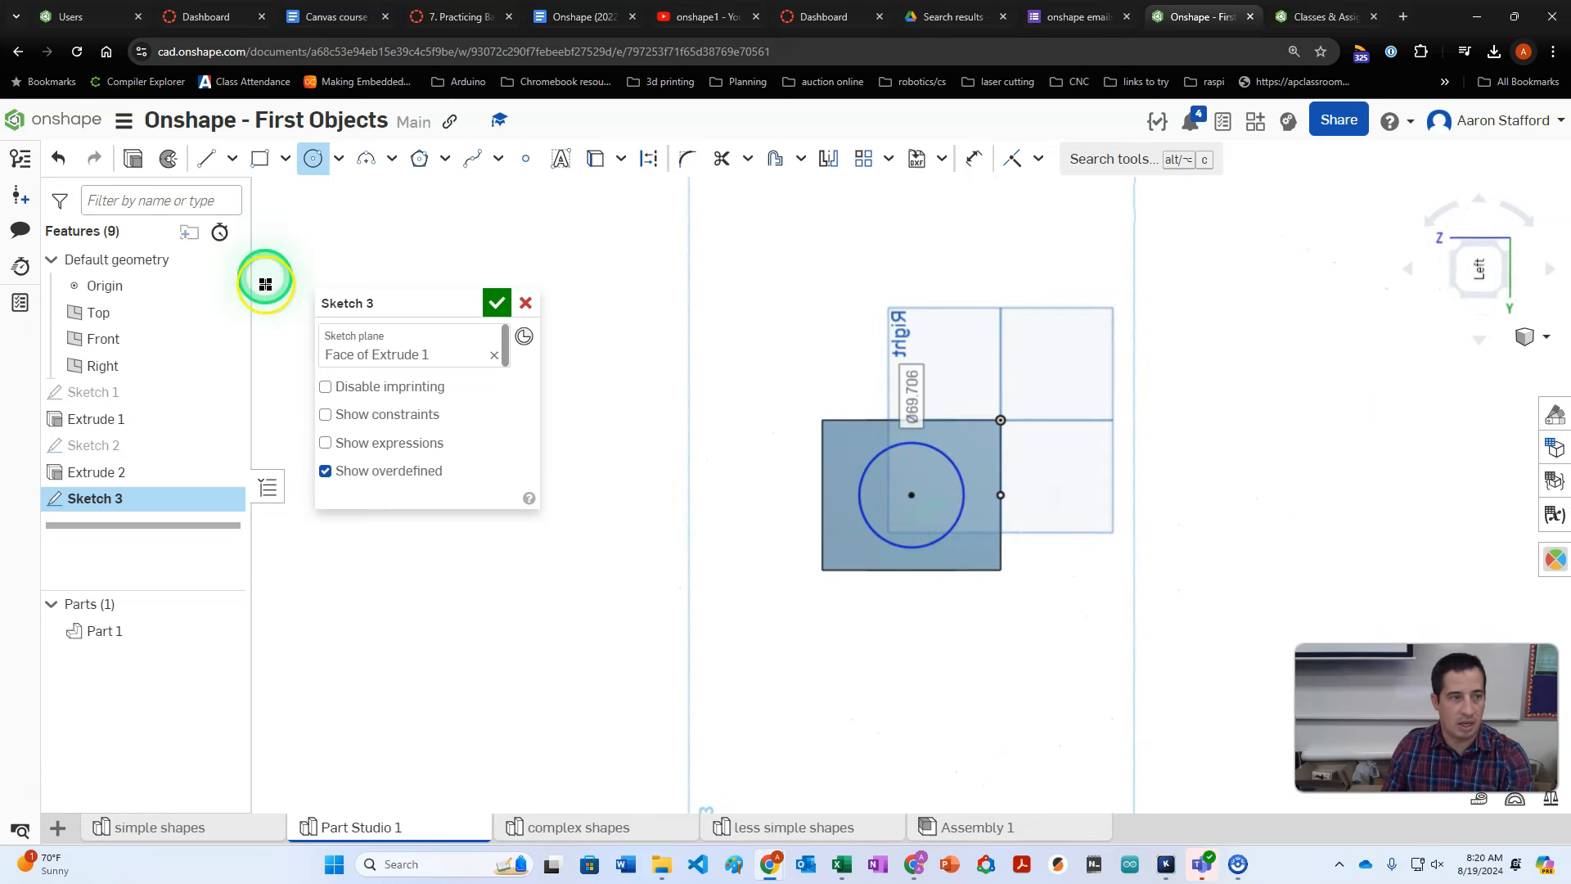
# Extrude the new circle outward from the block as an added cylinder, stretching it well beyond 25 mm, and accept it
pyautogui.click(133, 160)
pyautogui.hotkey('shift', 'e')
pyautogui.moveTo(870, 449); pyautogui.dragTo(859, 379, button='right')
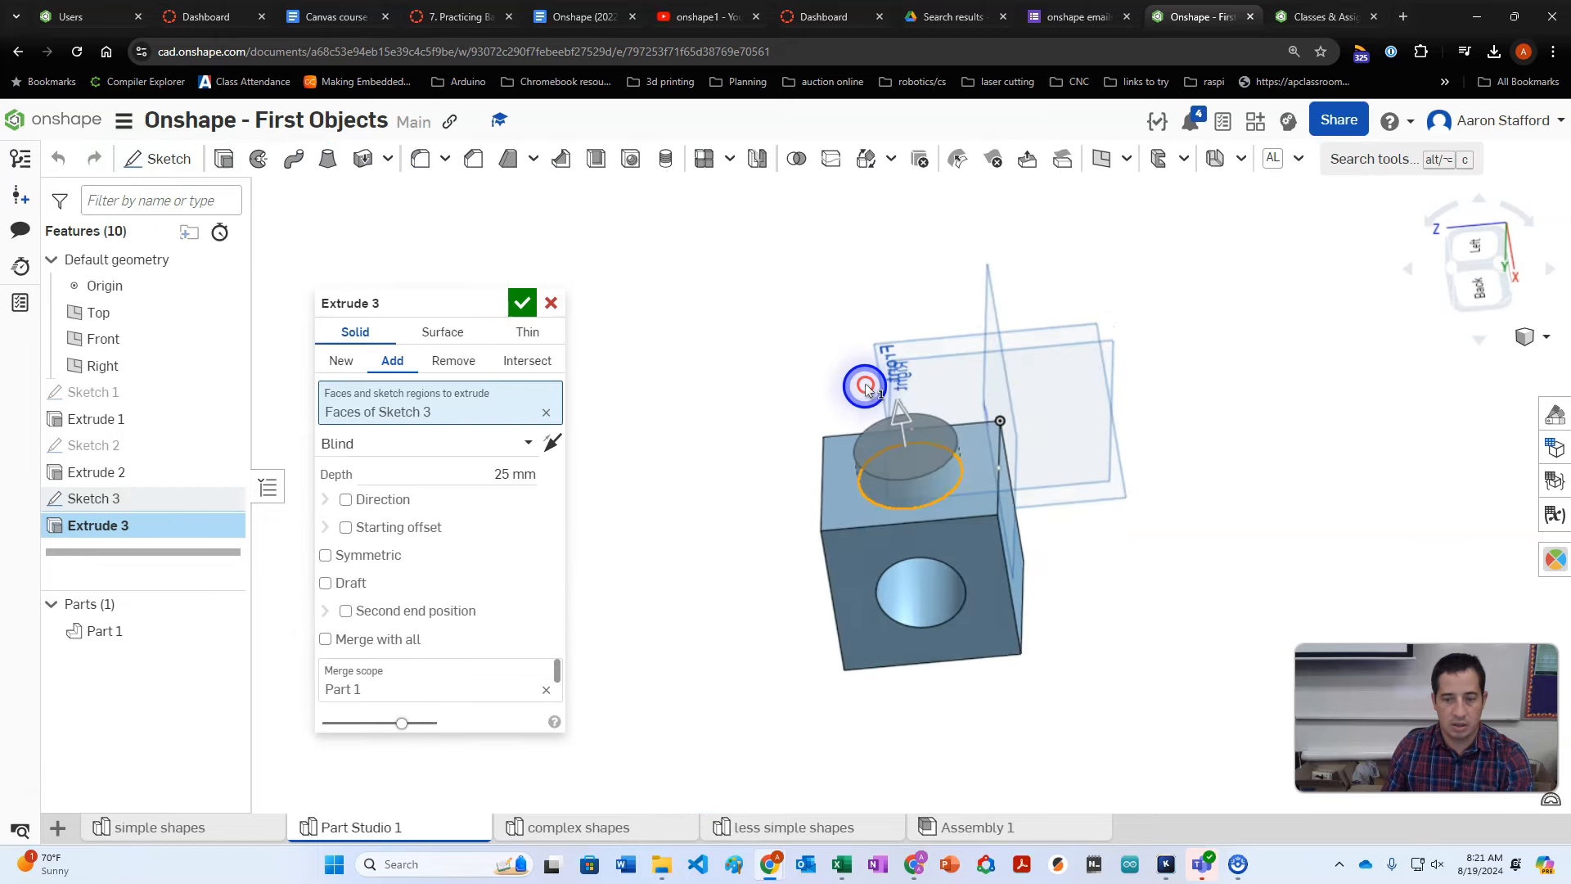
pyautogui.moveTo(905, 428); pyautogui.dragTo(747, 327)
pyautogui.click(514, 304)
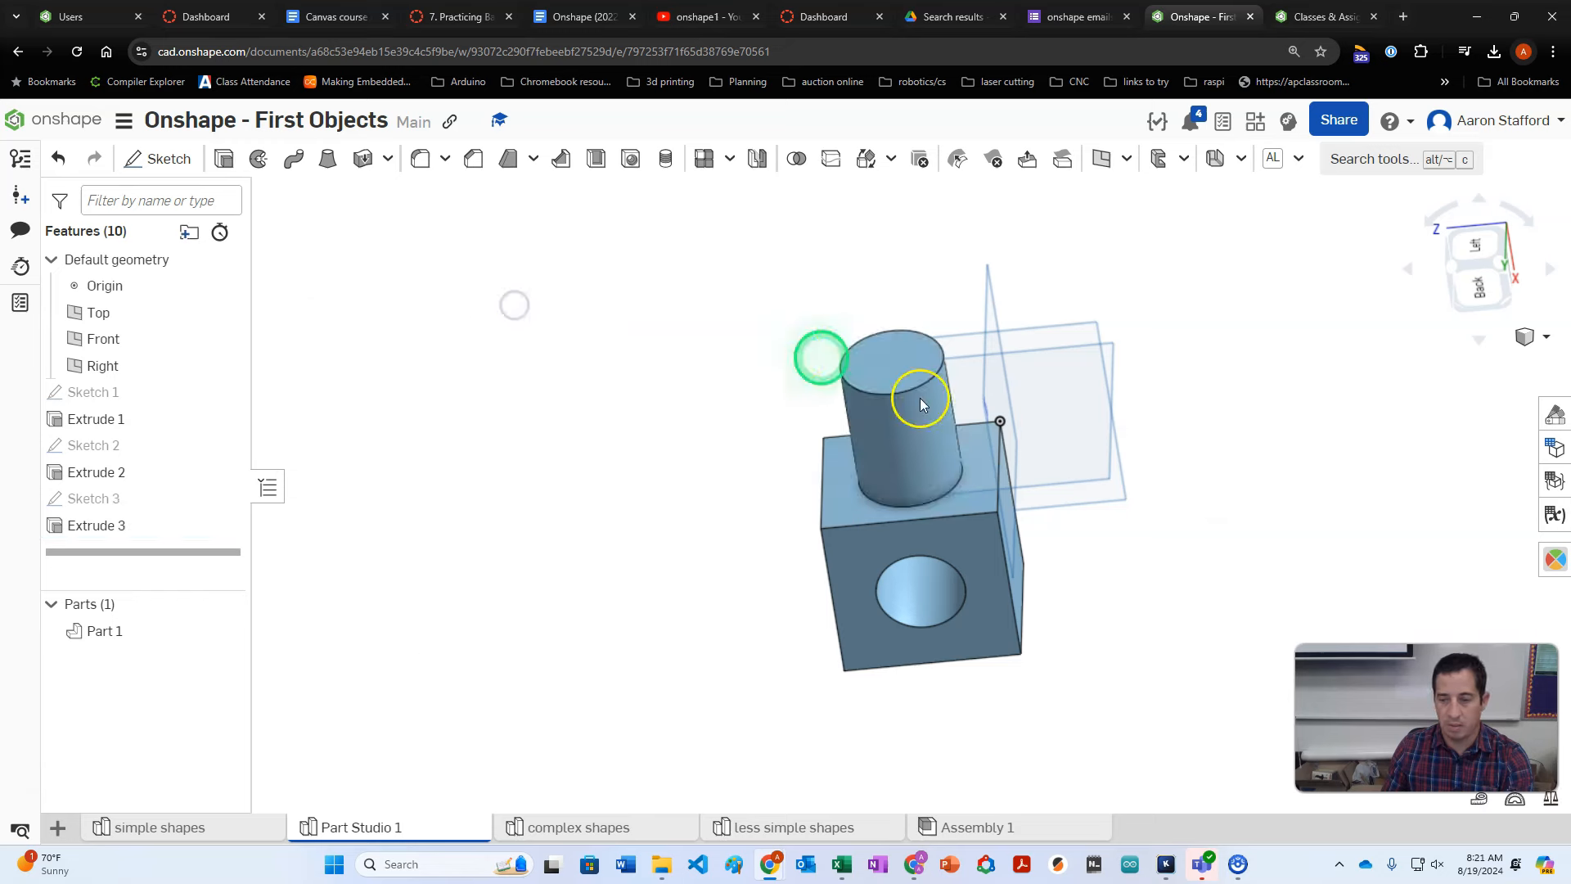